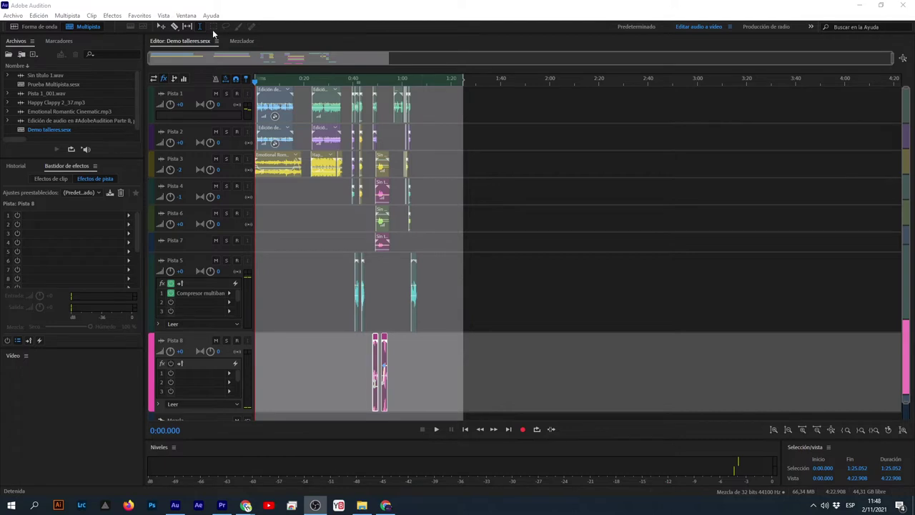
Select the time range from the session start to about 1:08.9, just past the last clip.
scroll(281, 93, "up", 6)
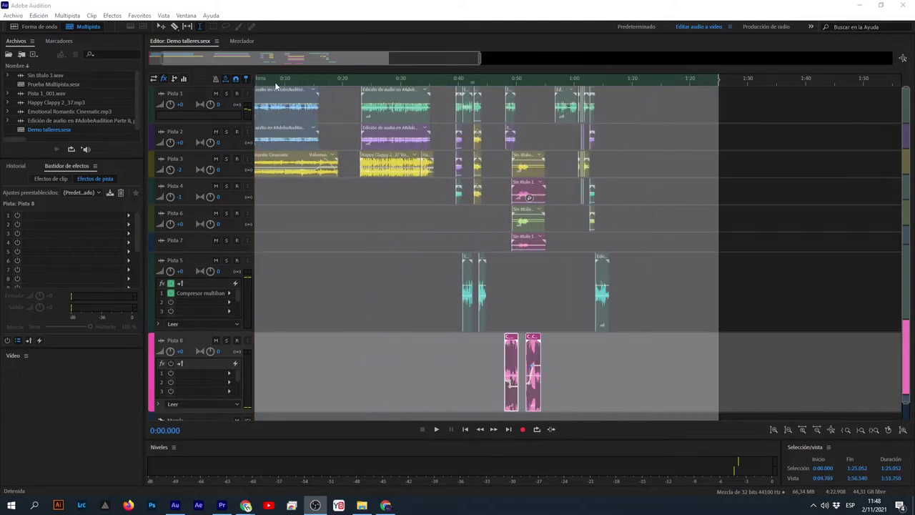
left_click_drag(270, 60, 252, 60)
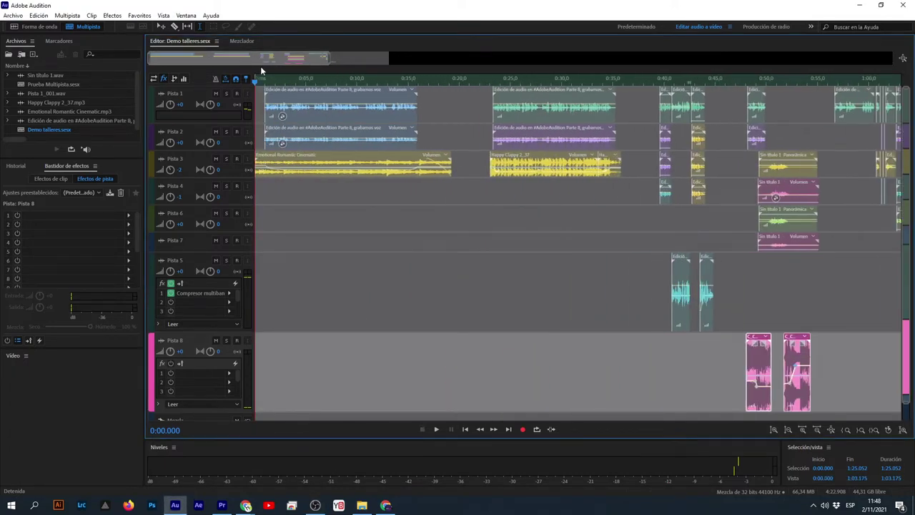
scroll(288, 78, "down", 1)
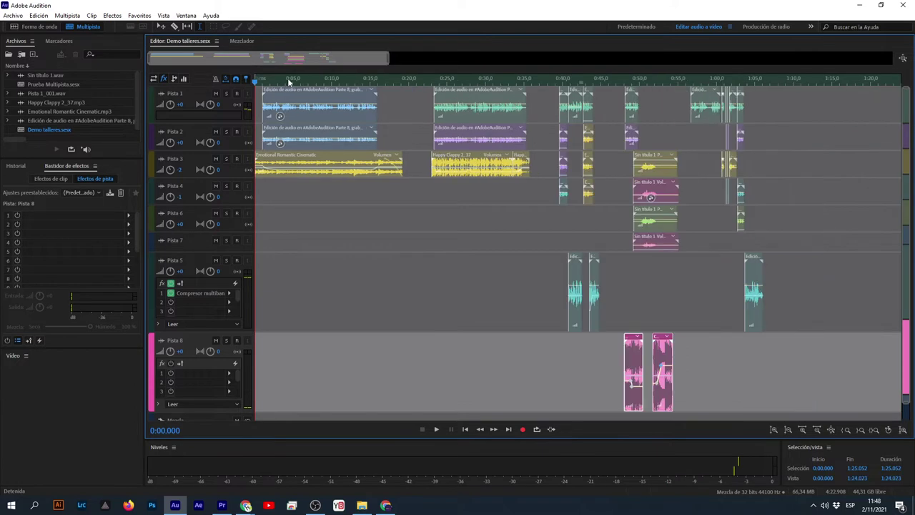
left_click(775, 194)
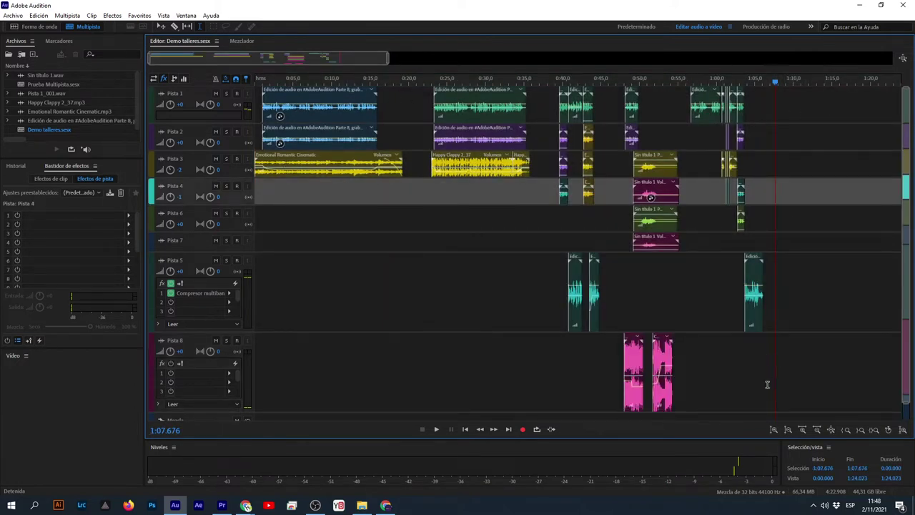
left_click_drag(784, 378, 167, 381)
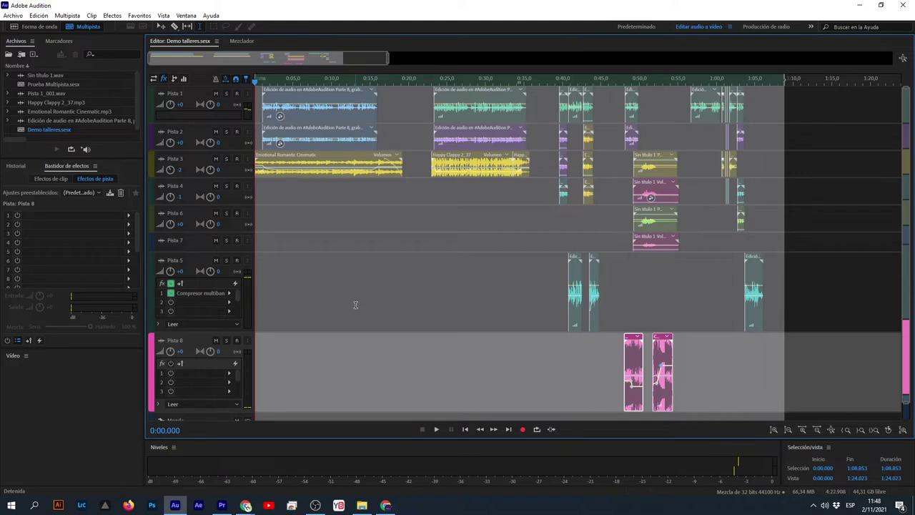
Reselect the time from the session start to the end of Pista 5's last clip, about 1:06.2, and clear the selection.
left_click(772, 365)
left_click(763, 351)
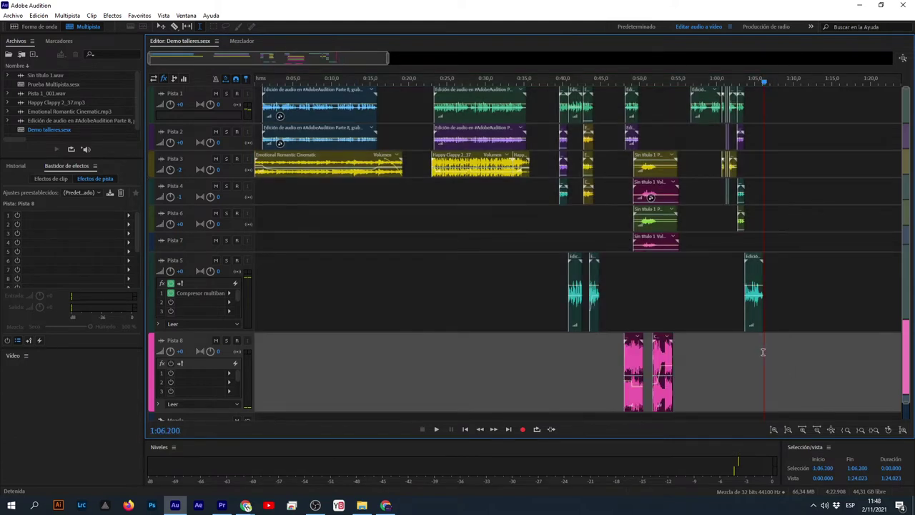
left_click_drag(762, 352, 243, 340)
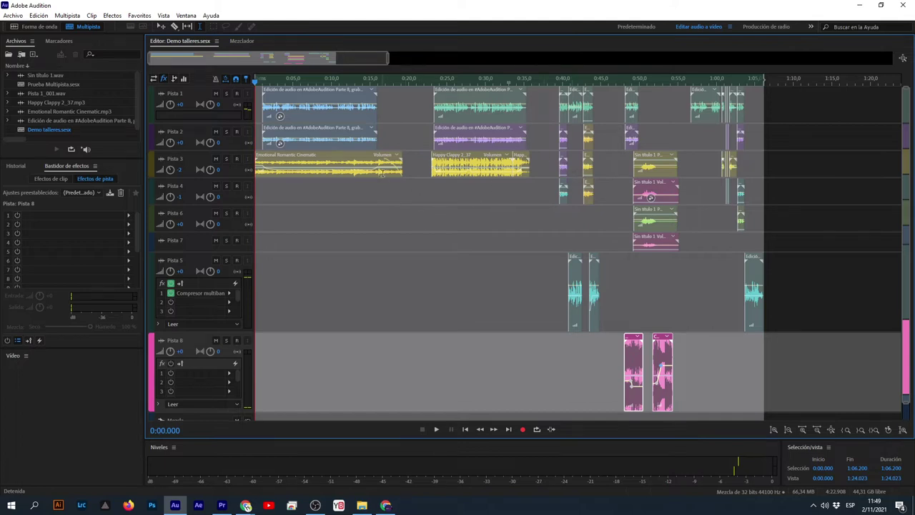
left_click(468, 236)
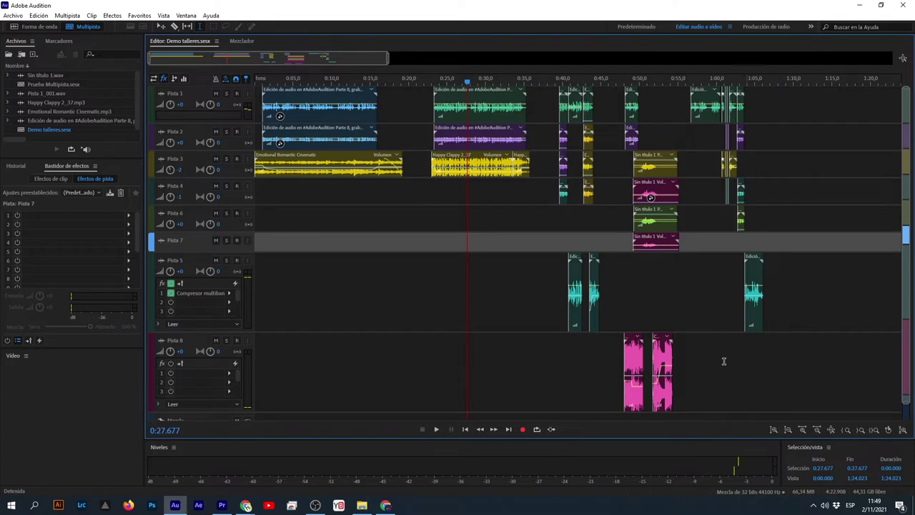
Reduce the heights of Pista 5 and Pista 8 so all tracks down to Mezcla fit in the editor.
scroll(193, 242, "up", 2)
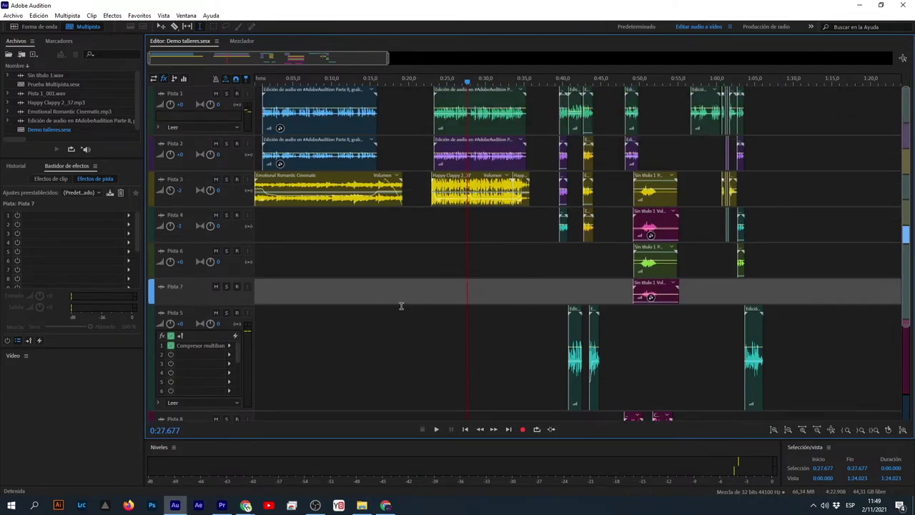
left_click_drag(216, 407, 226, 371)
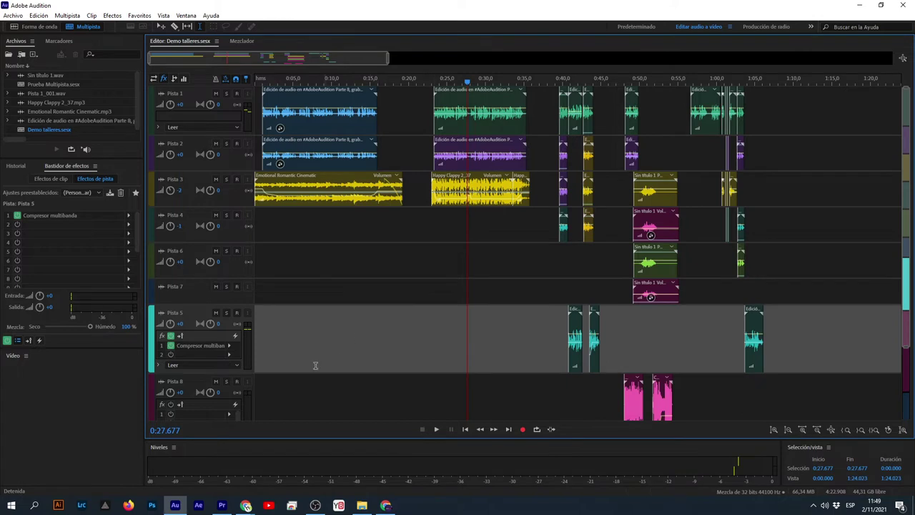
left_click_drag(249, 372, 249, 367)
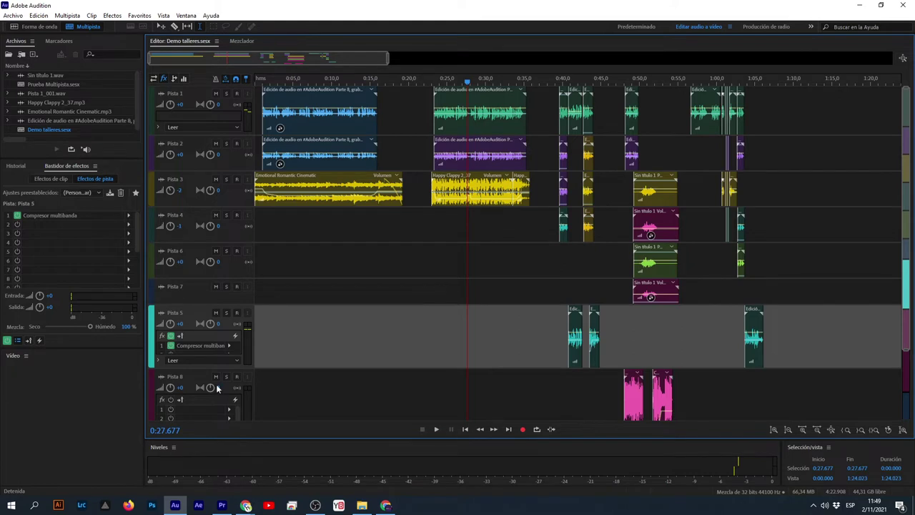
scroll(218, 387, "down", 2)
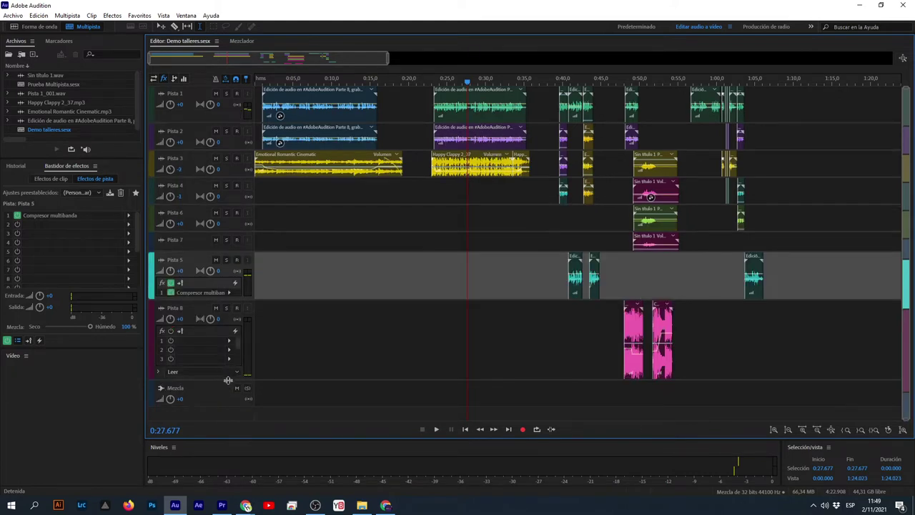
left_click_drag(227, 379, 225, 329)
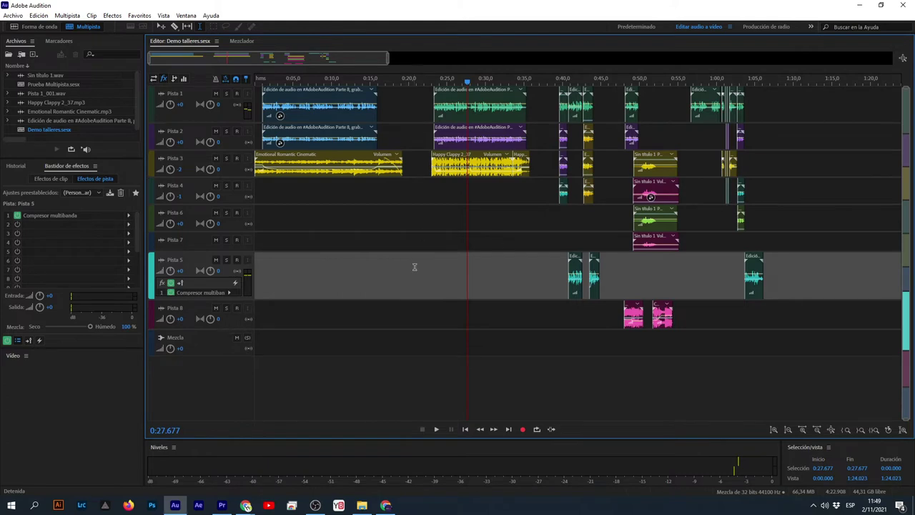
Select the time range from 0:00 to 0:20, covering the first clips on Pista 1, 2 and 3.
scroll(350, 79, "down", 6)
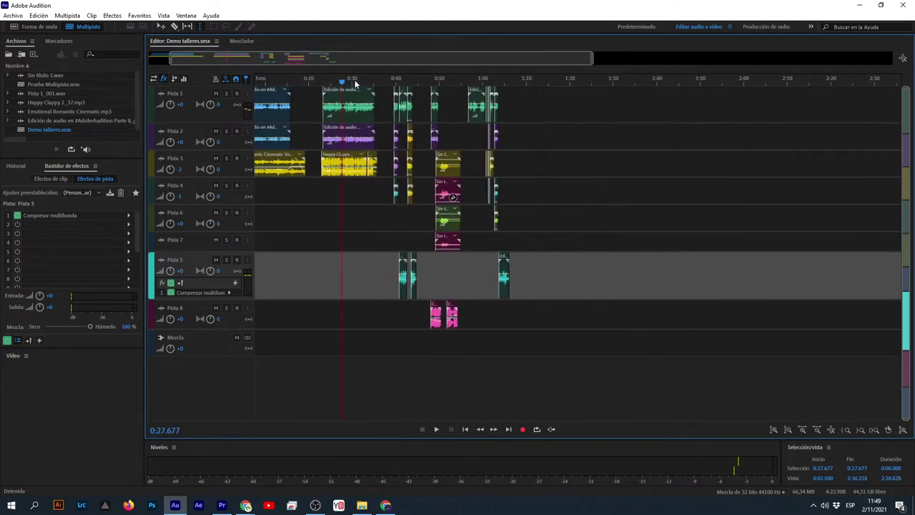
left_click(269, 79)
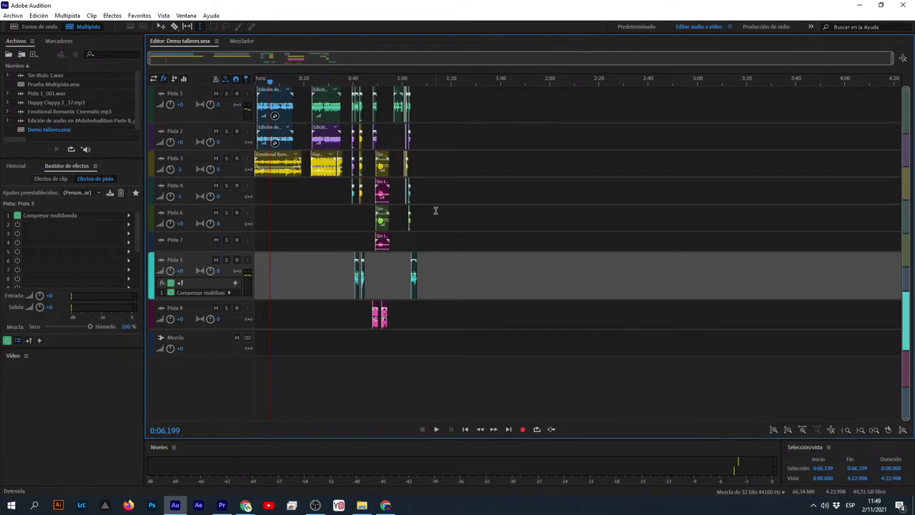
key("equal")
key("equal")
key("equal")
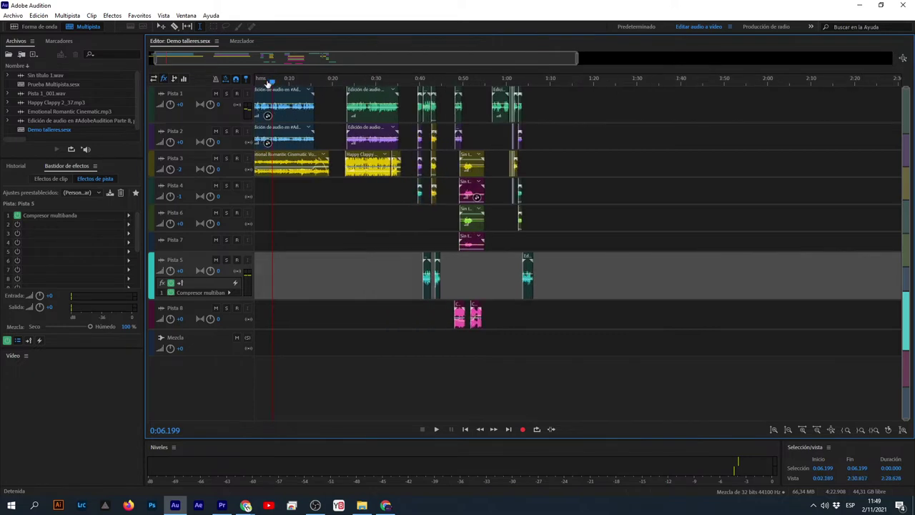
left_click_drag(291, 57, 281, 57)
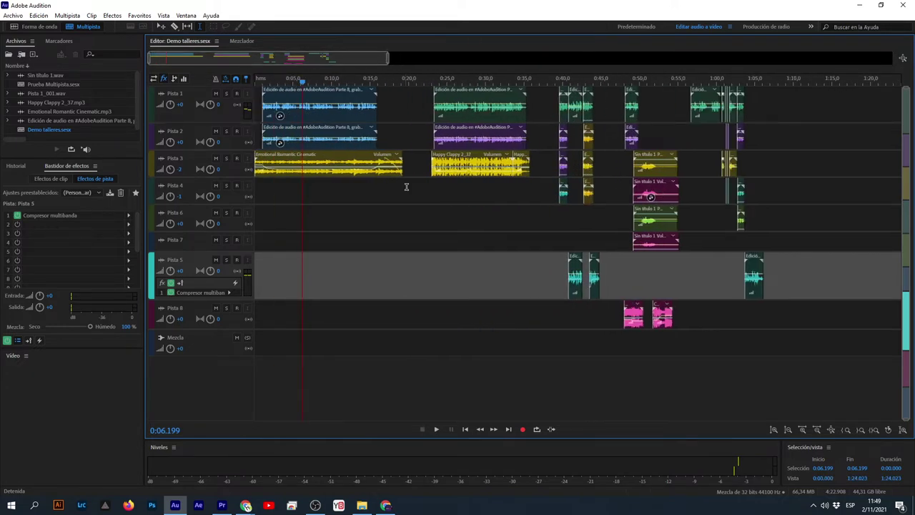
left_click_drag(407, 185, 255, 215)
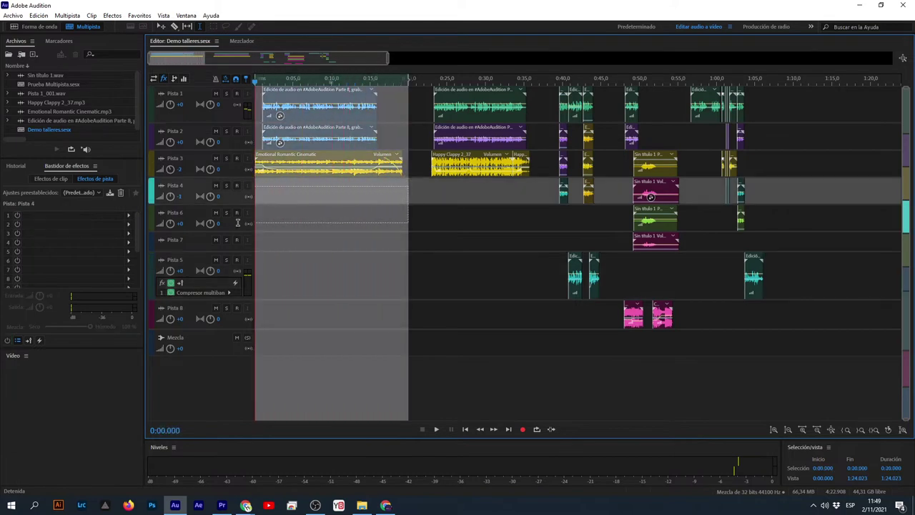
Examine the Exportar mezcla options for the selected range and close them without exporting.
right_click(293, 162)
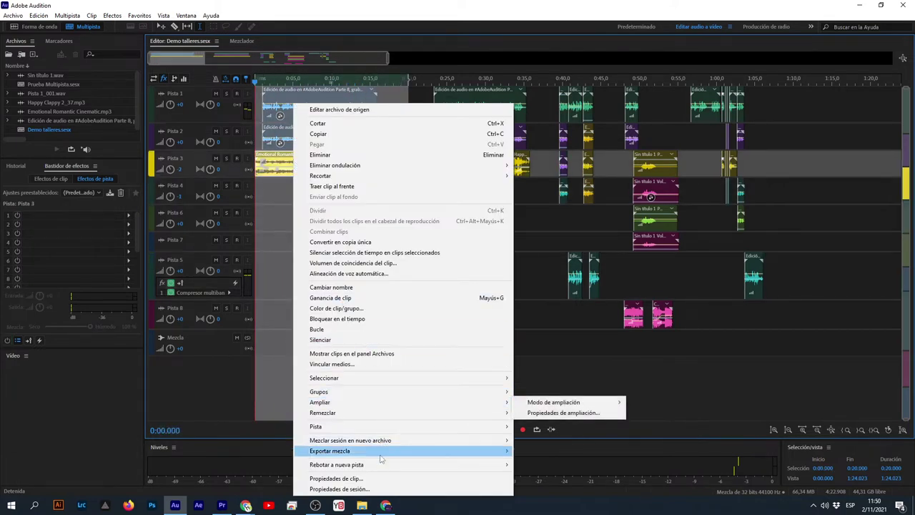
mouse_move(390, 456)
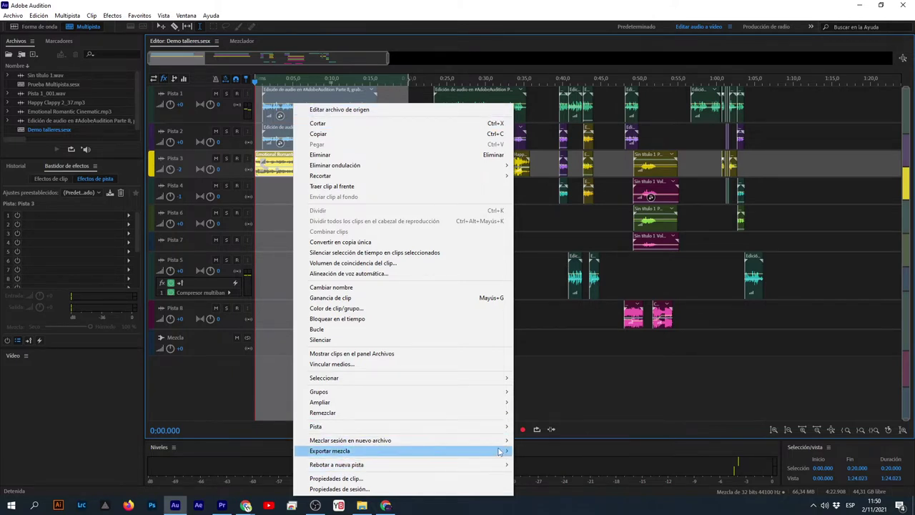
mouse_move(500, 452)
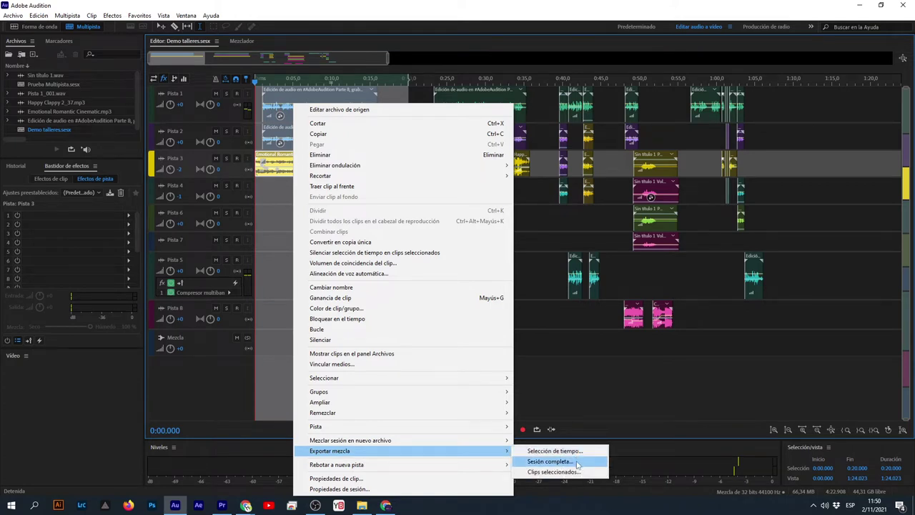
left_click(812, 171)
Reselect the opening section from 0:00 to about 0:20.6 and clear the selection.
left_click_drag(418, 191, 250, 215)
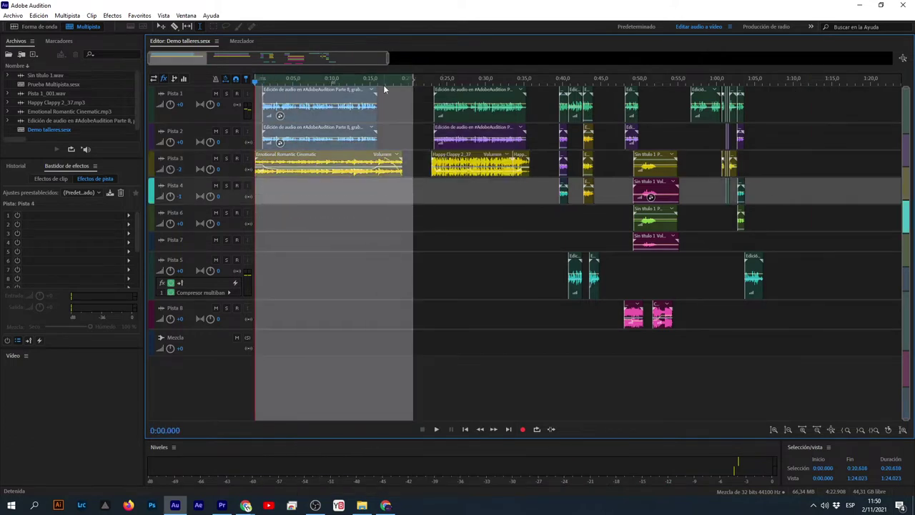
scroll(381, 81, "down", 3)
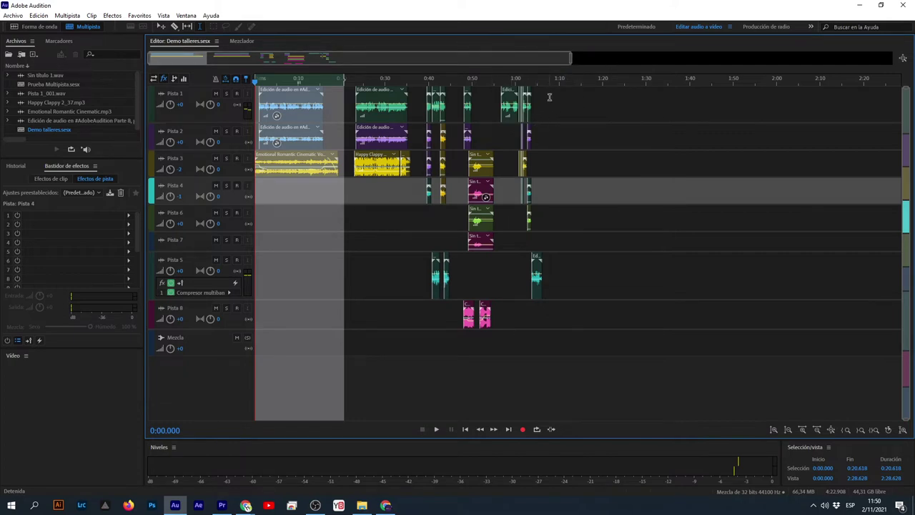
left_click(567, 335)
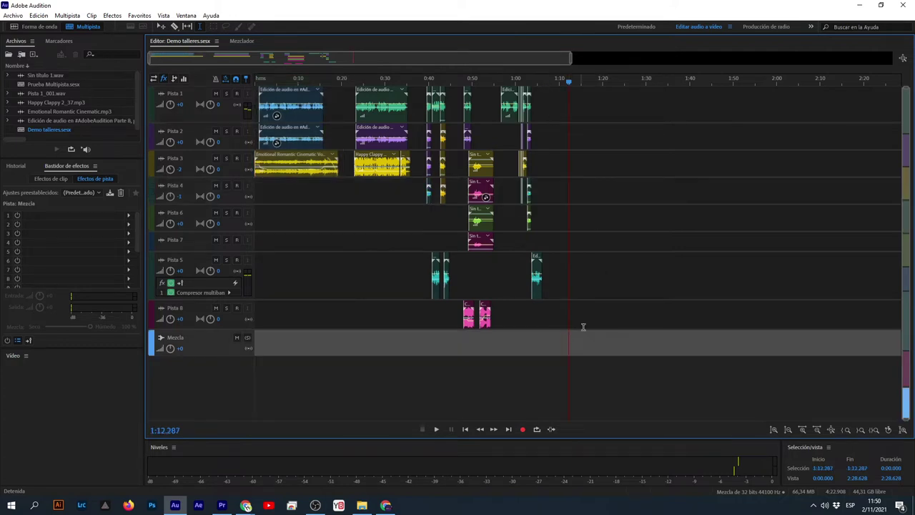
left_click(564, 333)
Select the first 20 seconds of the session and review its Exportar mezcla options, including Clips seleccionados, without exporting.
left_click_drag(340, 194, 257, 188)
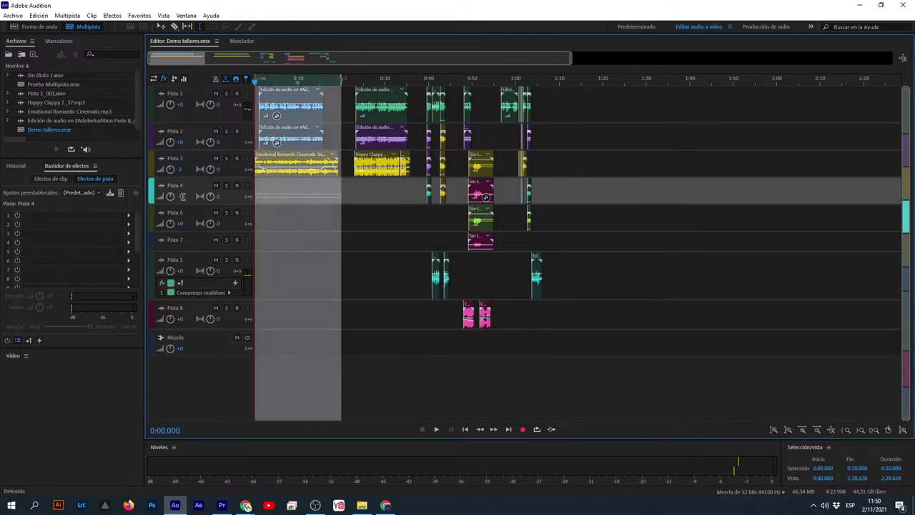
right_click(303, 162)
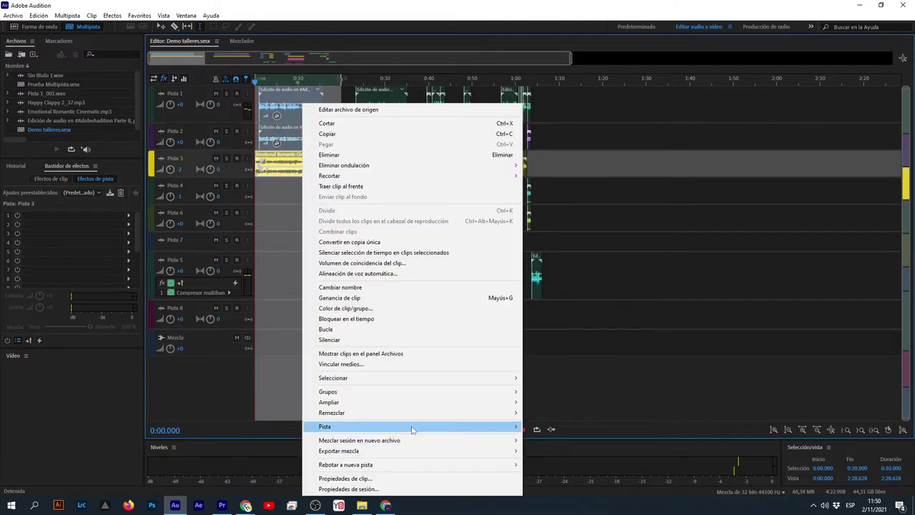
mouse_move(461, 452)
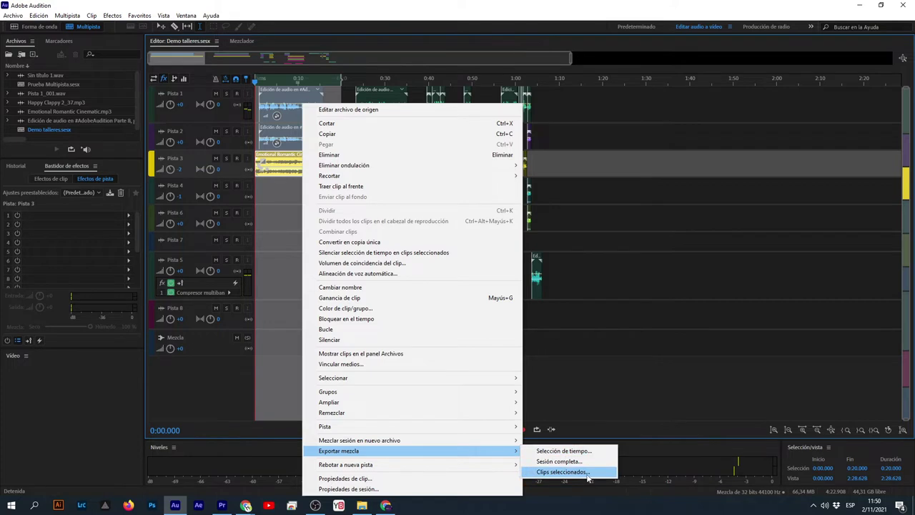
left_click(269, 225)
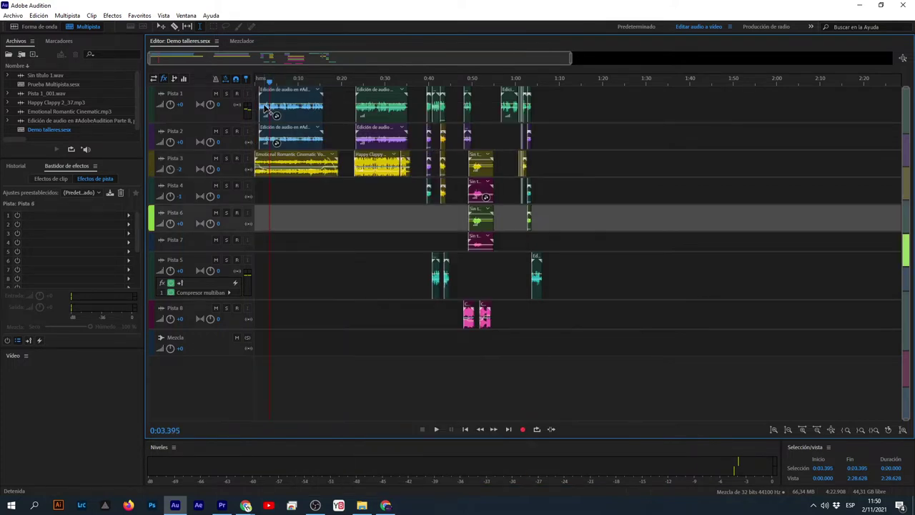
Select the opening voice clips on Pista 1 and 2 plus the music clip on Pista 3, and clear the selection.
scroll(260, 79, "up", 5)
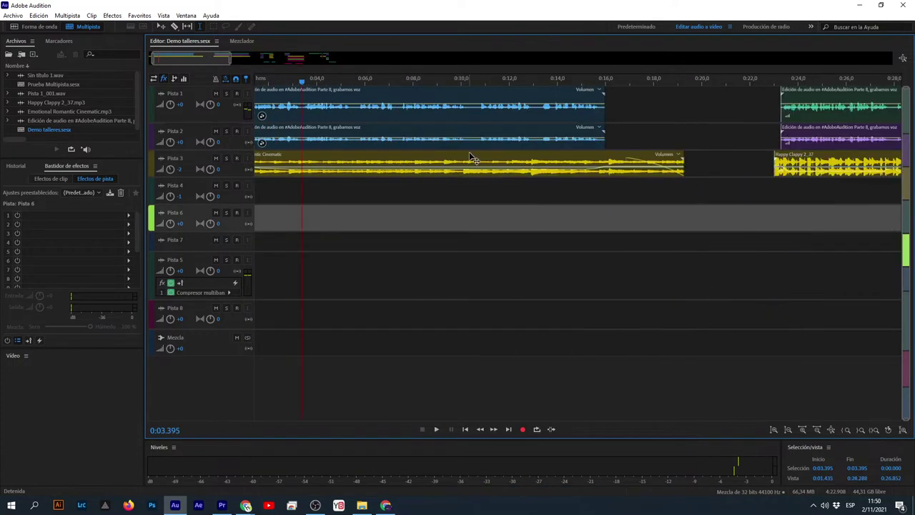
left_click(470, 153)
left_click(475, 135)
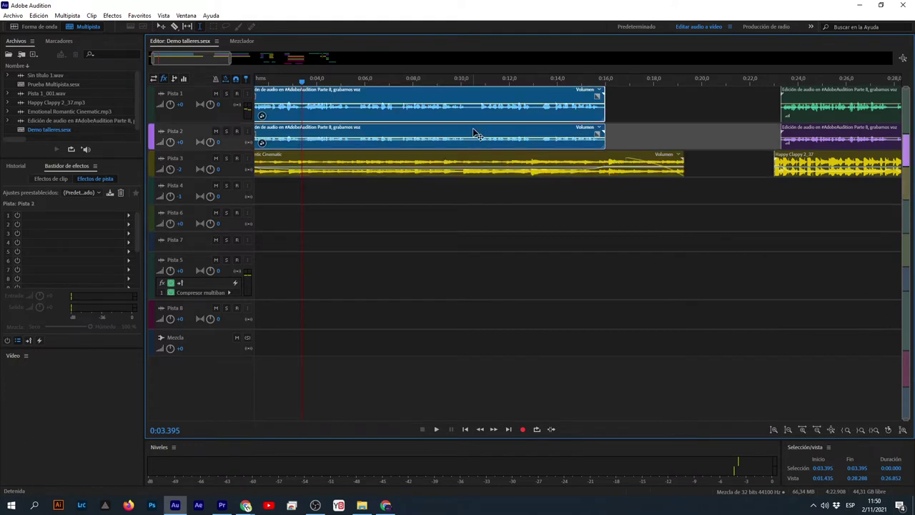
left_click(501, 156, "ctrl")
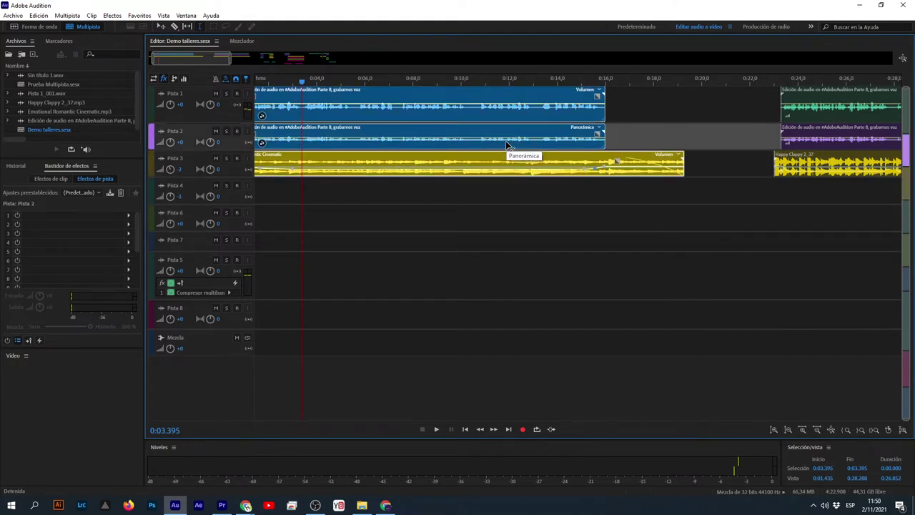
left_click(536, 263)
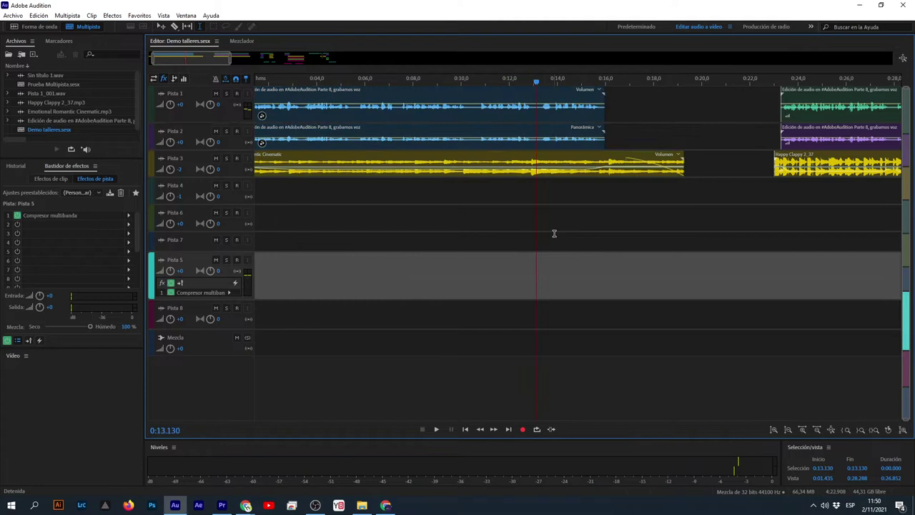
Select the opening clips on Pista 1, 2 and 3 and review their Exportar mezcla options without exporting.
left_click(548, 172)
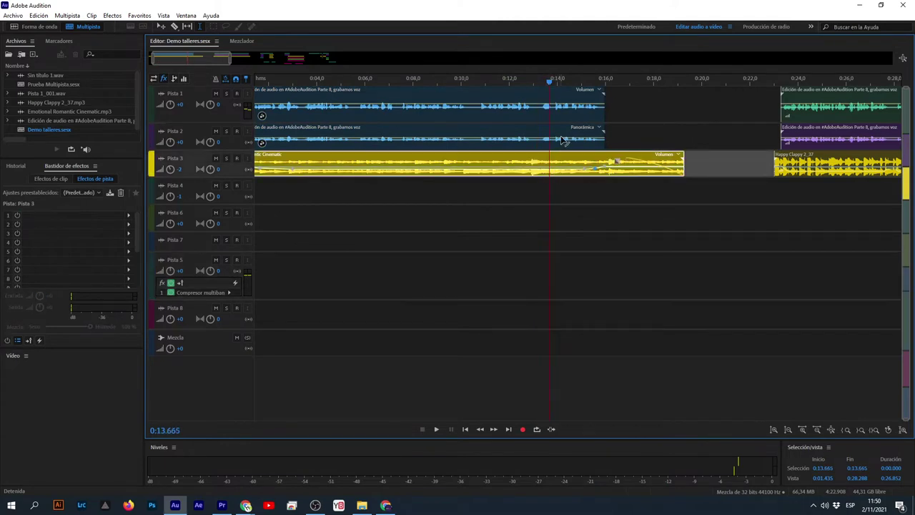
left_click(563, 146, "ctrl")
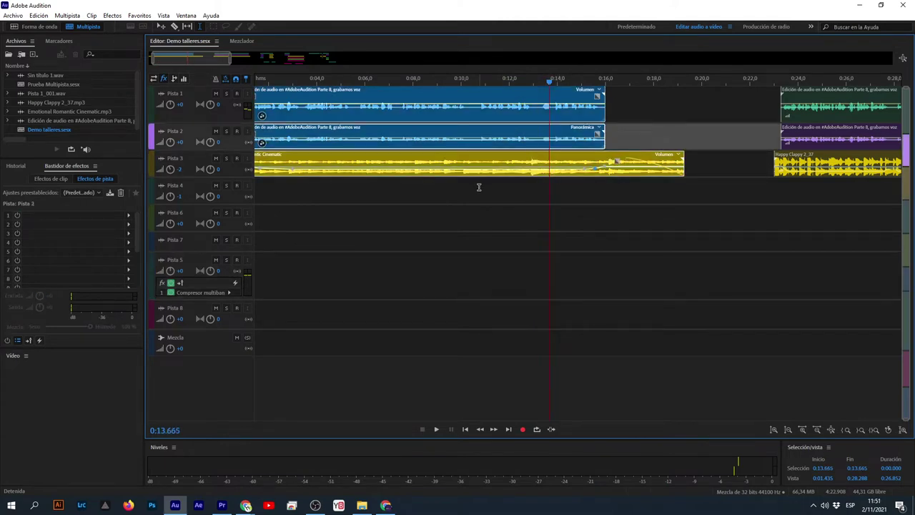
right_click(470, 157)
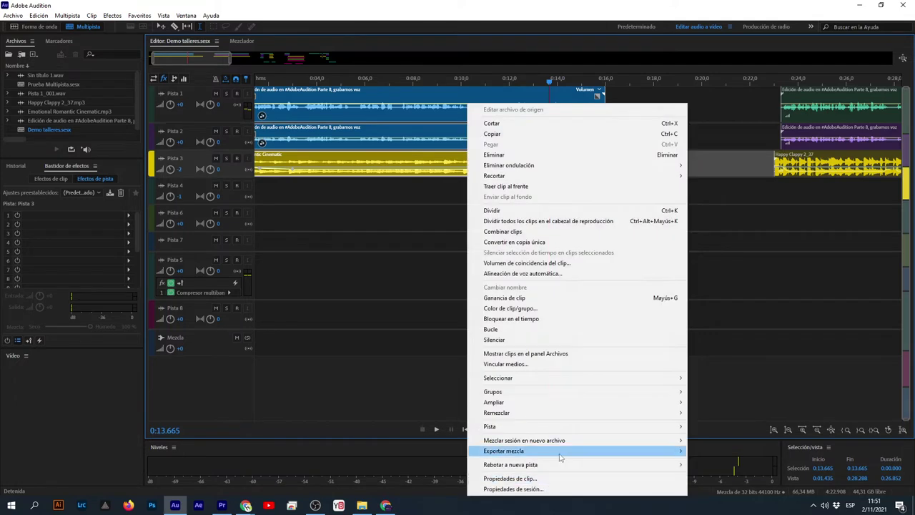
mouse_move(561, 456)
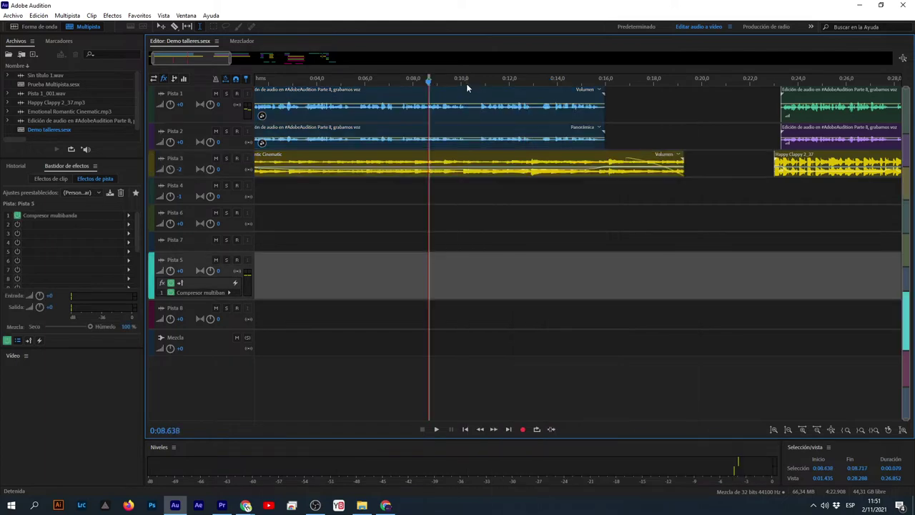
Mix the complete multitrack session down into a new audio file using the Sesión completa option.
scroll(465, 77, "down", 3)
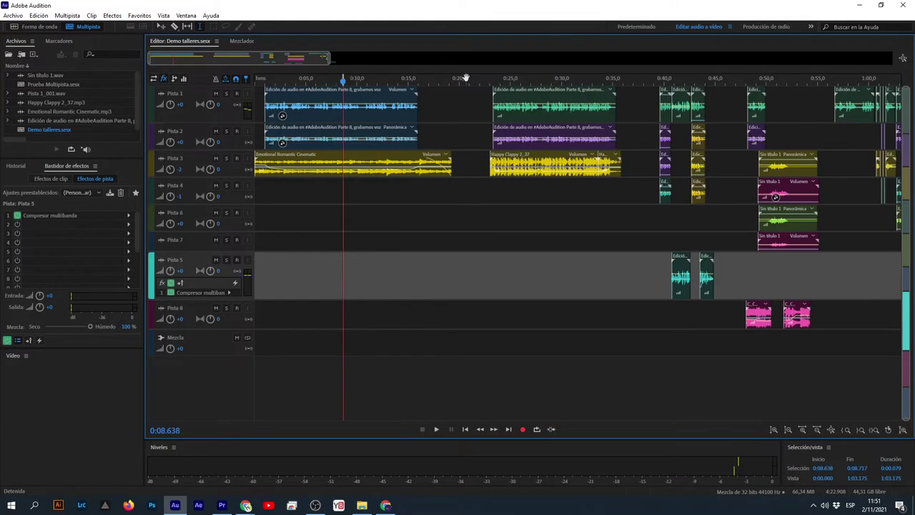
scroll(465, 78, "down", 3)
left_click(511, 311)
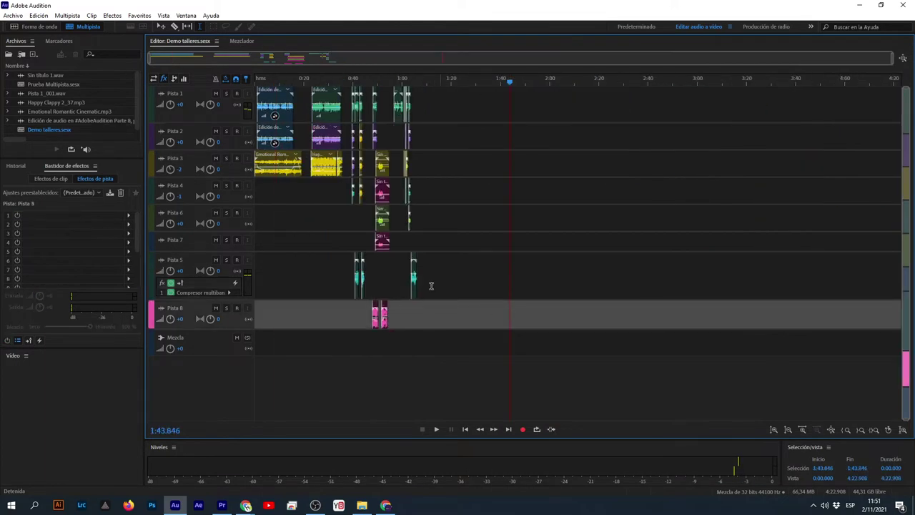
left_click(67, 16)
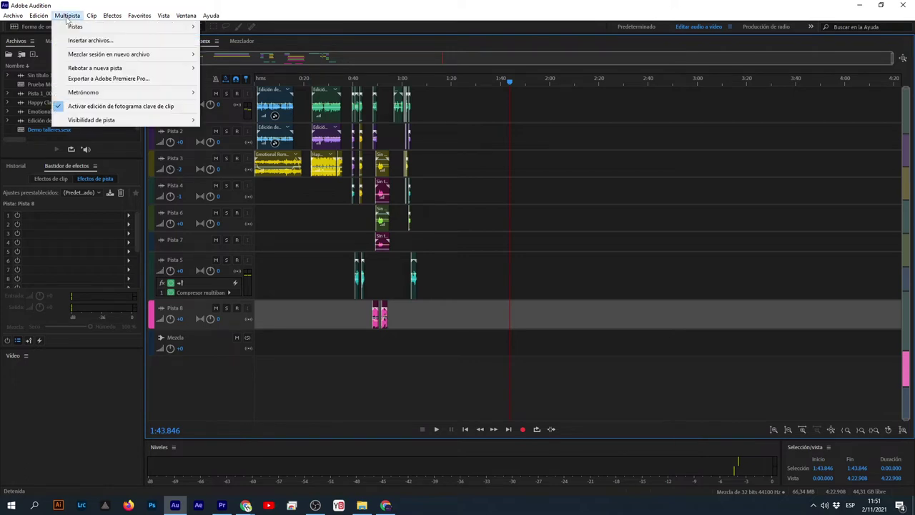
mouse_move(166, 55)
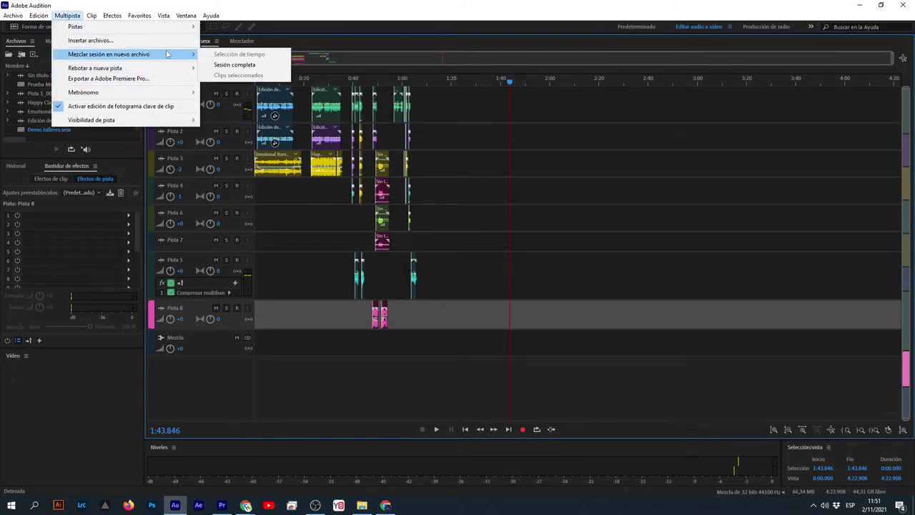
left_click(68, 16)
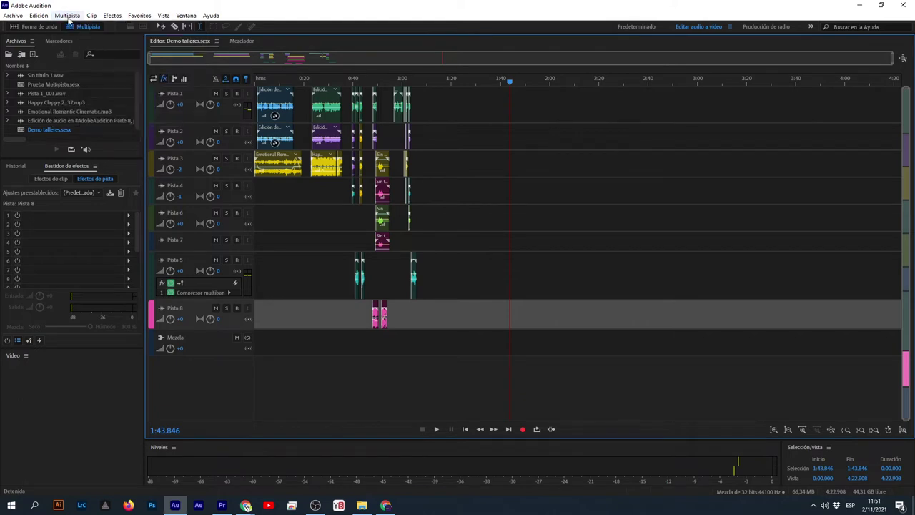
left_click(68, 16)
mouse_move(105, 56)
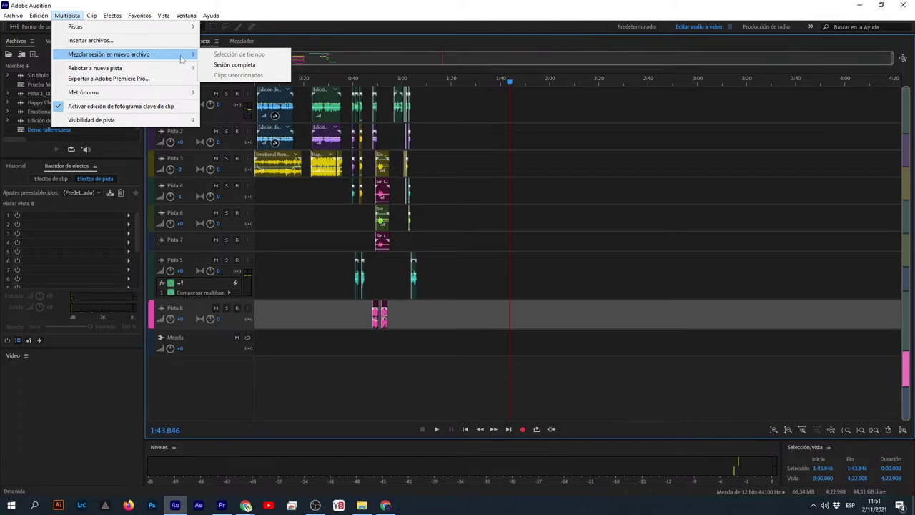
left_click(254, 65)
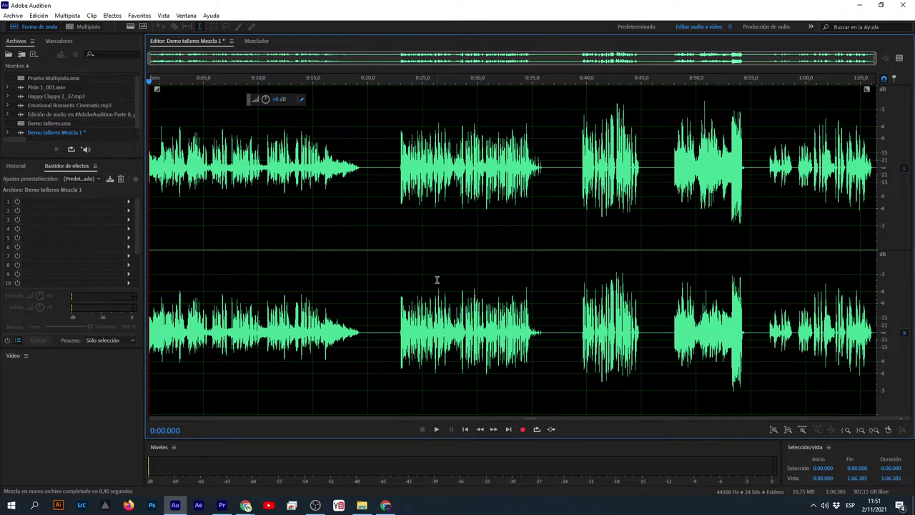
Play back the opening section of the mixed file from about 0:10.5 and 0:08.5, and stop playback.
left_click(264, 216)
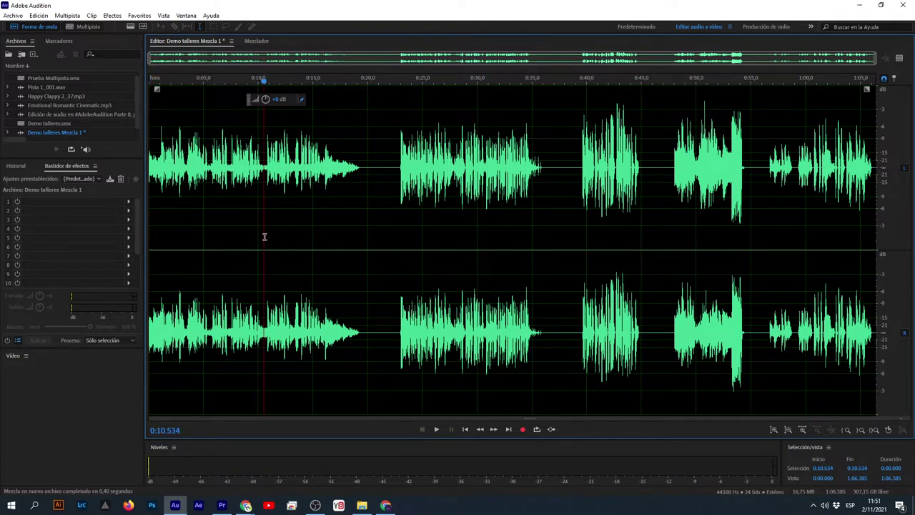
scroll(264, 237, "up", 3)
key("space")
key("space")
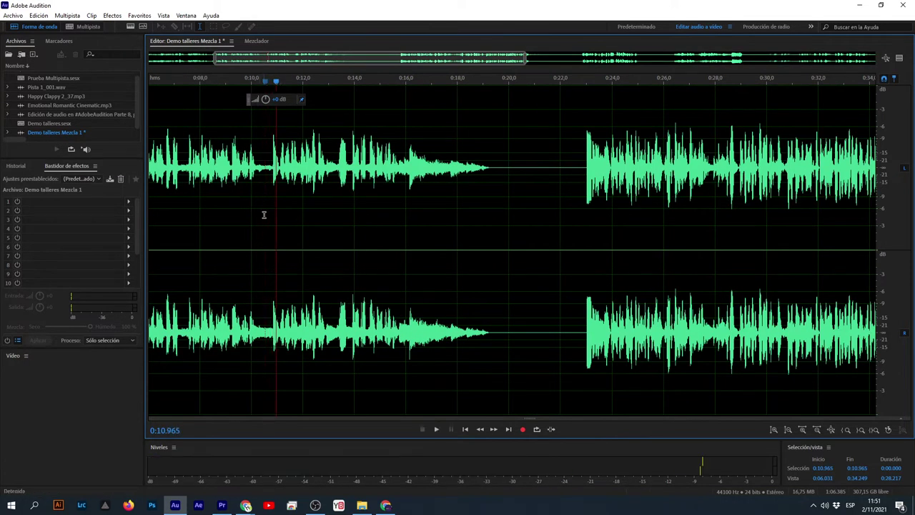
key("space")
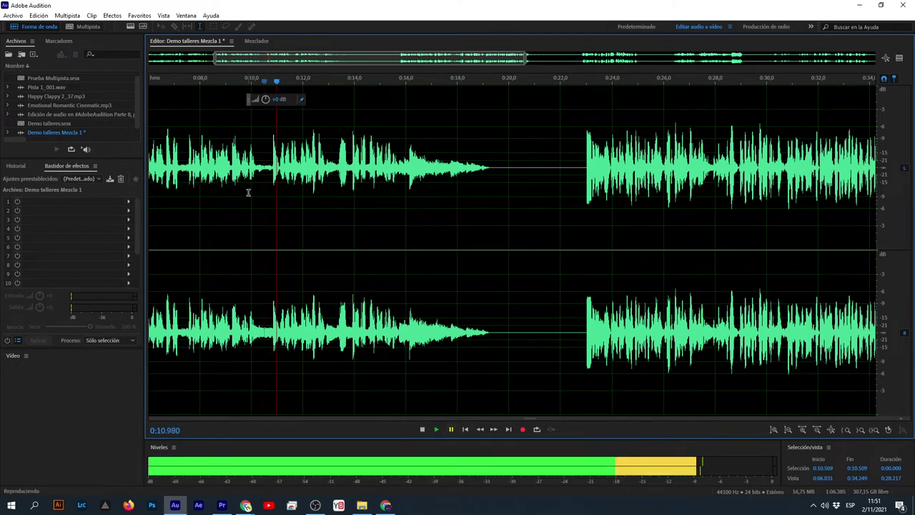
left_click(228, 202)
key("space")
left_click(213, 212)
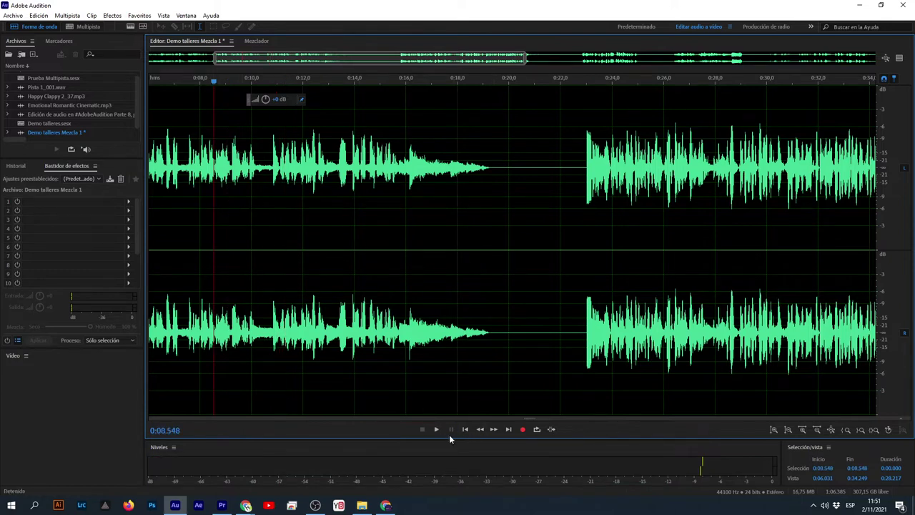
key("space")
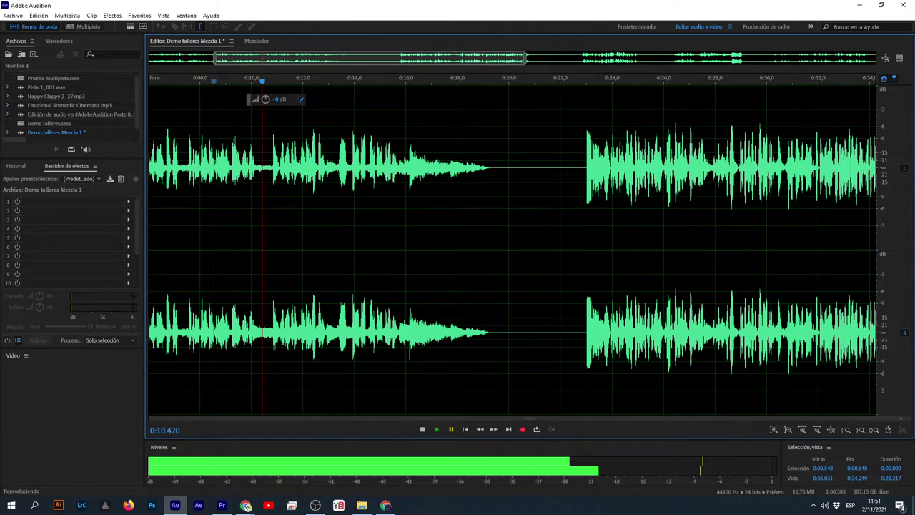
key("alt+Tab")
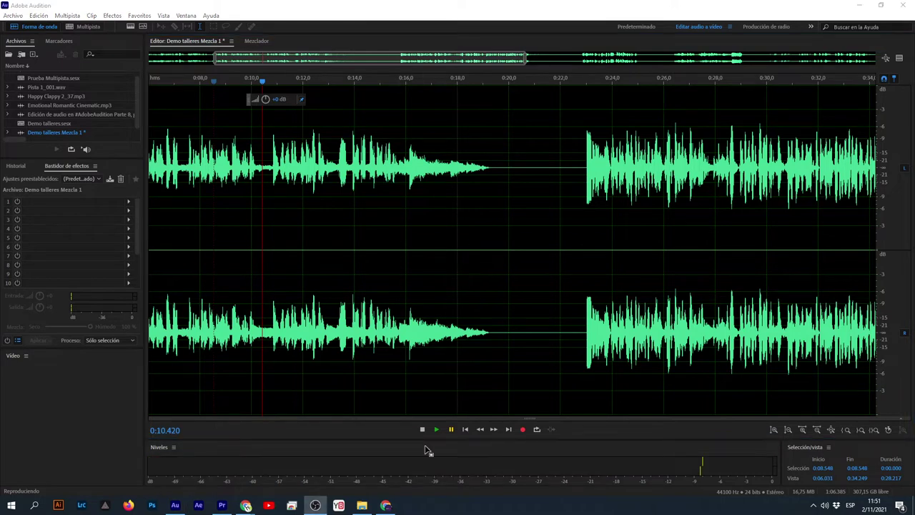
left_click(405, 299)
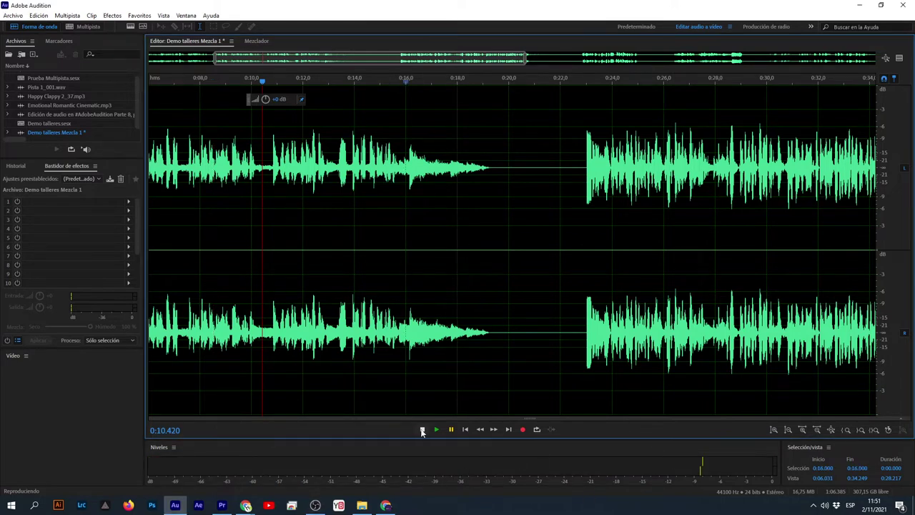
scroll(409, 323, "down", 4)
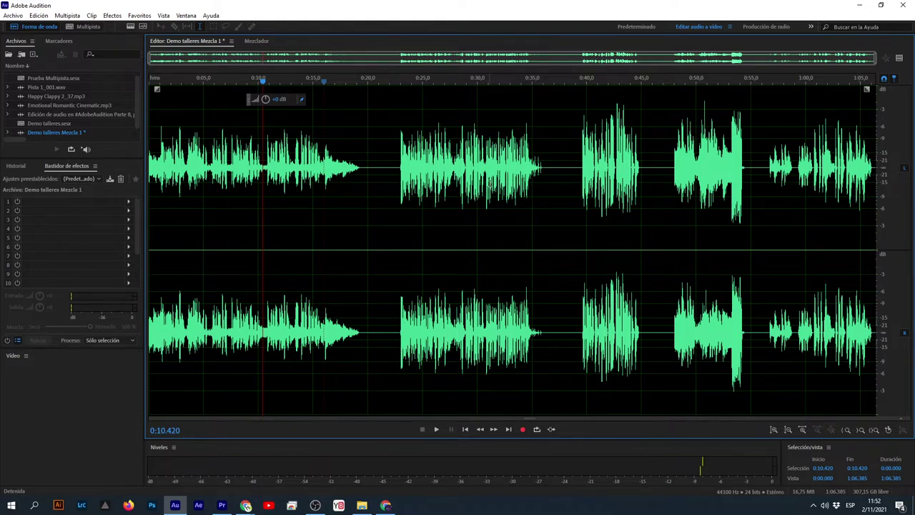
Try raising the level of the entire mixed file, undo the amplification and clear the selection.
left_click_drag(271, 103, 292, 98)
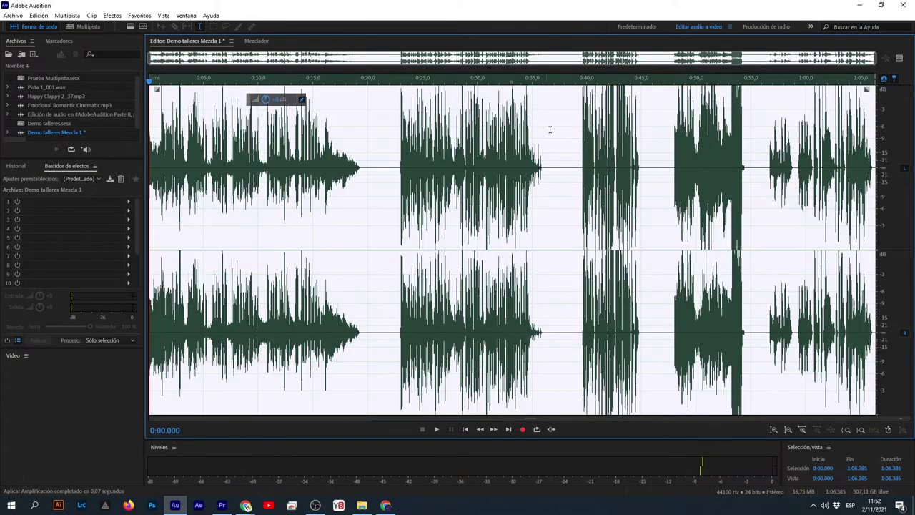
key("ctrl+z")
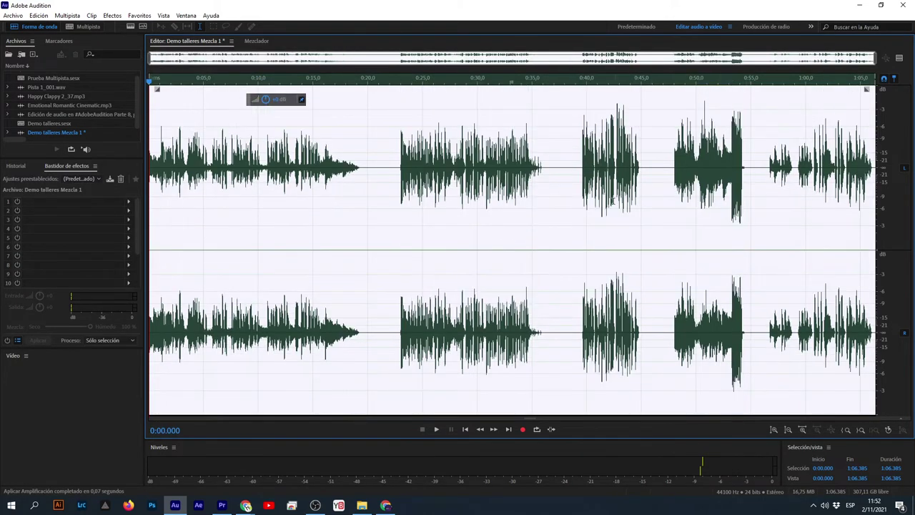
left_click(605, 192)
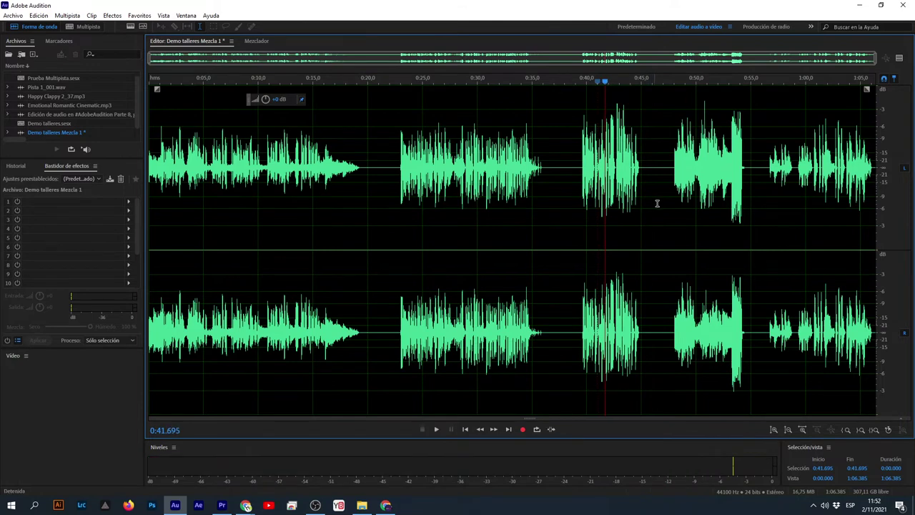
Listen to the third section of the mixdown from about 0:42 and stop playback.
left_click(608, 166)
key("space")
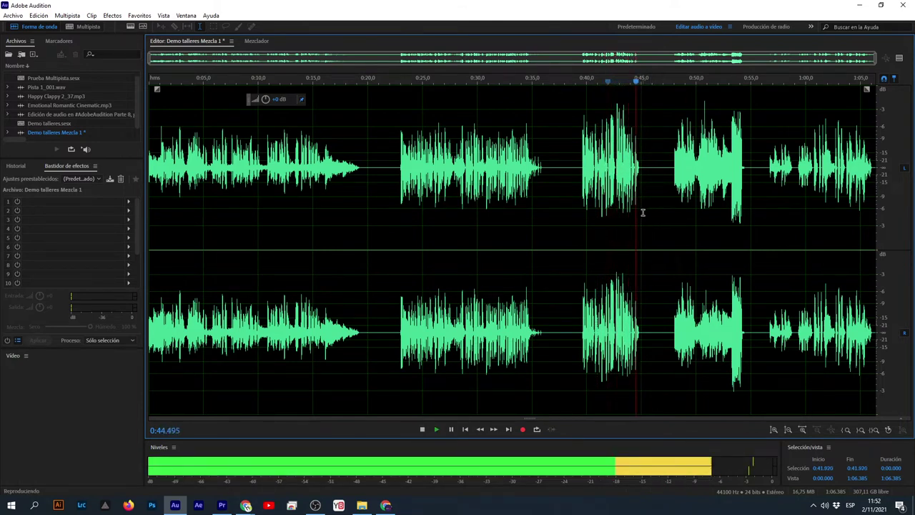
key("space")
Slightly lower the level of the section from about 0:39 to 0:45 and of the one from 0:47.5 to 0:55.9.
left_click_drag(576, 187, 642, 191)
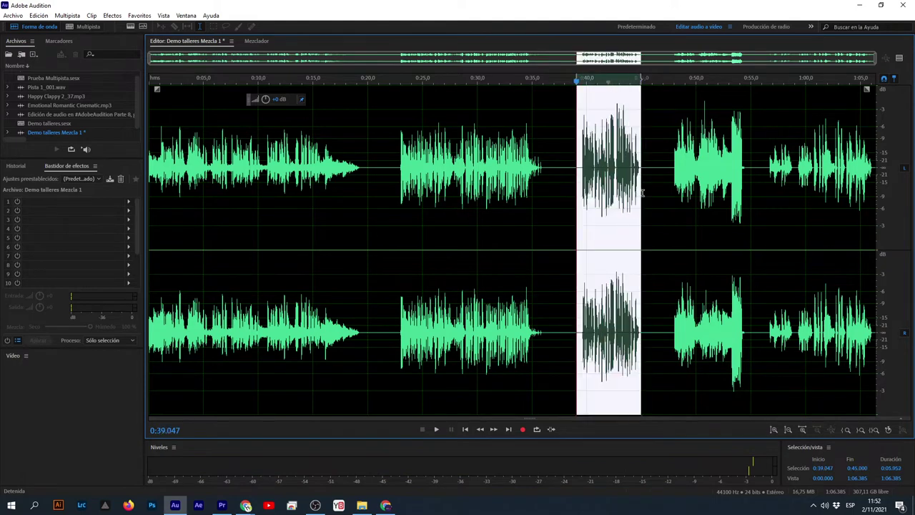
left_click_drag(265, 100, 264, 100)
left_click_drag(669, 180, 762, 203)
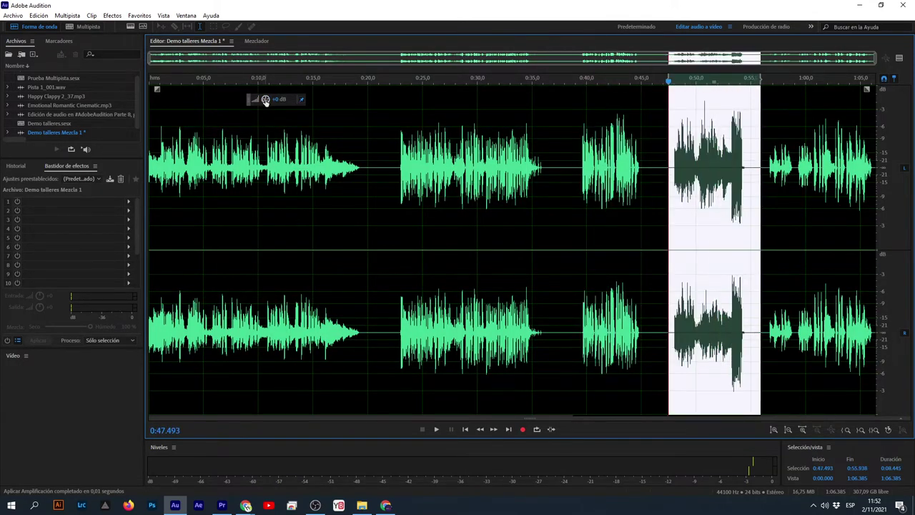
left_click_drag(265, 99, 263, 99)
left_click(581, 177)
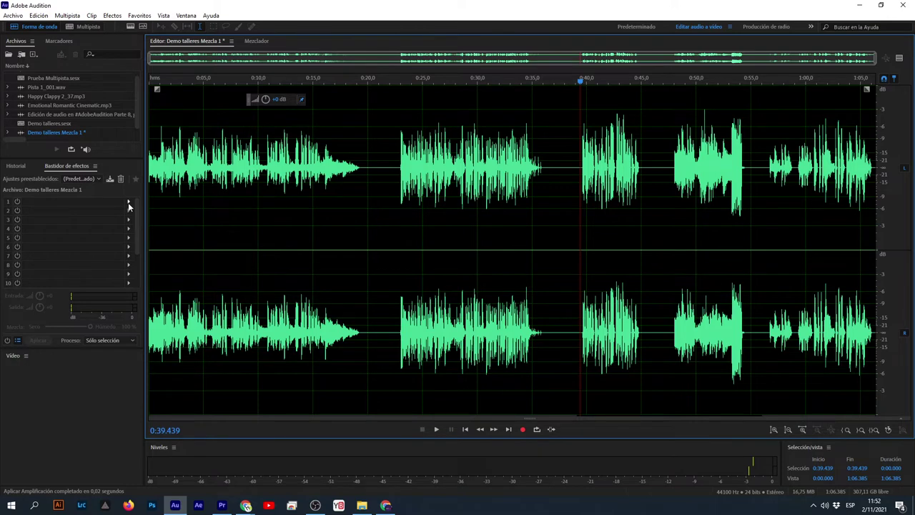
Select the whole mixdown, compare the multitrack session with the waveform view, and clear the selection.
key("ctrl+a")
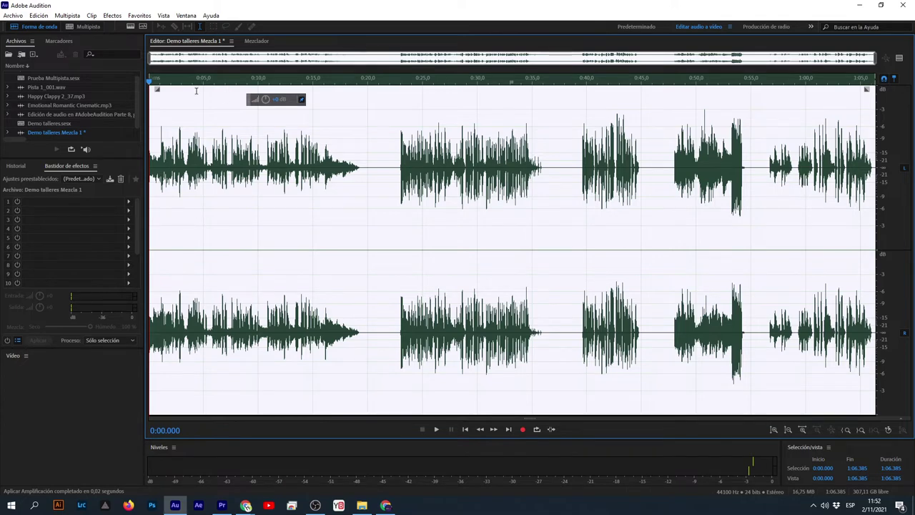
left_click(84, 26)
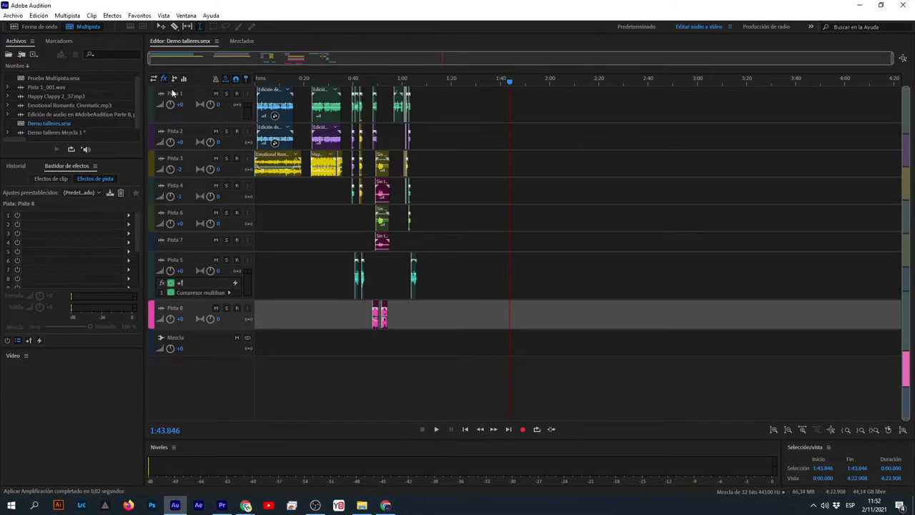
left_click(38, 27)
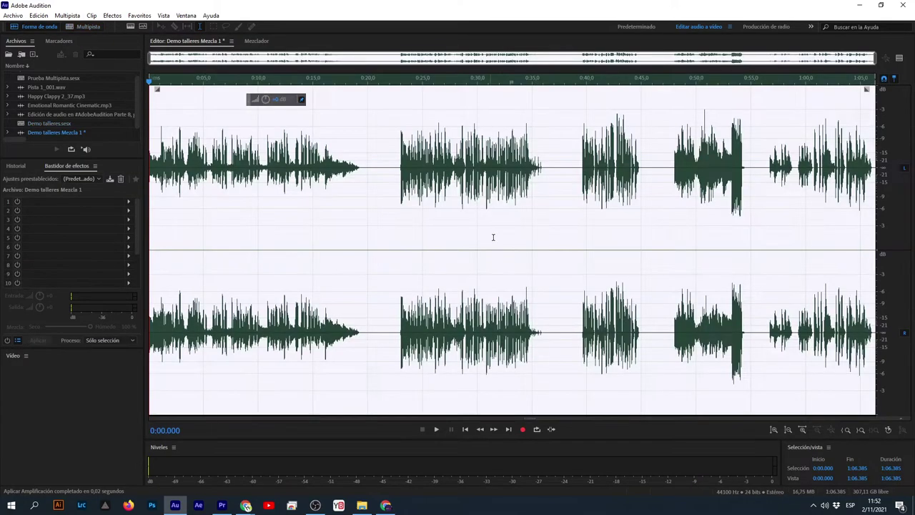
left_click(395, 226)
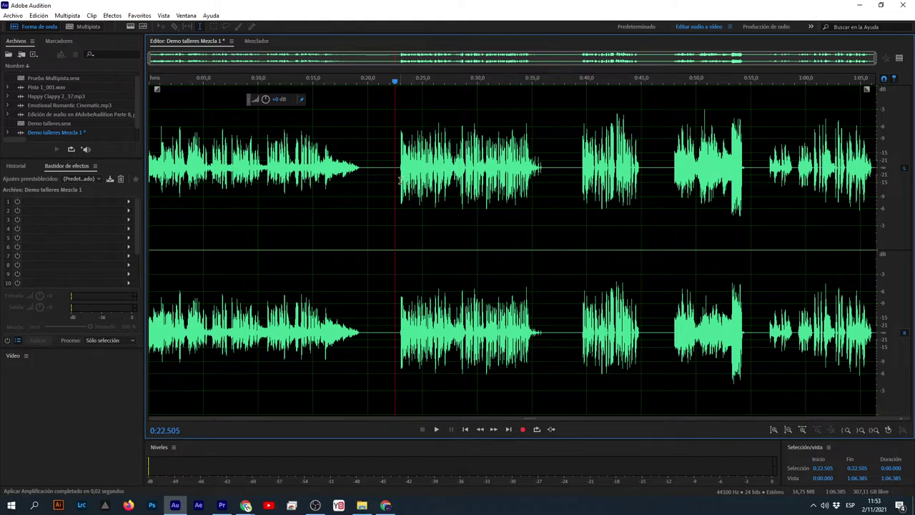
Add the Procesamiento dinámico effect to the first rack slot of the mixdown and load its (Predeterminado) preset.
left_click(128, 203)
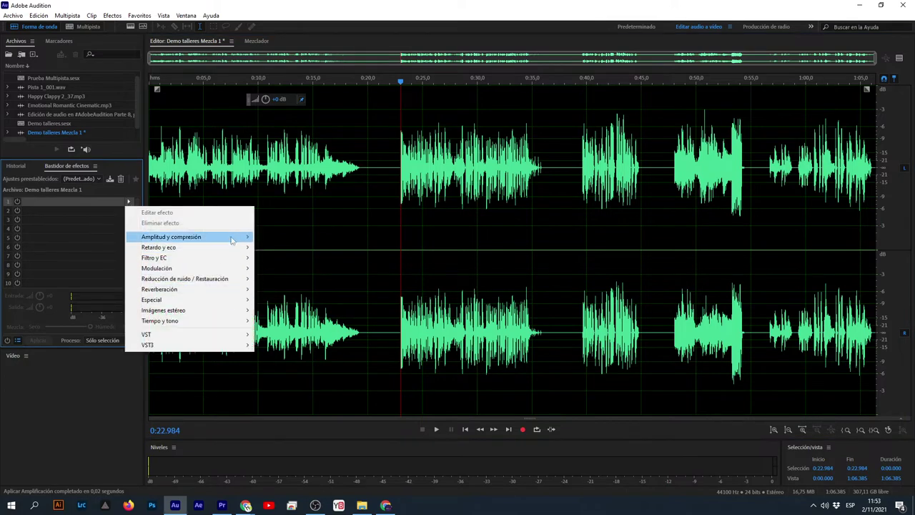
mouse_move(232, 237)
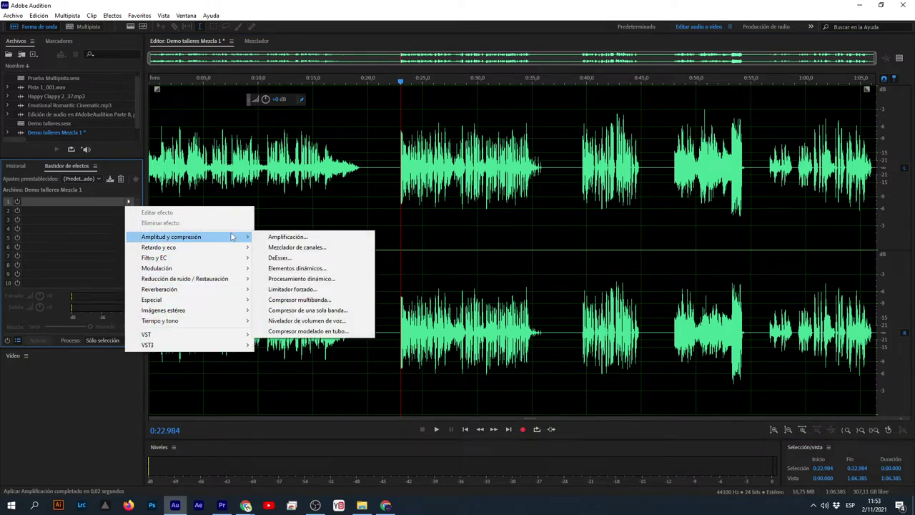
left_click(333, 280)
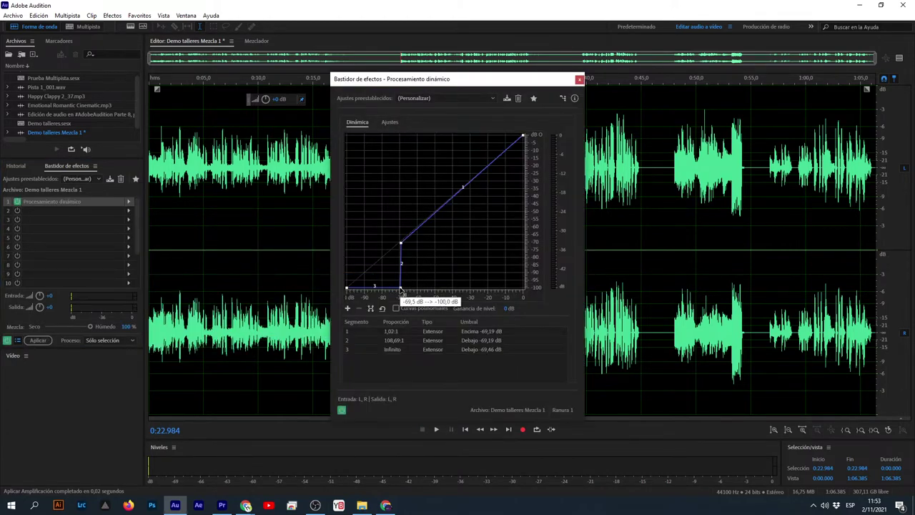
right_click(401, 289)
left_click(422, 305)
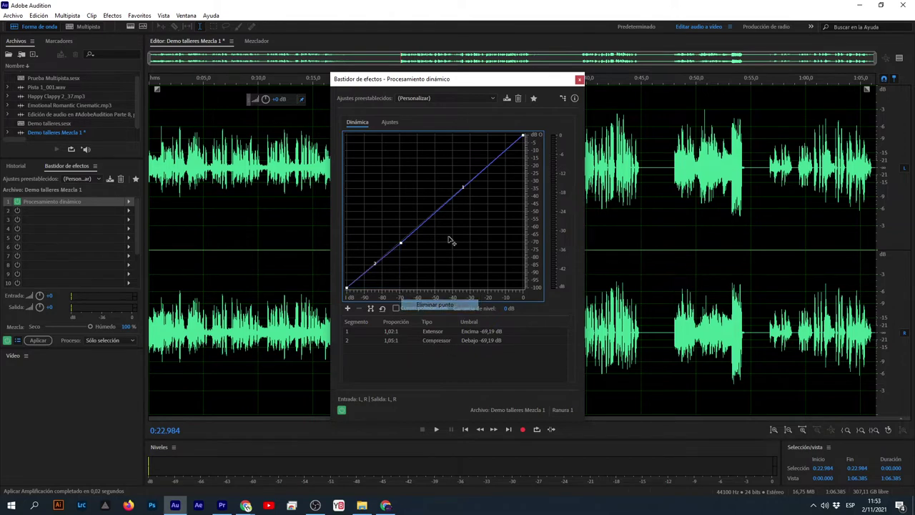
left_click(436, 96)
left_click(434, 110)
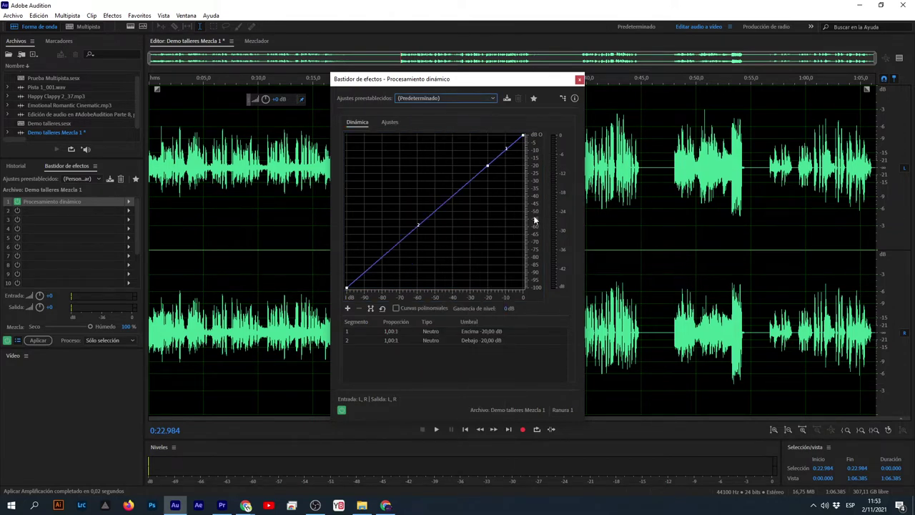
Show the effect preview editor alongside the waveform, then select the whole mixdown and play it with the effect window moved aside.
left_click(900, 60)
left_click_drag(500, 83, 662, 80)
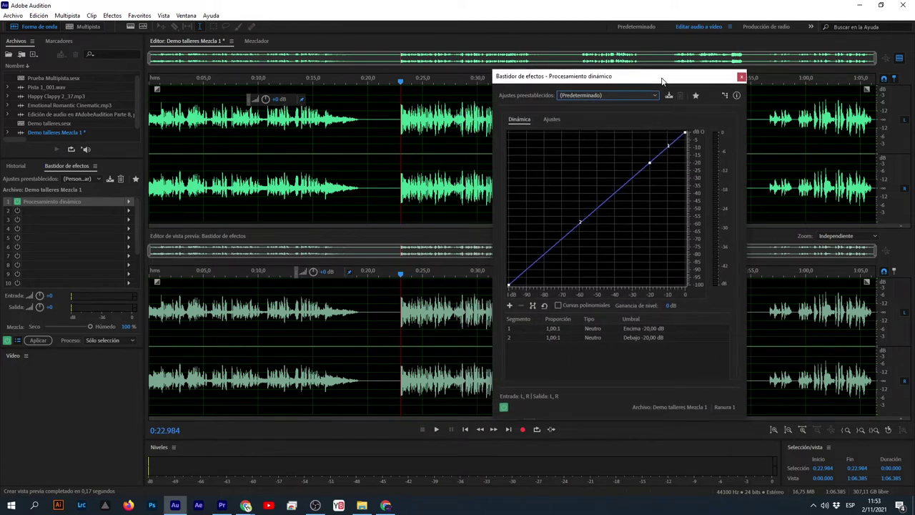
double_click(371, 112)
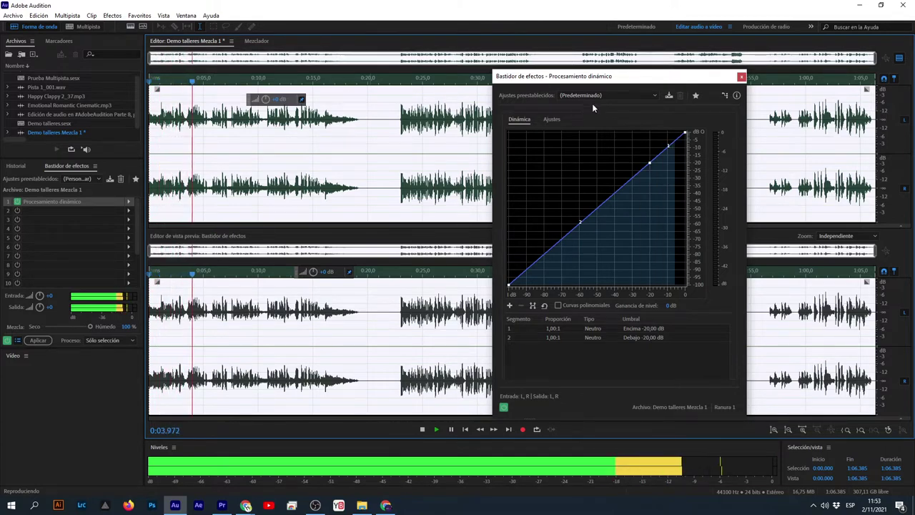
left_click_drag(593, 76, 444, 83)
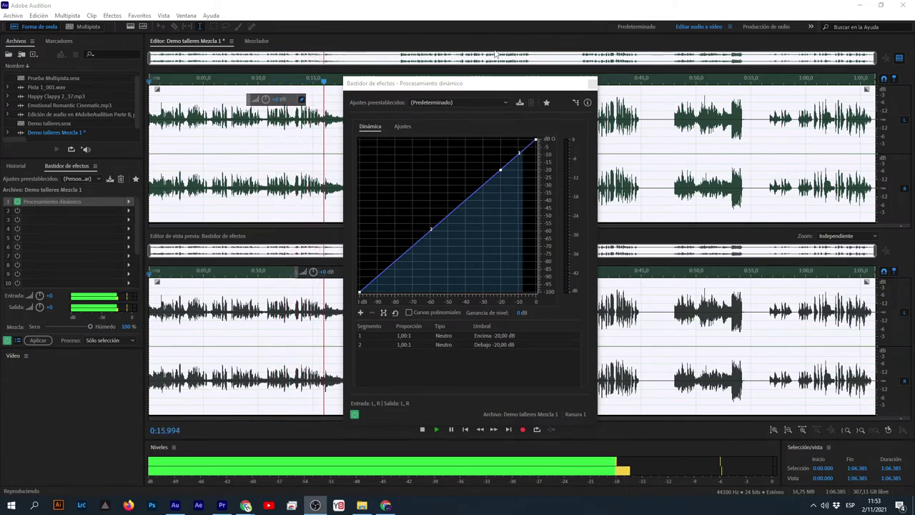
Set the level detector's input gain to 2 dB and return to the dynamics graph, keeping the waveform in view.
left_click(403, 126)
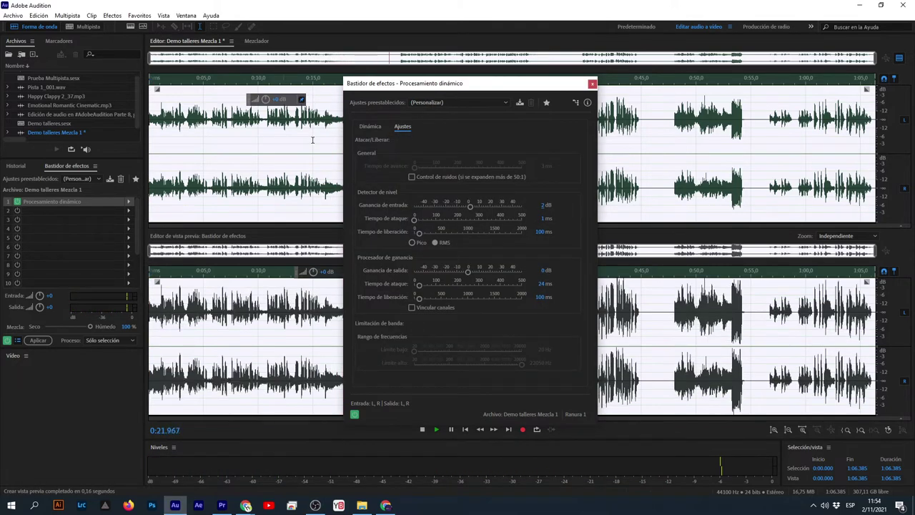
left_click(369, 126)
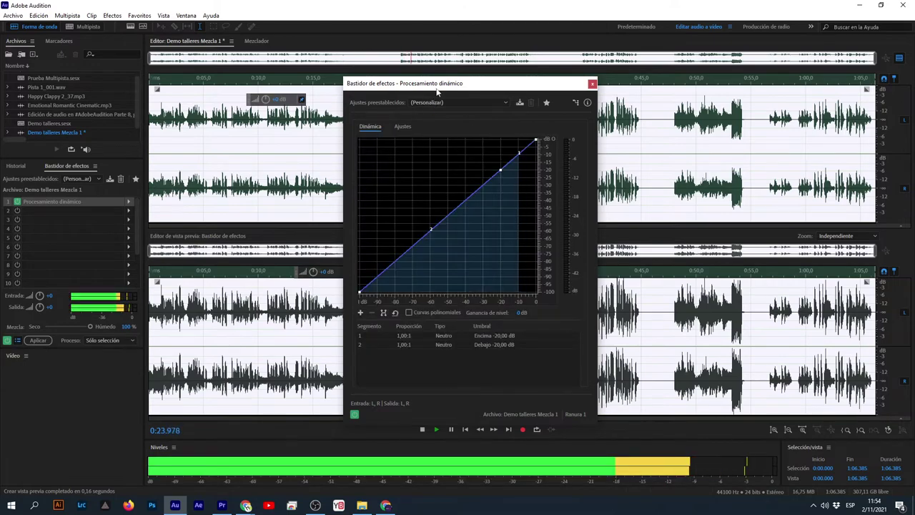
left_click_drag(440, 86, 265, 77)
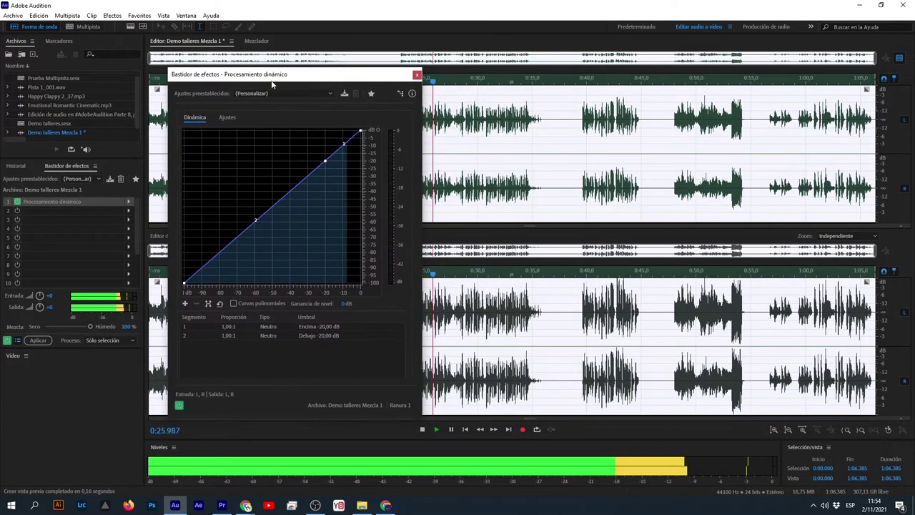
Lower the dynamics curve's end point, smooth it with Curvas polinomiales, and move the -20 dB point to about -22.4 dB in, -13.1 dB out.
left_click_drag(361, 132, 337, 158)
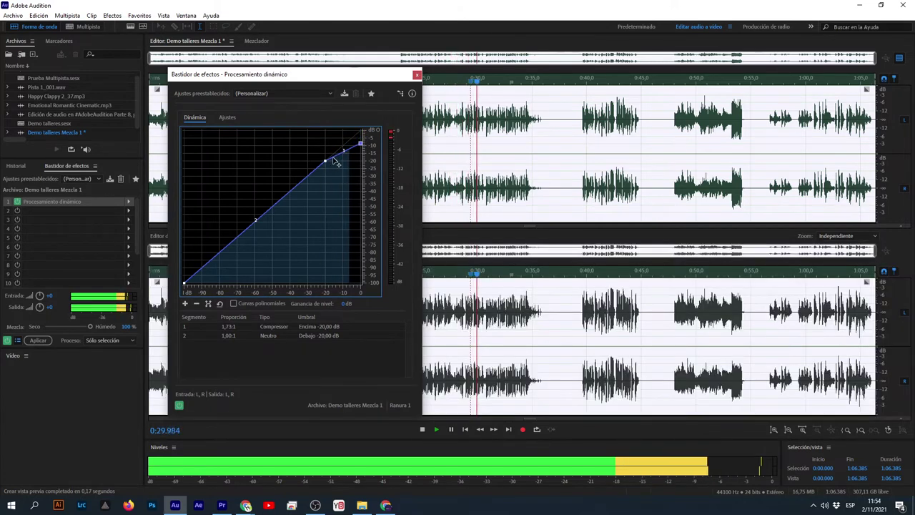
left_click(233, 303)
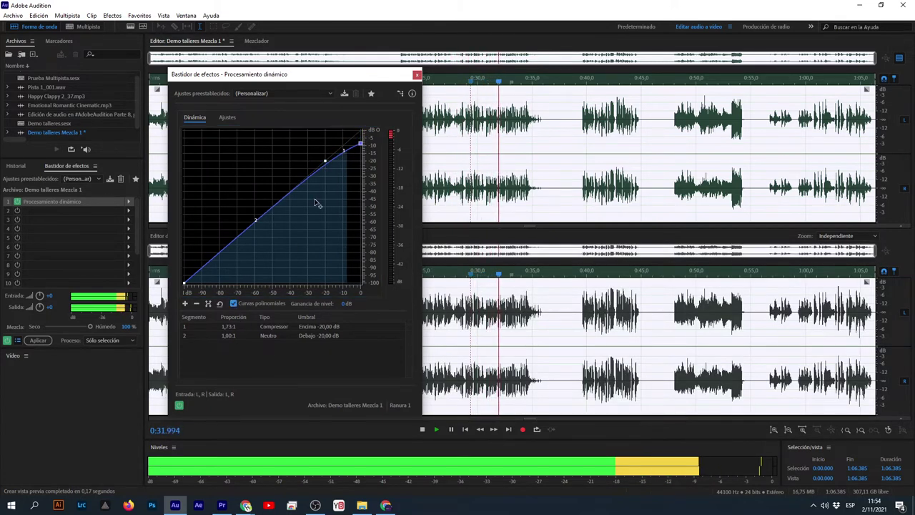
left_click_drag(325, 163, 322, 152)
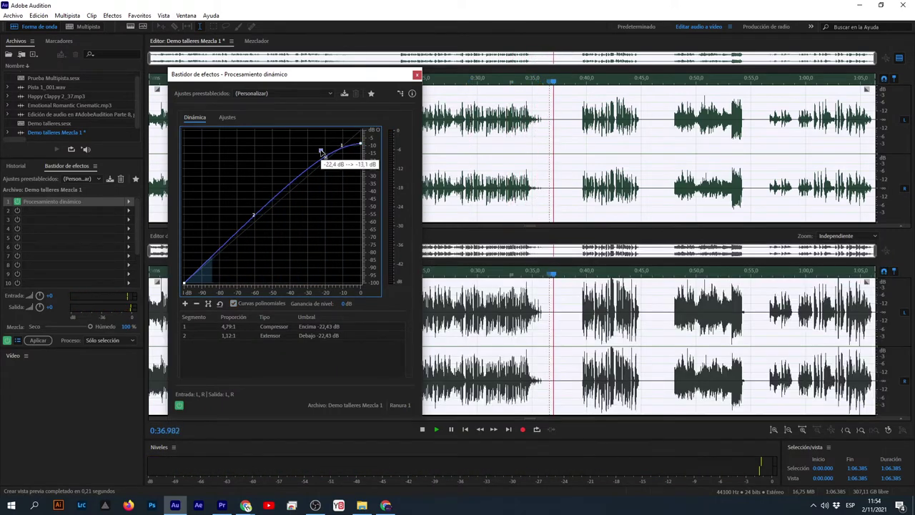
Add a lower curve point at about -59.2 dB and move the upper threshold to about -16.2 dB, readjusting the end point.
left_click(259, 212)
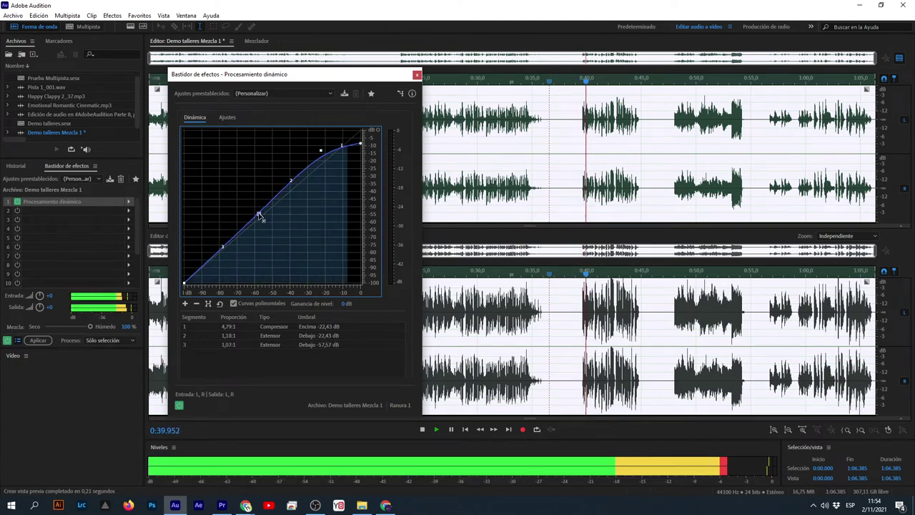
left_click_drag(320, 152, 348, 163)
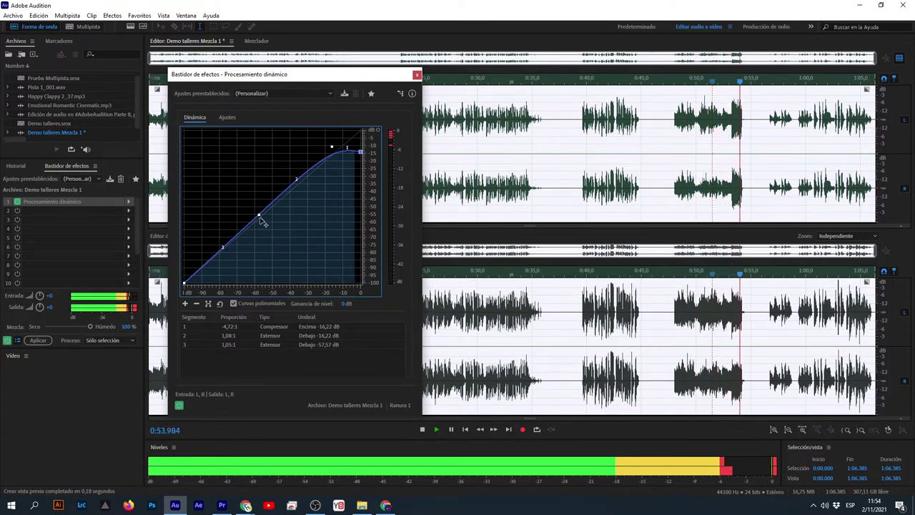
left_click_drag(260, 217, 256, 217)
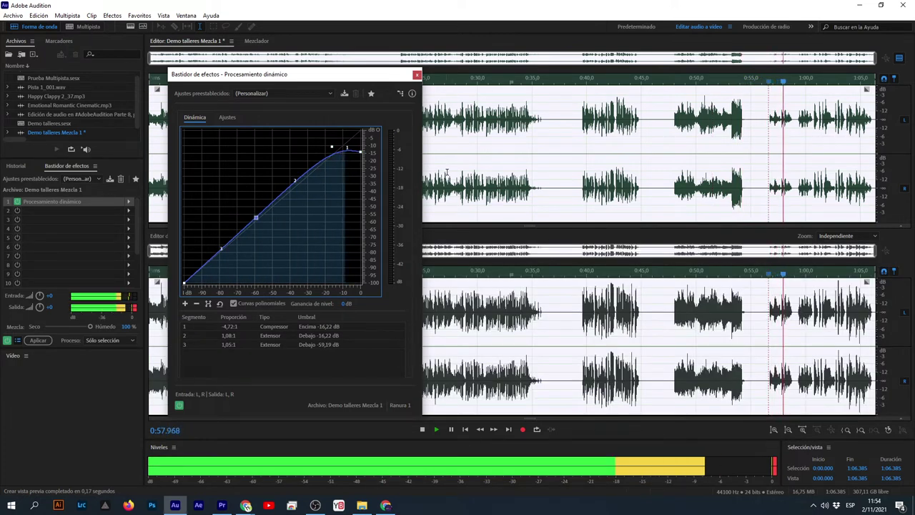
left_click_drag(360, 152, 363, 149)
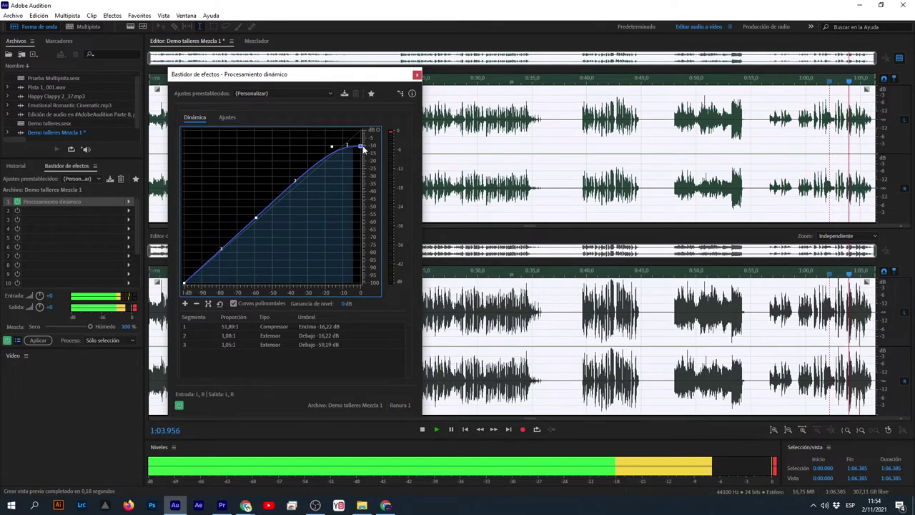
While listening from about 0:28 and 0:40, move the upper threshold to about -13 dB and the end point to about -10.9 dB output.
left_click(460, 79)
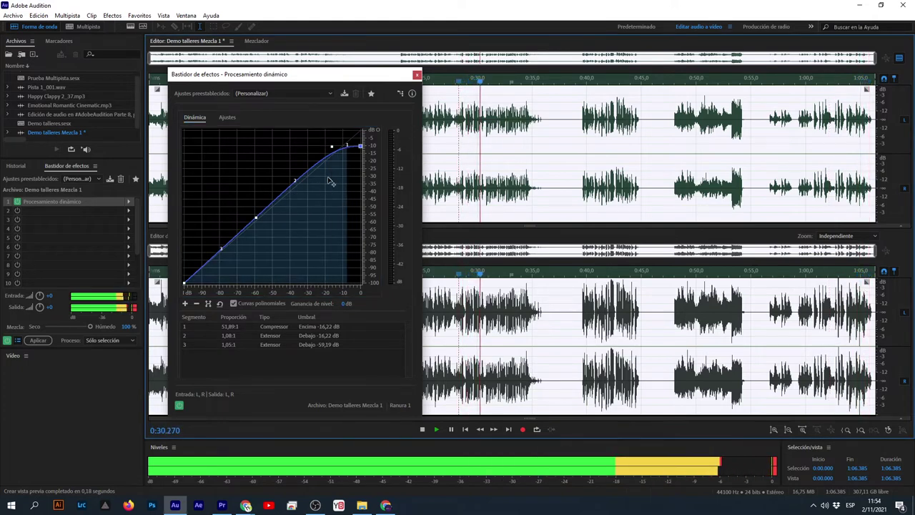
left_click_drag(332, 146, 337, 144)
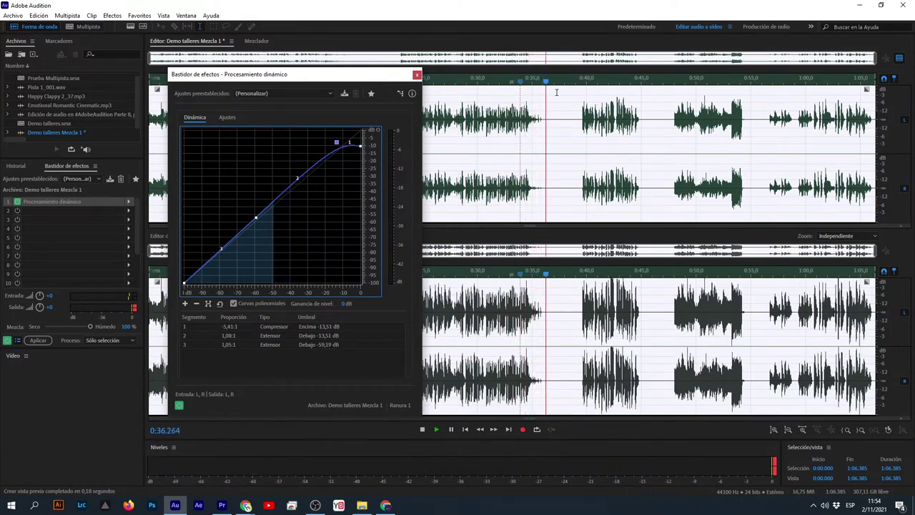
left_click(586, 82)
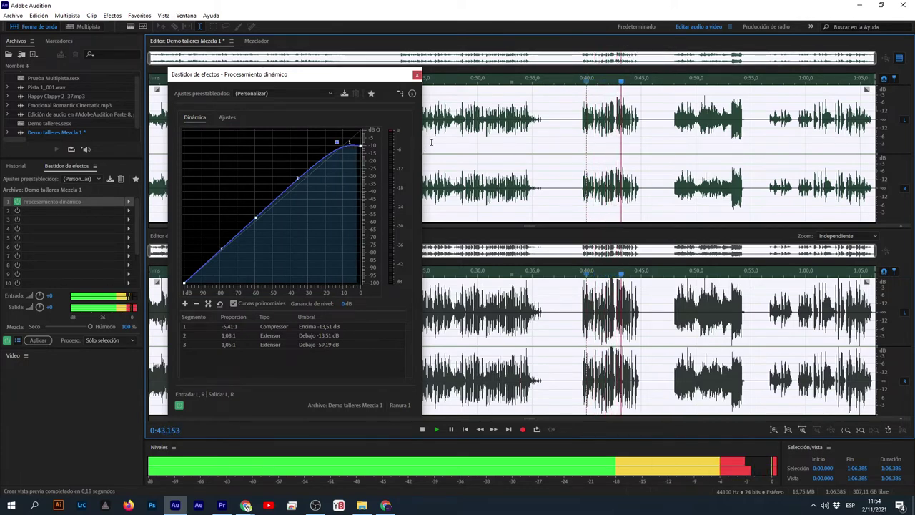
key("space")
left_click_drag(336, 142, 361, 150)
key("space")
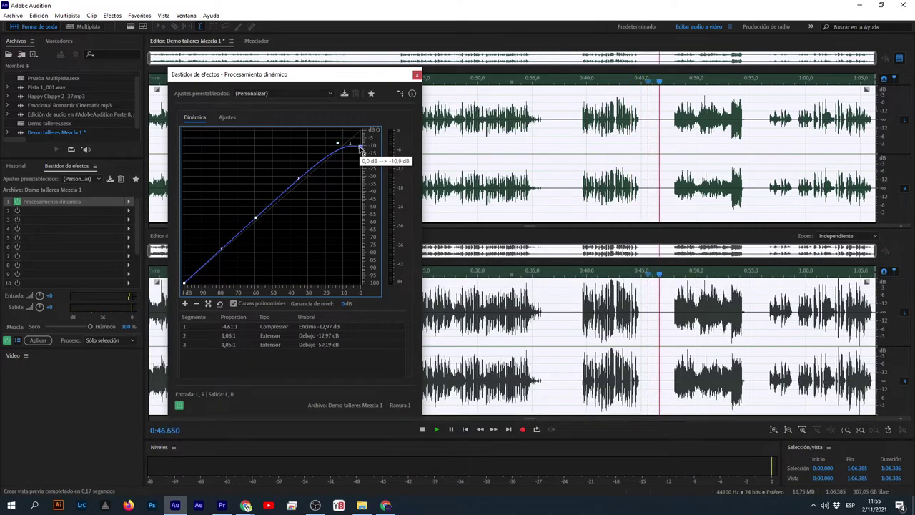
key("space")
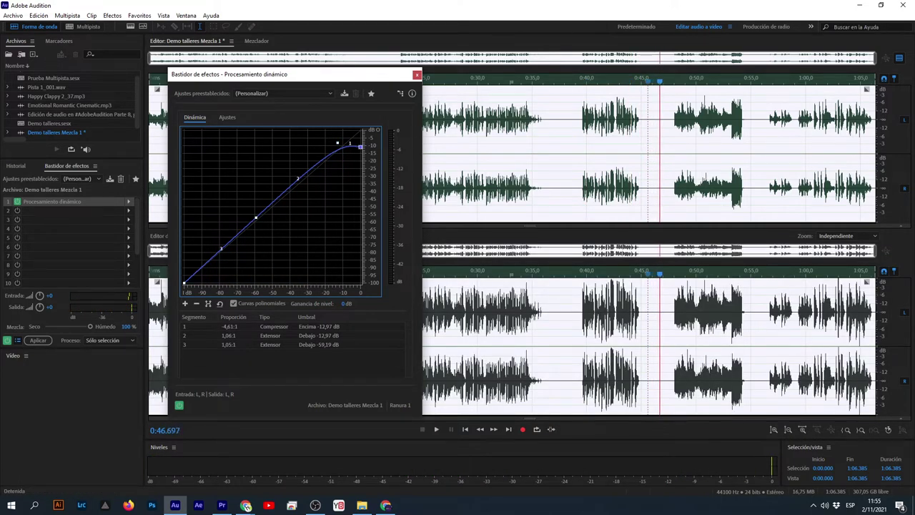
Set the gain processor's output gain to 2 dB and the level detector's input gain to 0 dB.
left_click(227, 119)
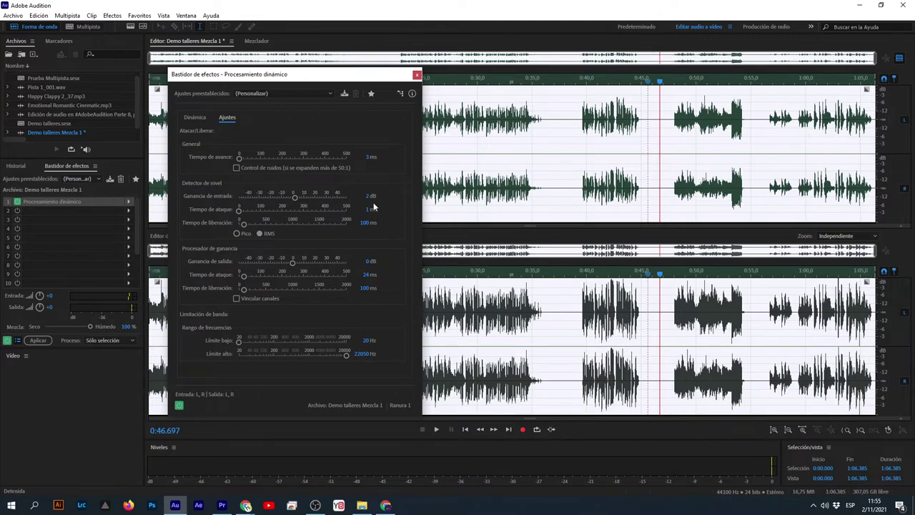
left_click(366, 261)
key("Return")
left_click(366, 195)
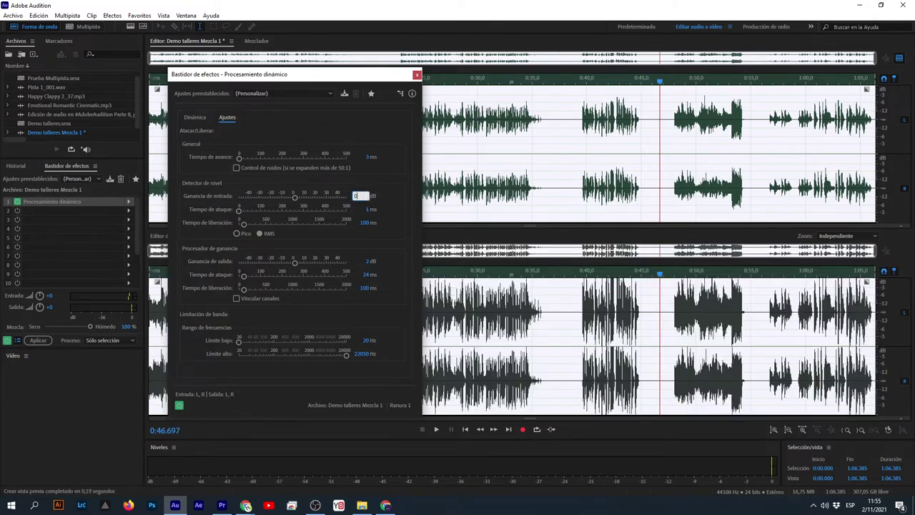
key("Return")
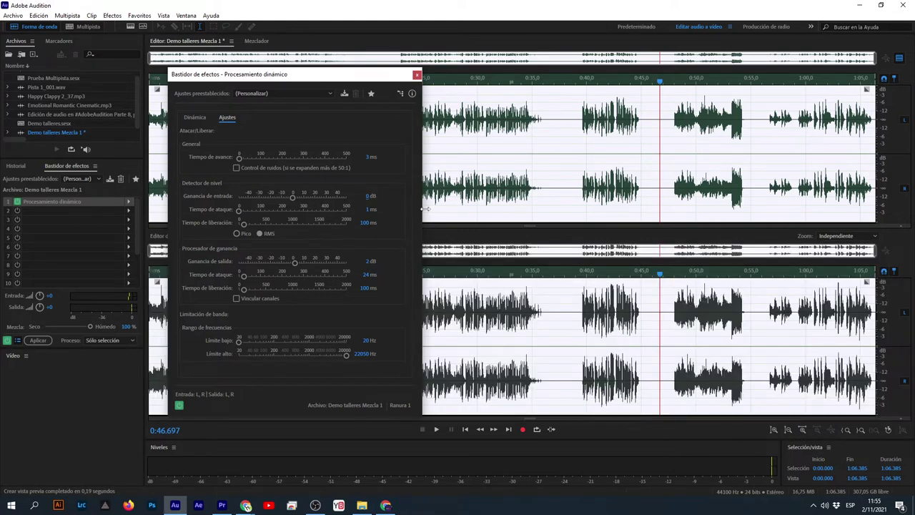
Compare the dynamics curve with and without Curvas polinomiales, and the preview waveform with the effect bypassed and active.
left_click(195, 118)
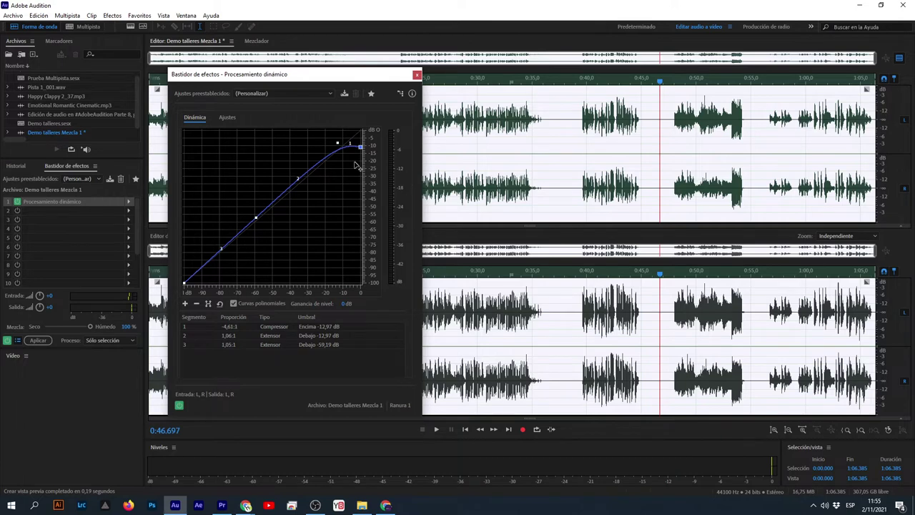
left_click(233, 304)
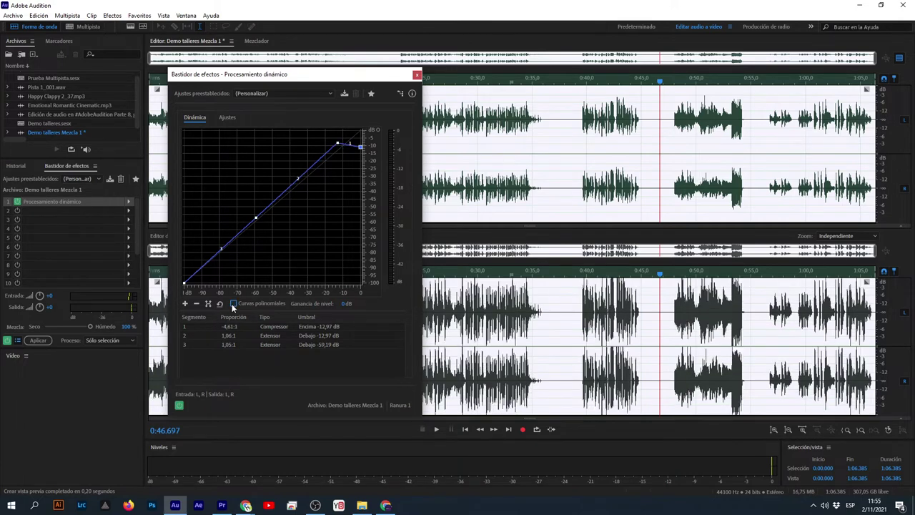
left_click(233, 304)
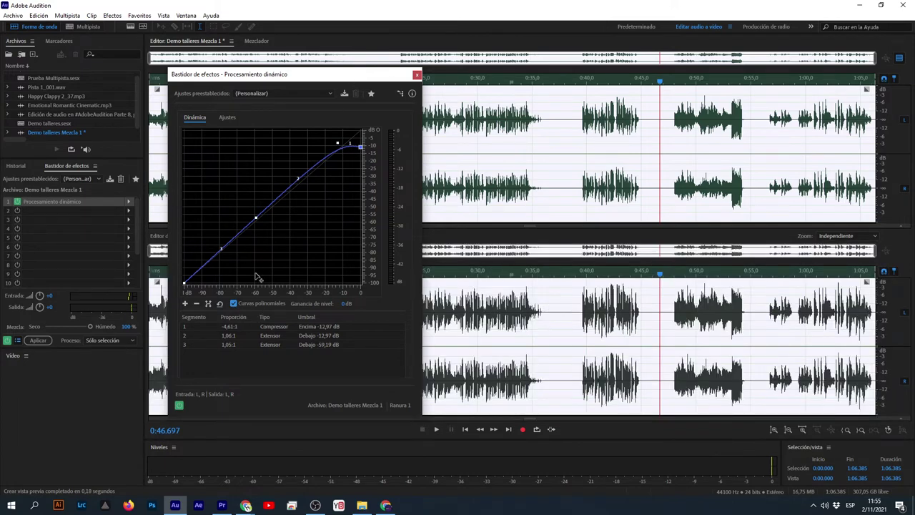
left_click(233, 304)
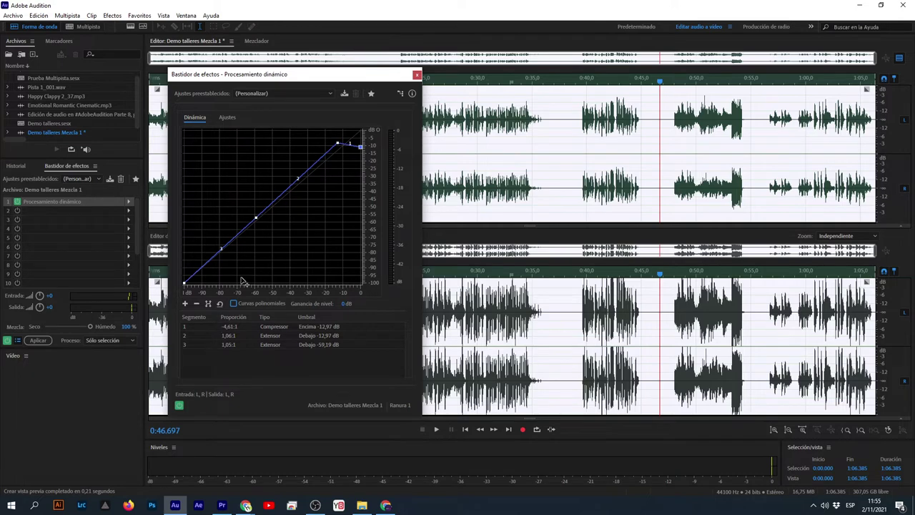
left_click(234, 304)
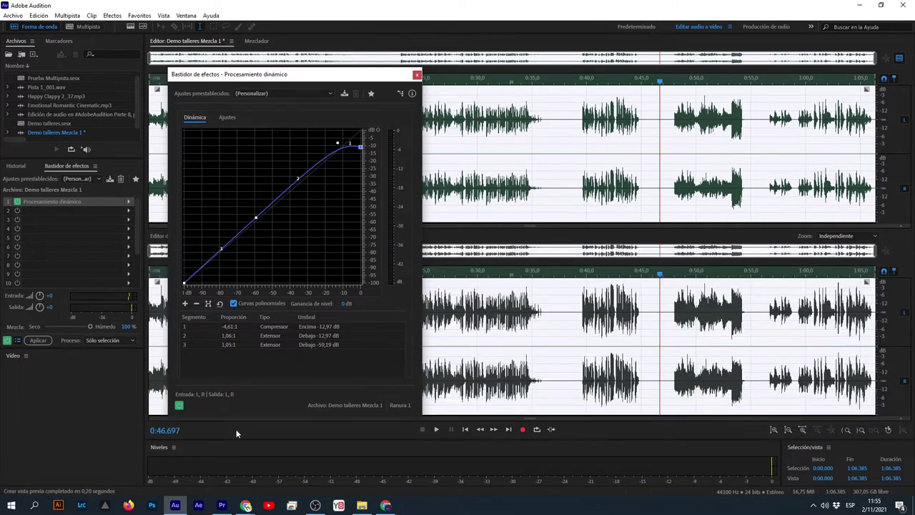
left_click(178, 406)
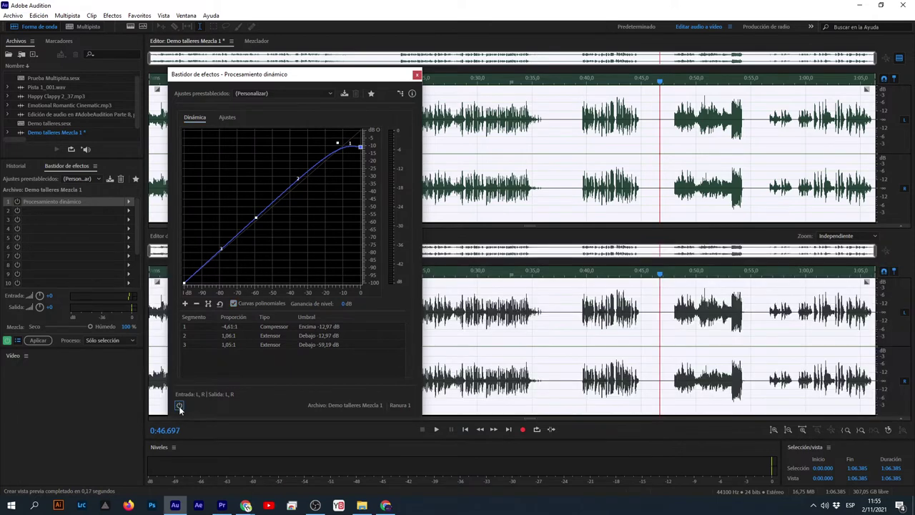
left_click(179, 406)
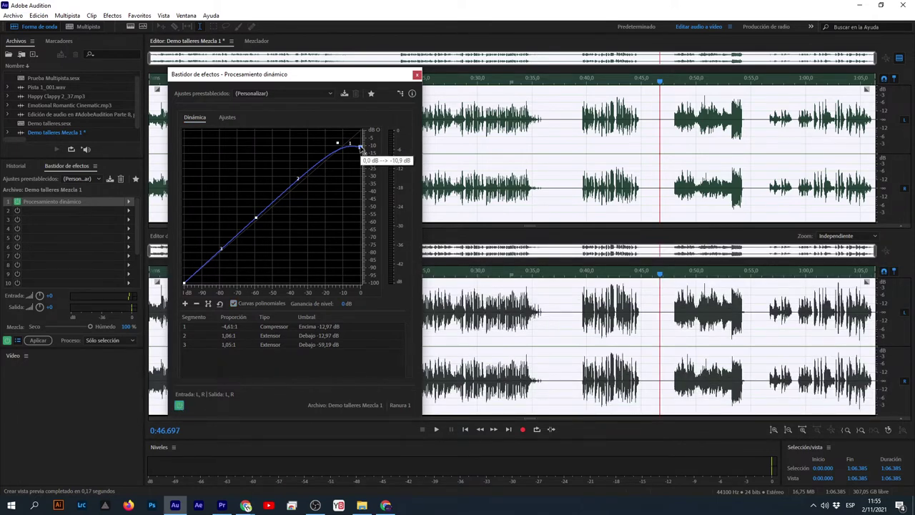
Raise the curve's end point slightly and try the lower point at about -75.4 to -23.1 dB, then at -40.3 to -86.9 dB.
left_click_drag(362, 148, 365, 147)
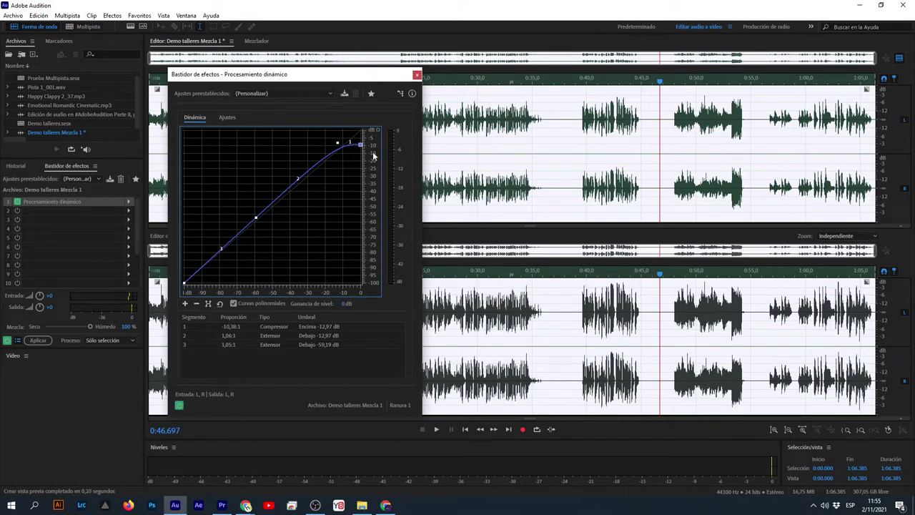
mouse_move(361, 146)
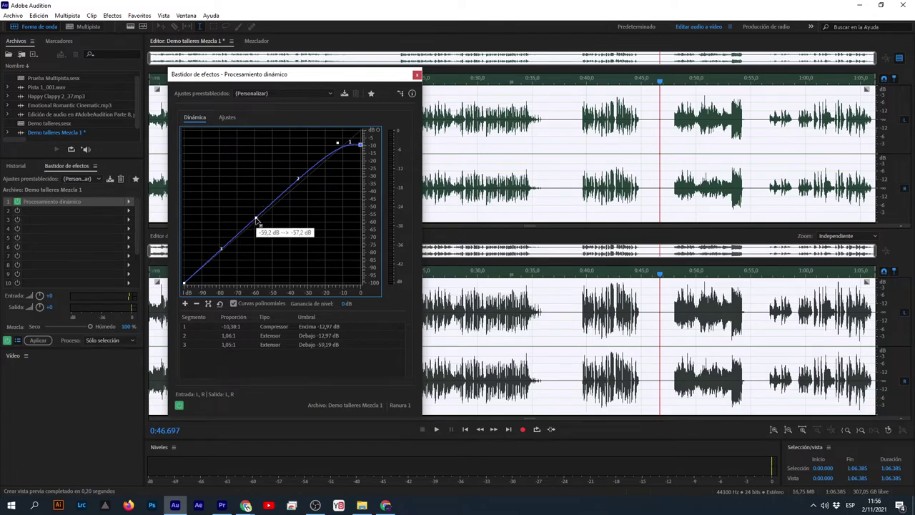
left_click_drag(255, 217, 228, 168)
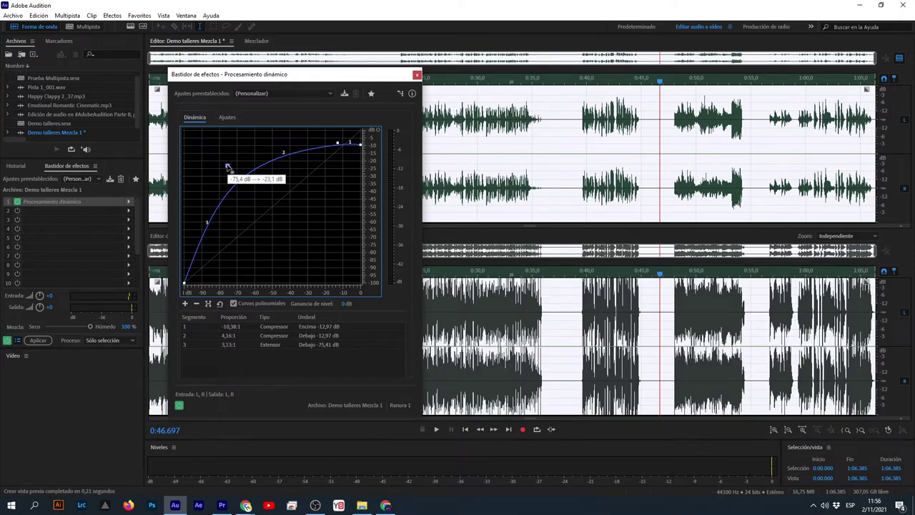
left_click_drag(228, 168, 289, 263)
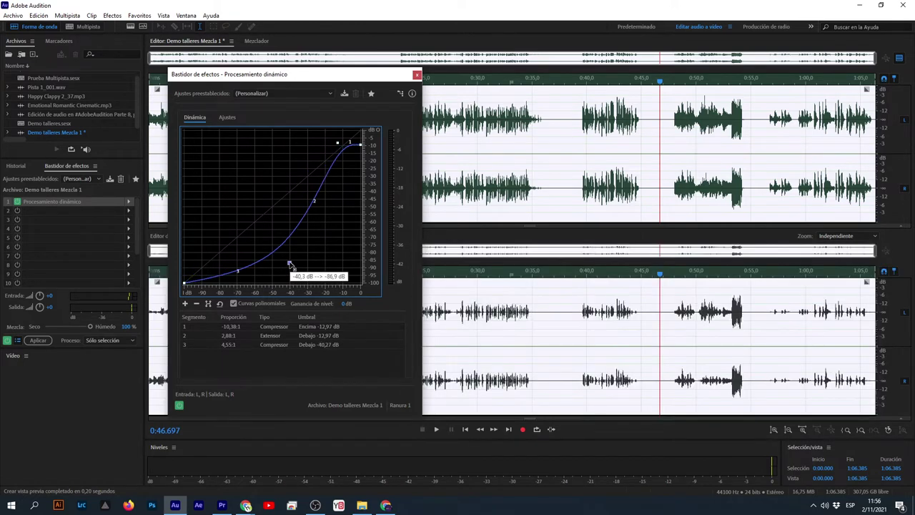
Inspect the preview waveform up close, then play the processed audio briefly from about 0:31.7 and stop it.
scroll(504, 334, "up", 5)
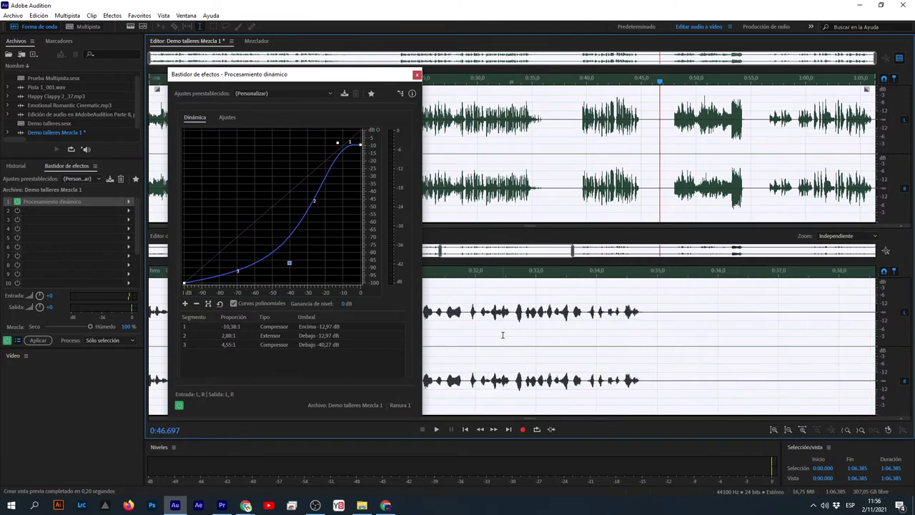
left_click(484, 336)
scroll(483, 336, "down", 5)
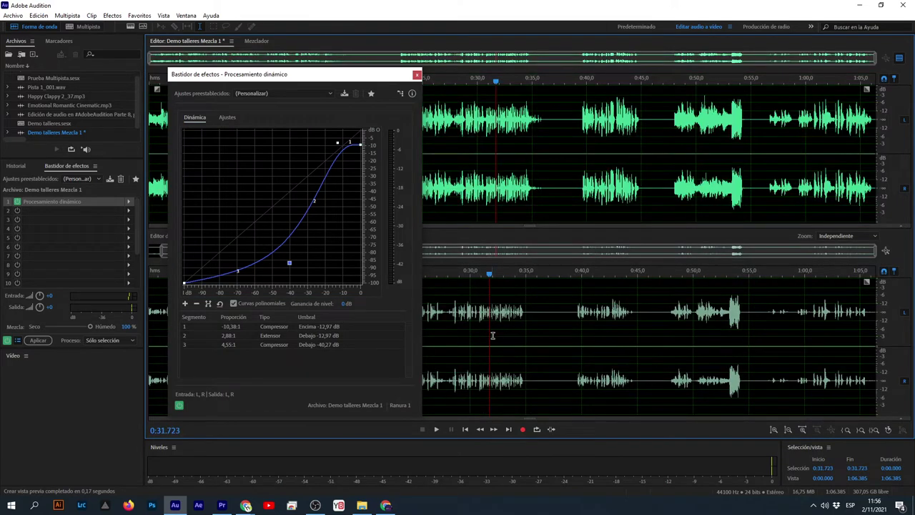
key("space")
key("space")
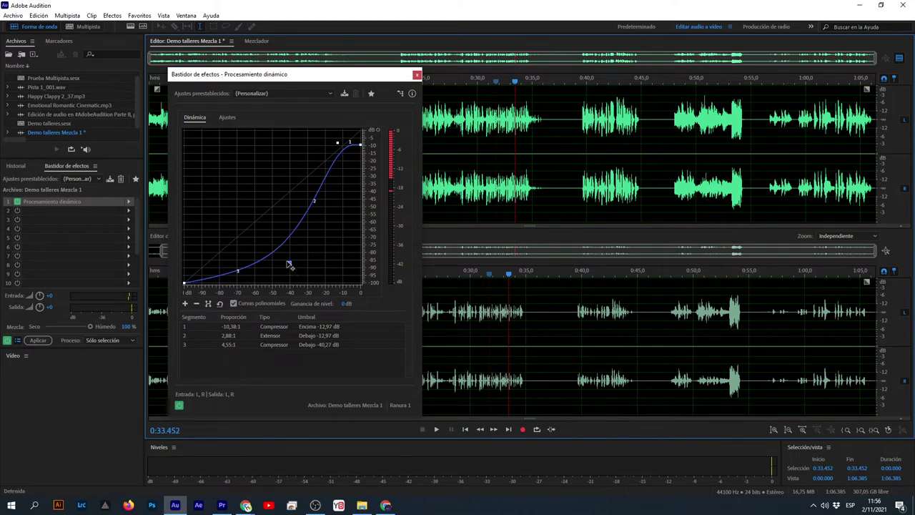
Move the lower point of the dynamics curve up near the diagonal, to about -57.8 to -55.9 dB.
mouse_move(291, 263)
left_click_drag(291, 264, 255, 217)
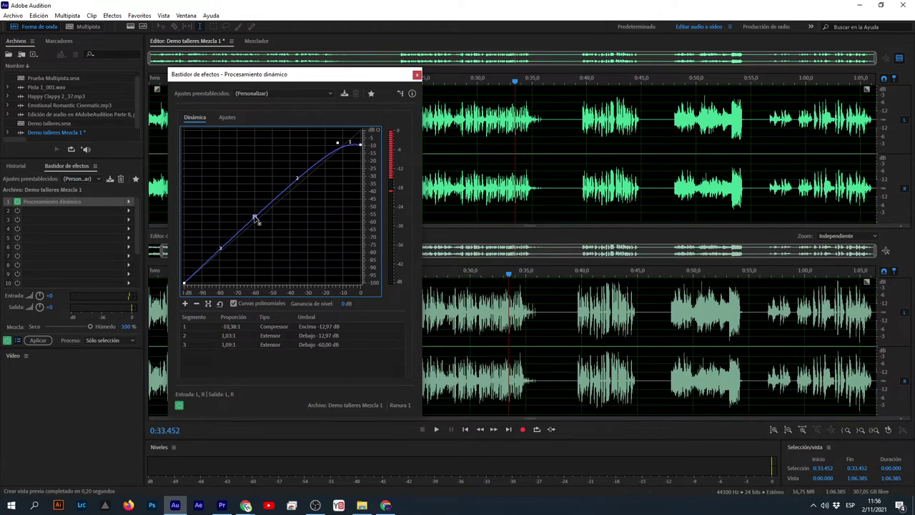
left_click_drag(255, 216, 259, 216)
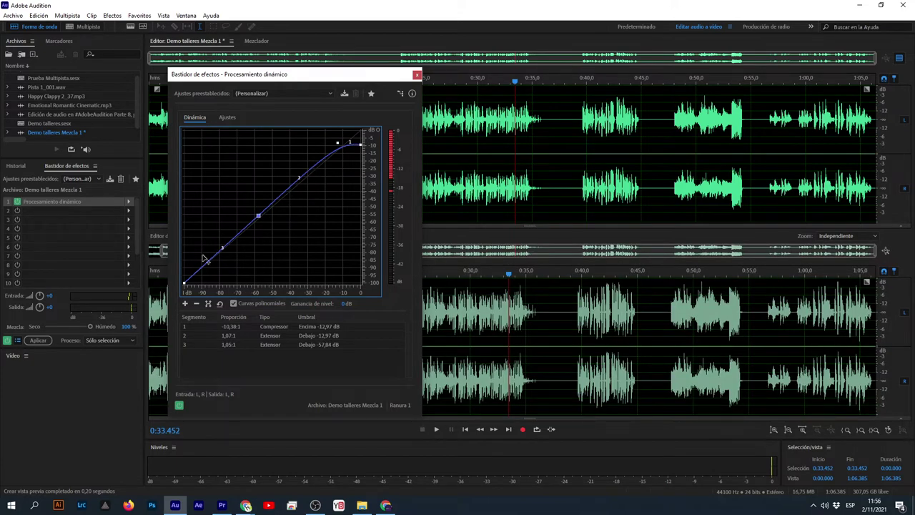
Try the curve's start point at about -22 dB with the middle point raised, then bring them near the diagonal, the middle at -51.1 to -48.1 dB.
left_click_drag(184, 283, 210, 168)
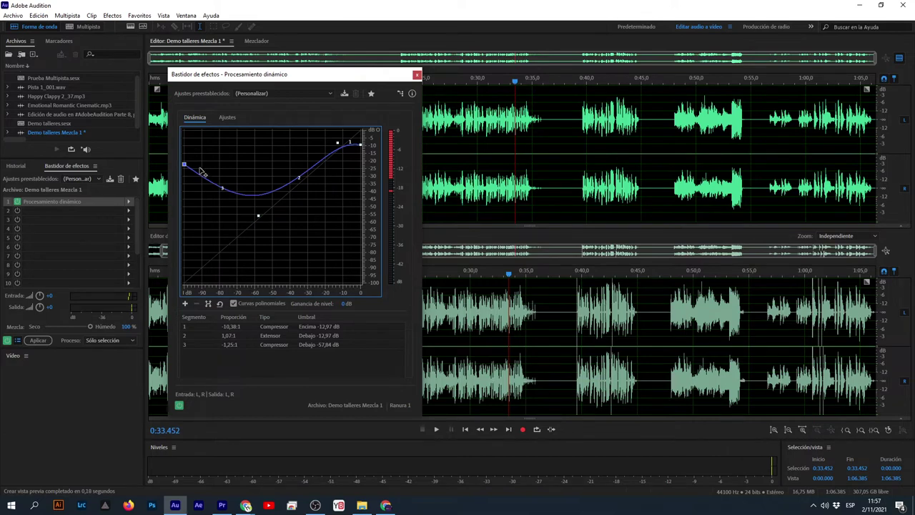
mouse_move(184, 166)
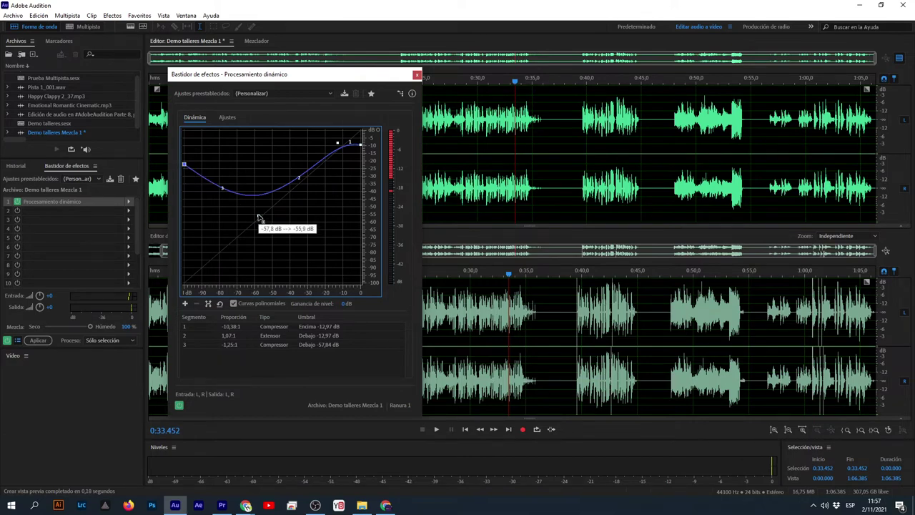
left_click_drag(258, 214, 258, 182)
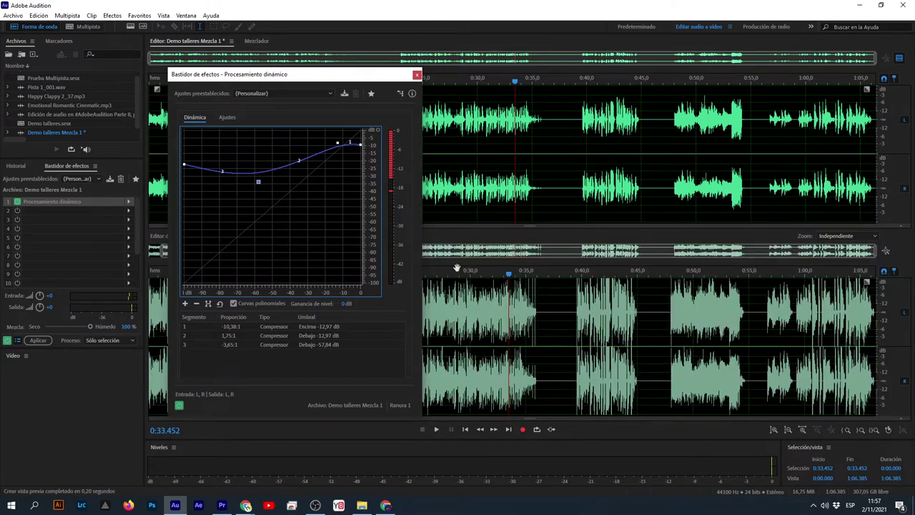
scroll(535, 329, "up", 5)
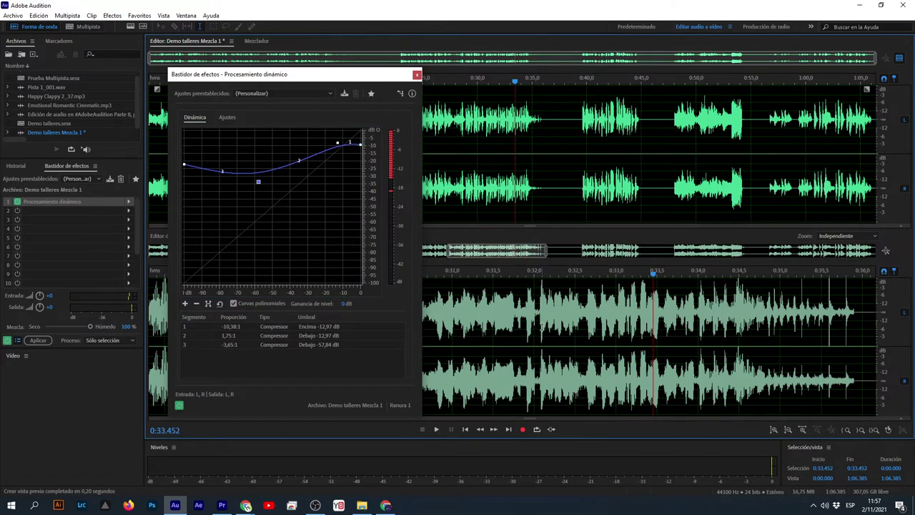
scroll(536, 328, "down", 3)
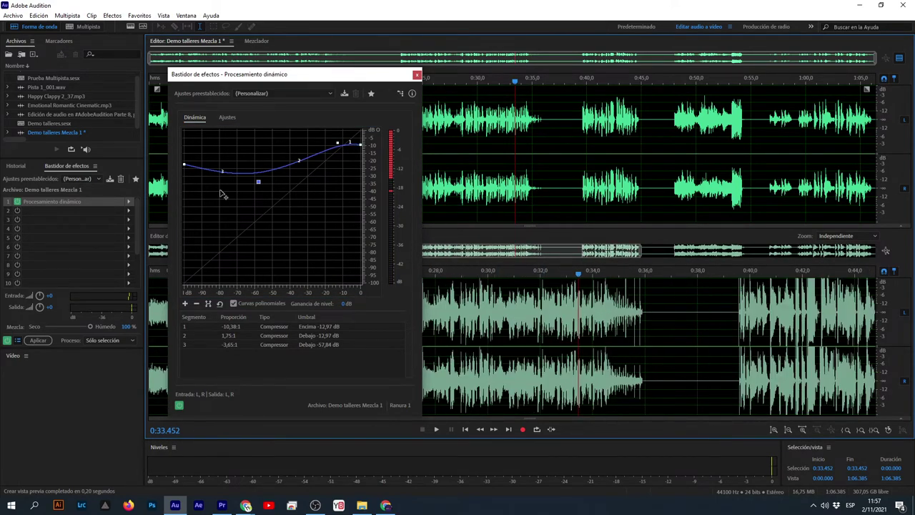
left_click_drag(185, 165, 164, 286)
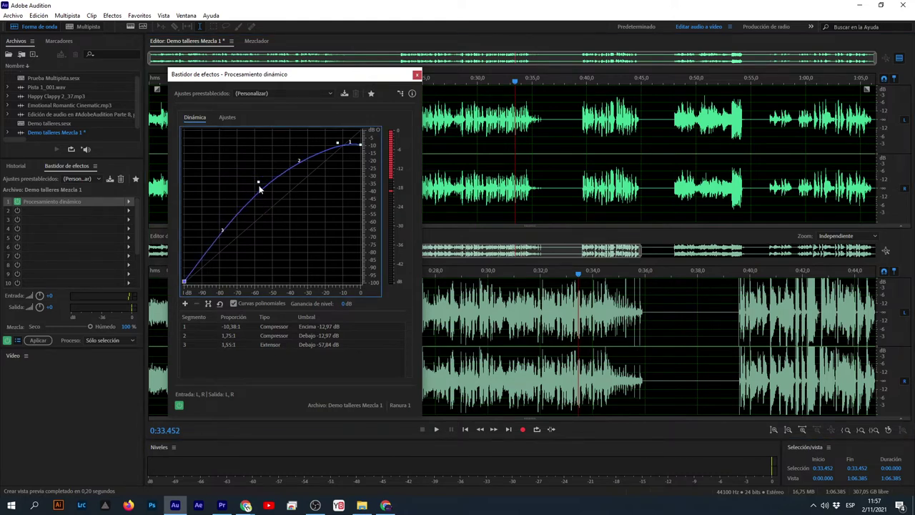
left_click_drag(260, 189, 271, 207)
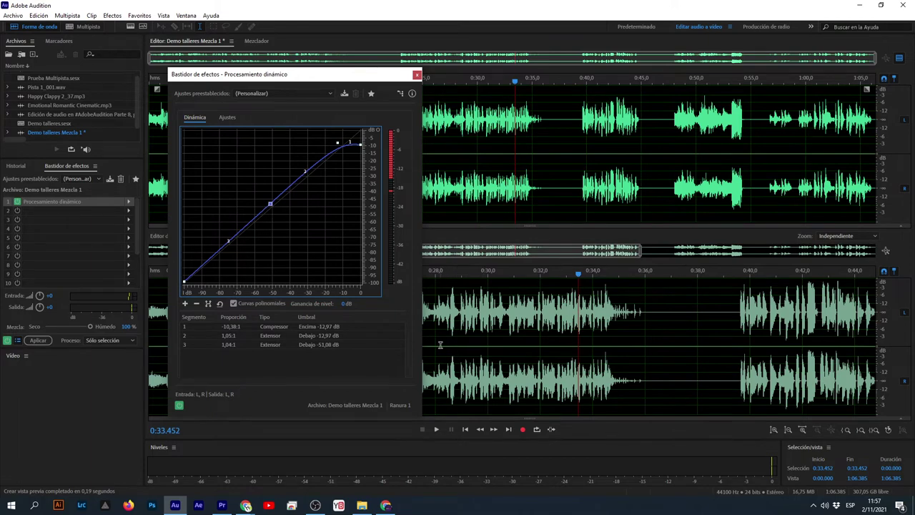
Select the preview passage from 0:28.000 to 0:36.656 and play it with looping enabled.
left_click_drag(434, 336, 661, 336)
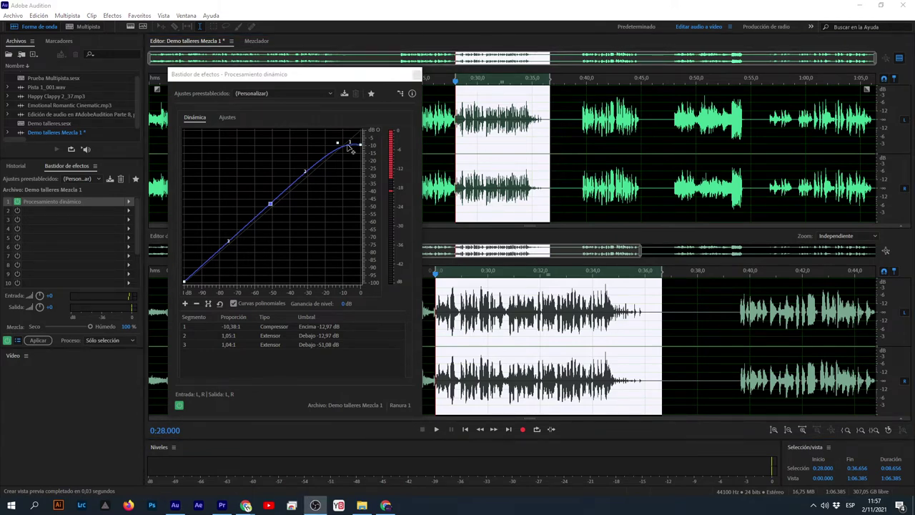
key("space")
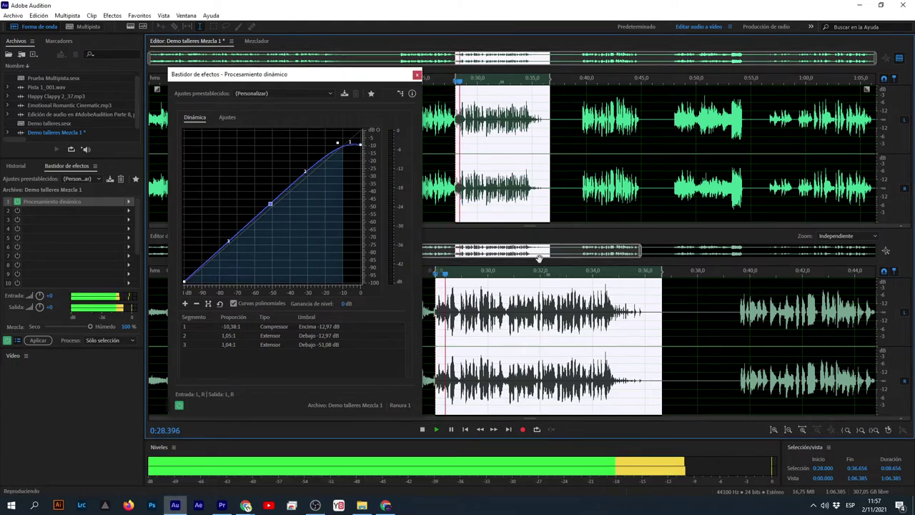
left_click(537, 428)
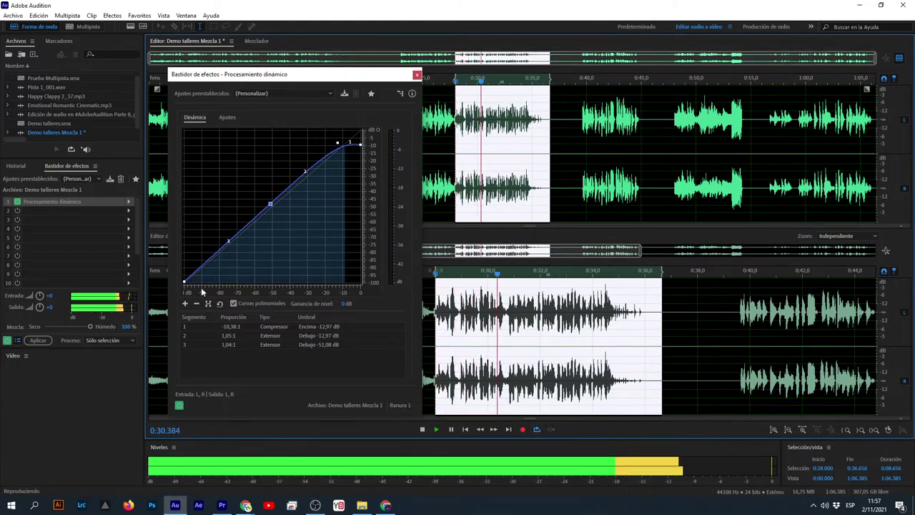
During playback, try the curve's start point at about -18 dB and the middle point at about -51.6 to -27 dB.
left_click_drag(184, 282, 185, 157)
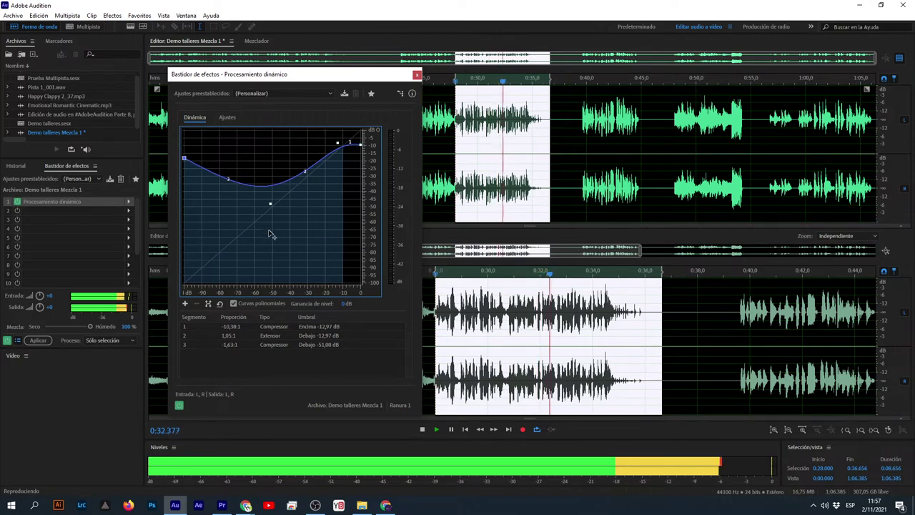
mouse_move(272, 208)
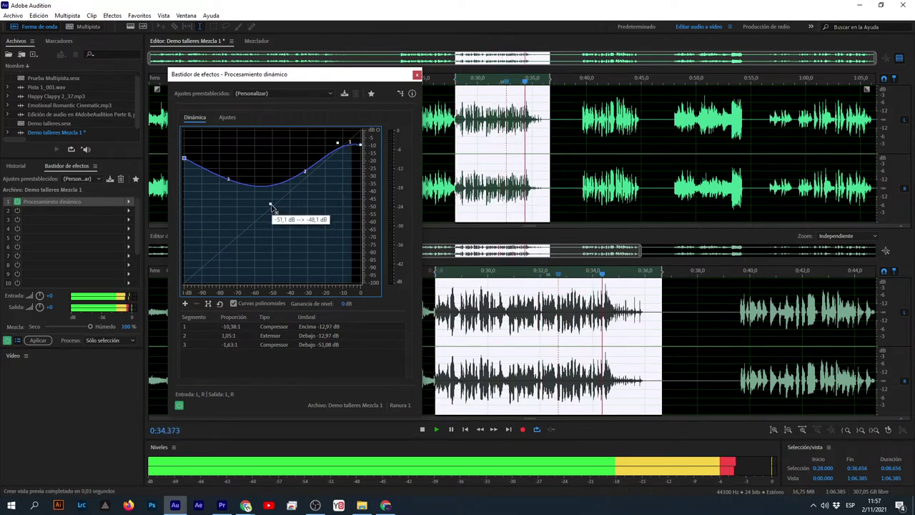
left_click_drag(272, 208, 270, 175)
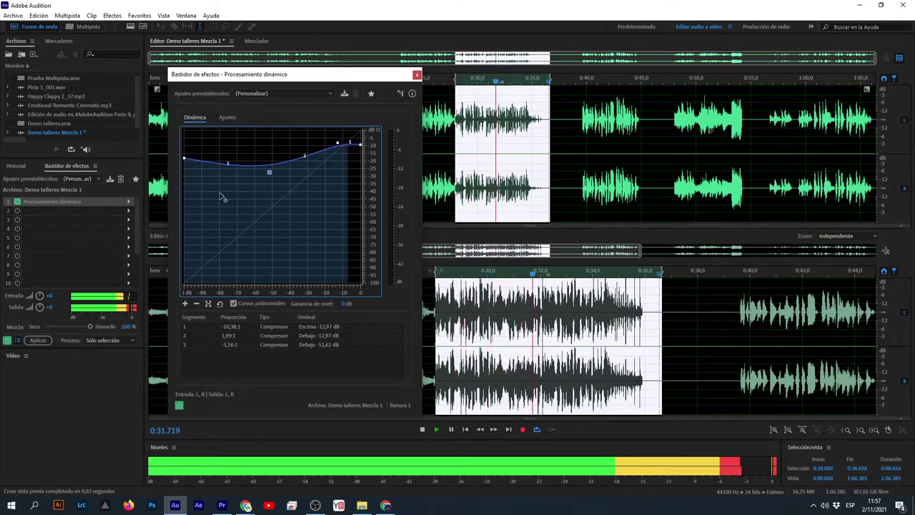
Lower the curve's middle point to about -48.4 to -40 dB and its start point to -59.4, then -96.9 dB, and stop playback.
left_click_drag(184, 158, 185, 221)
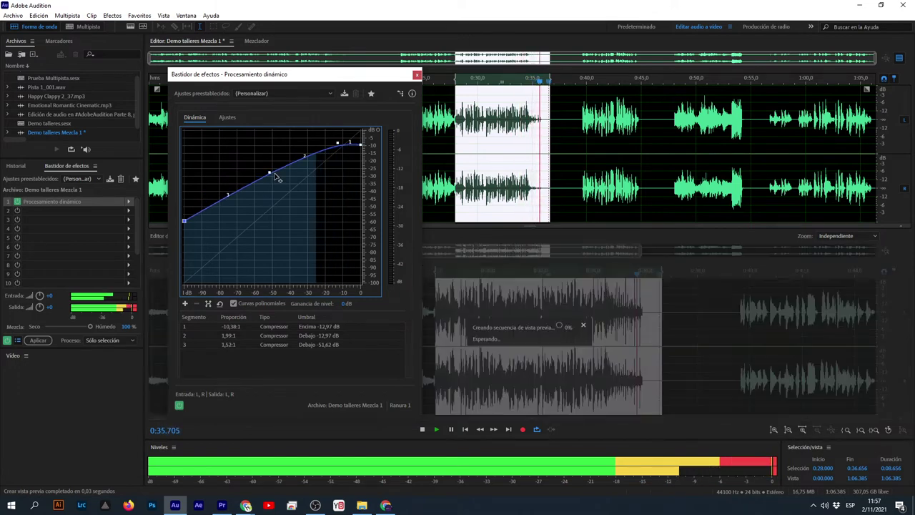
left_click_drag(276, 177, 276, 194)
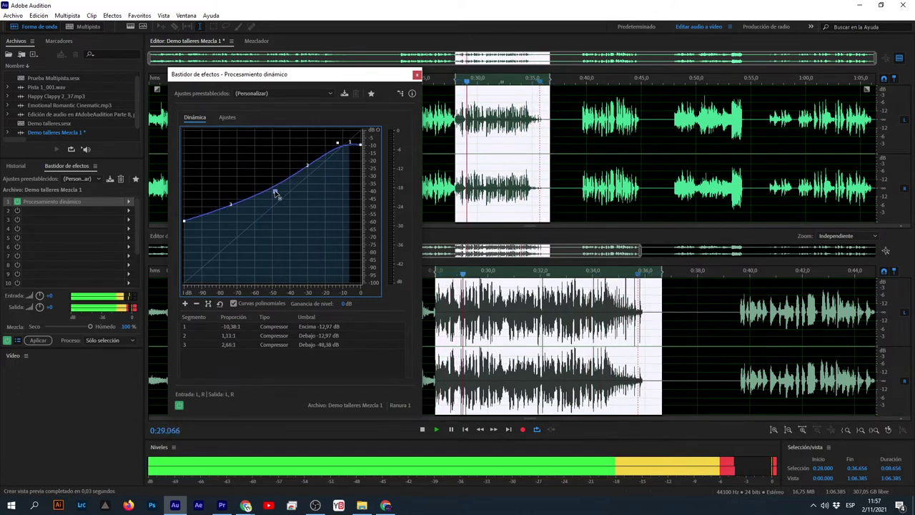
mouse_move(184, 223)
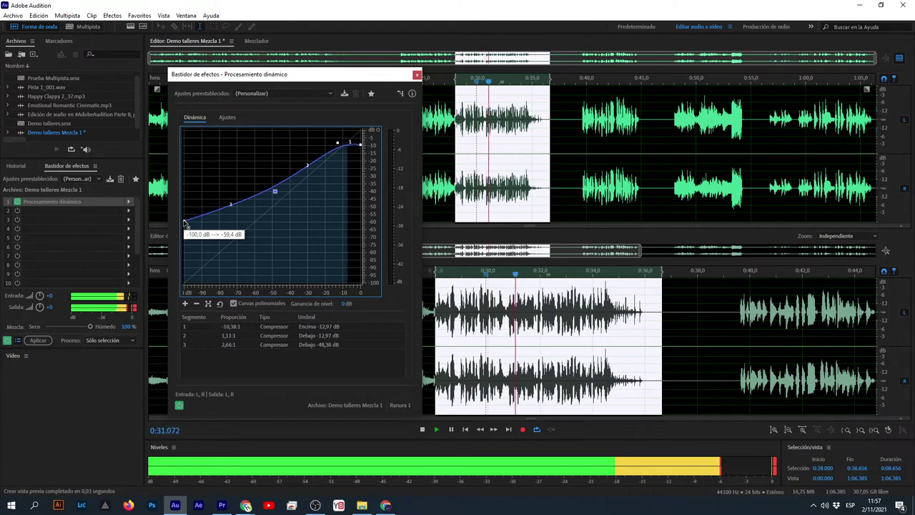
left_click_drag(184, 223, 183, 277)
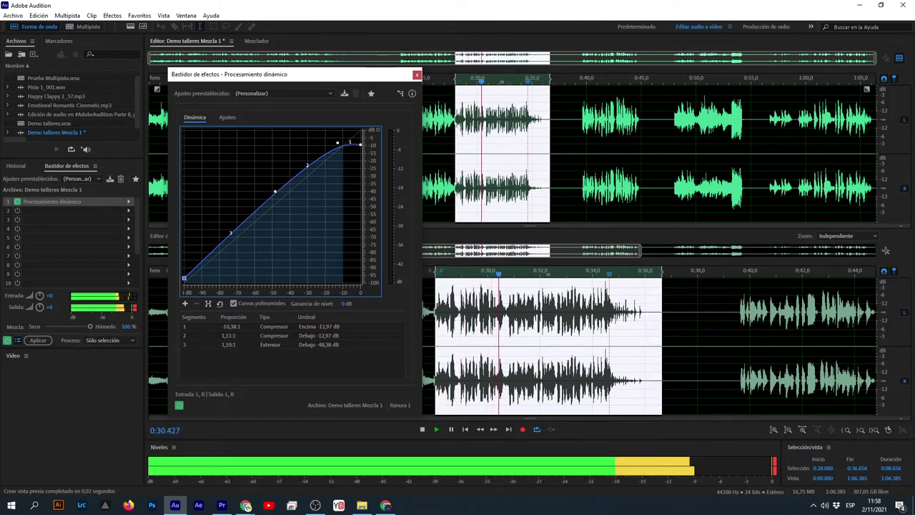
key("space")
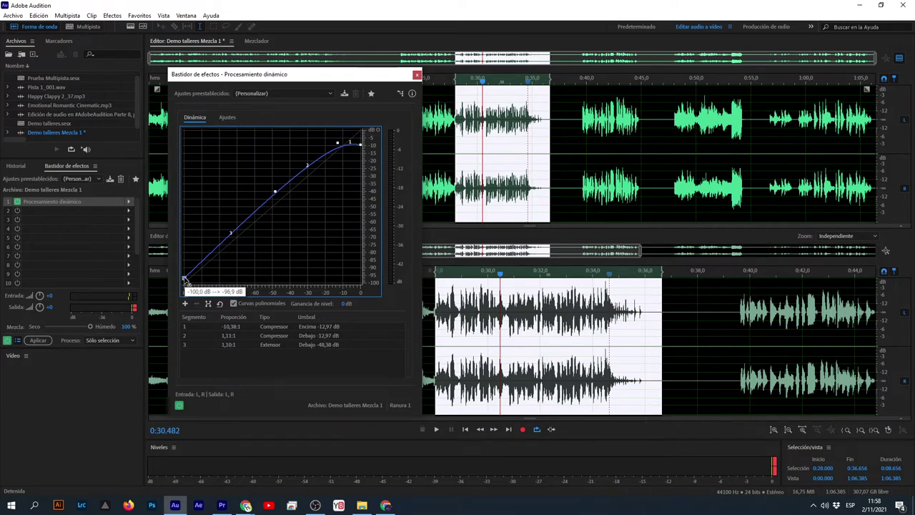
Try the curve's start point at about -48 dB with the middle point raised, then lower the start to about -97 dB and the middle to about -47.3 to -42 dB.
left_click_drag(184, 278, 184, 205)
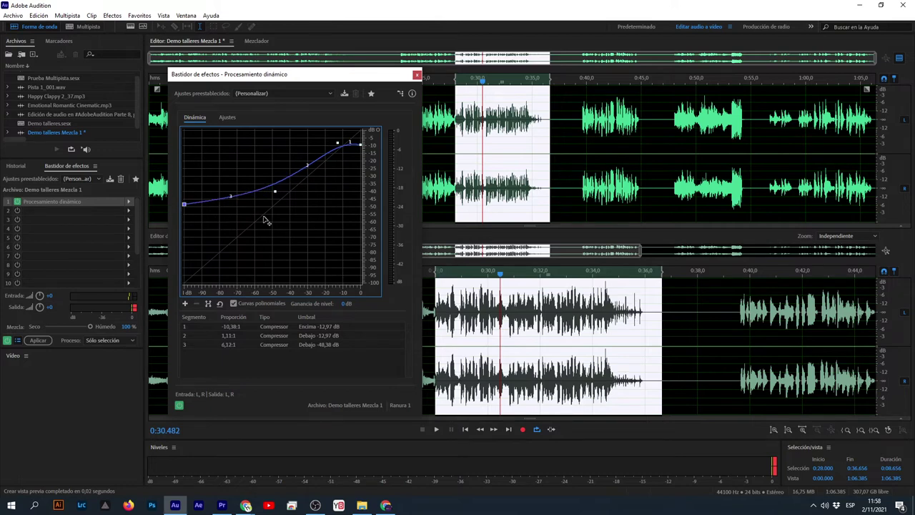
mouse_move(276, 194)
left_click_drag(276, 194, 266, 183)
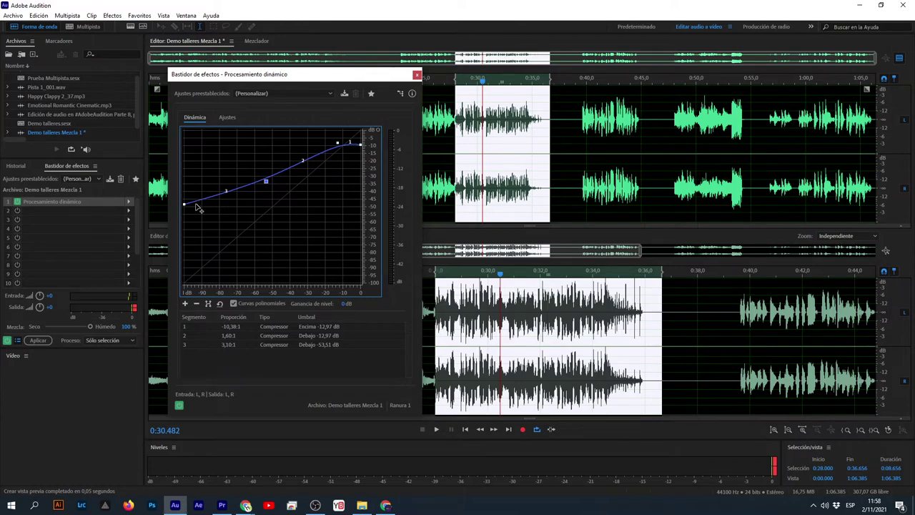
mouse_move(185, 206)
left_click_drag(185, 207, 183, 279)
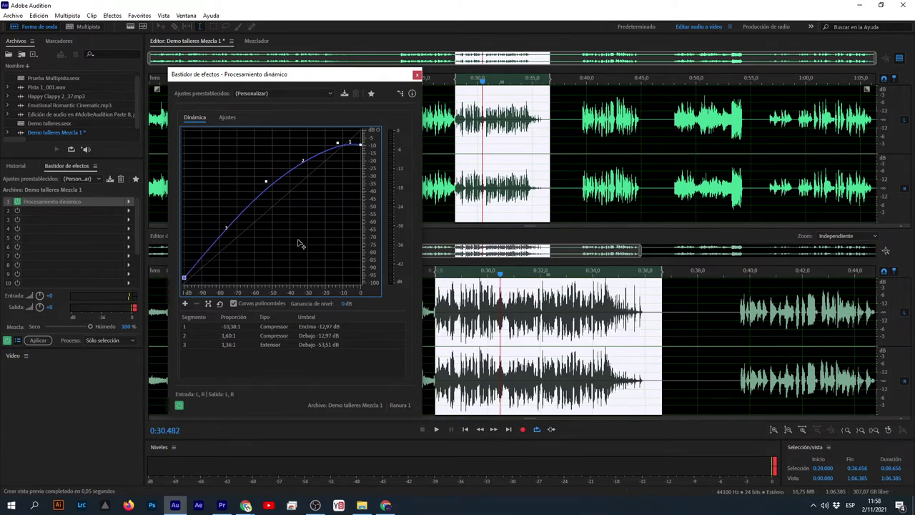
left_click_drag(266, 182, 278, 195)
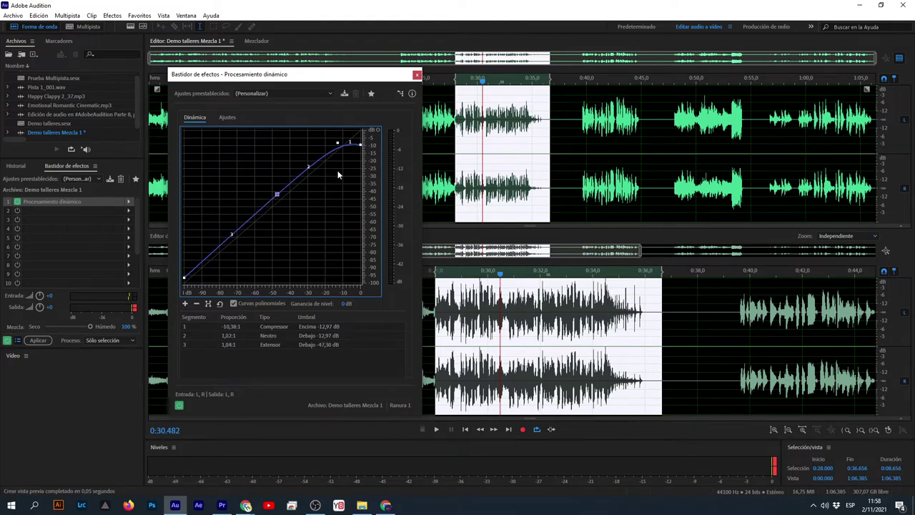
Raise the curve's end point to about -6 dB and its start point to about -89 dB, and inspect the preview waveform up close.
mouse_move(360, 146)
left_mouse_down()
mouse_move(364, 123)
mouse_move(367, 141)
left_mouse_up()
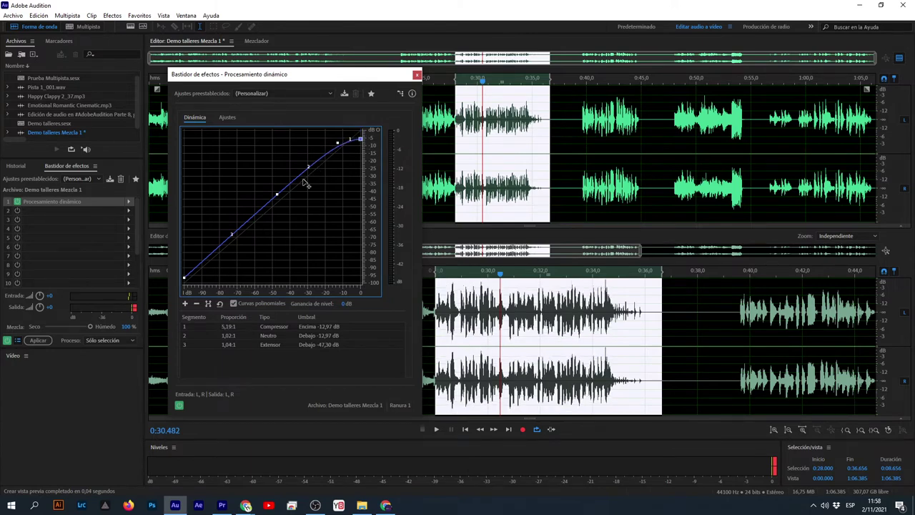
mouse_move(276, 197)
left_click_drag(183, 281, 187, 266)
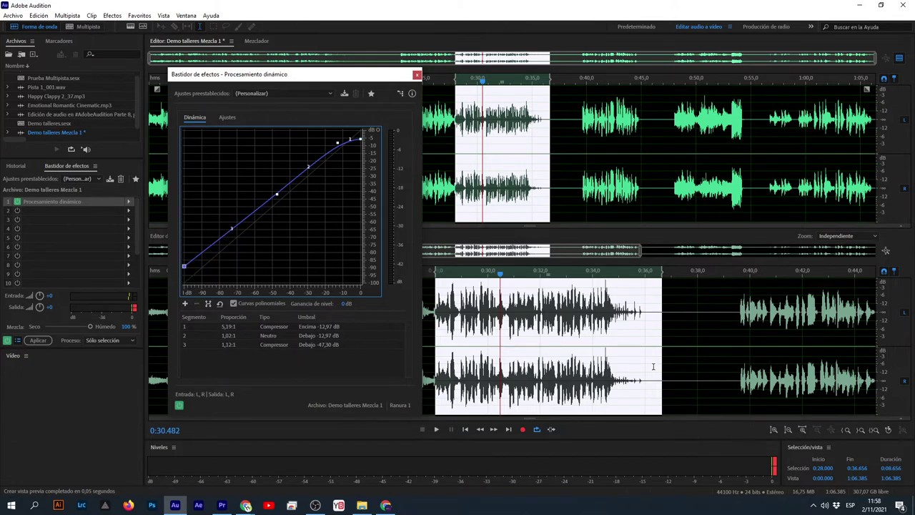
scroll(499, 314, "up", 3)
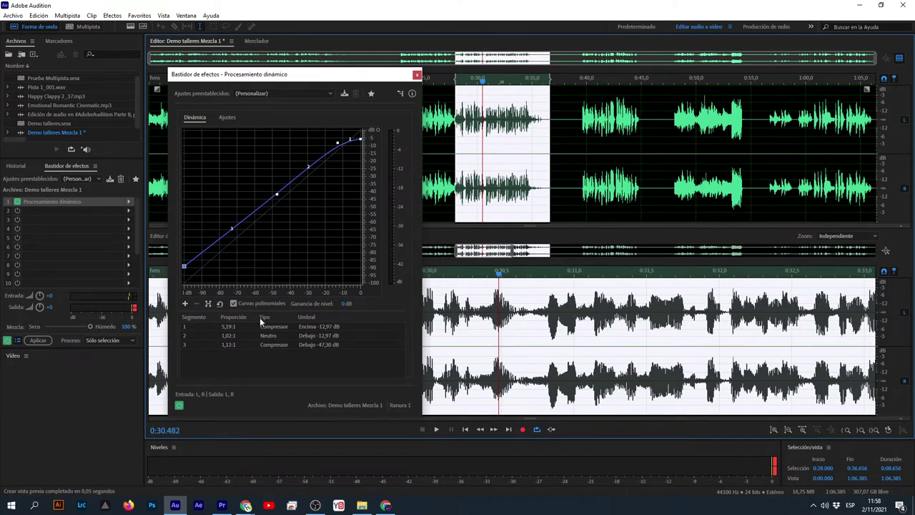
Try the curve's start point at about -56 dB, move the middle point to about -57.3 to -35 dB, and lower the start to about -72 dB.
left_click(184, 267)
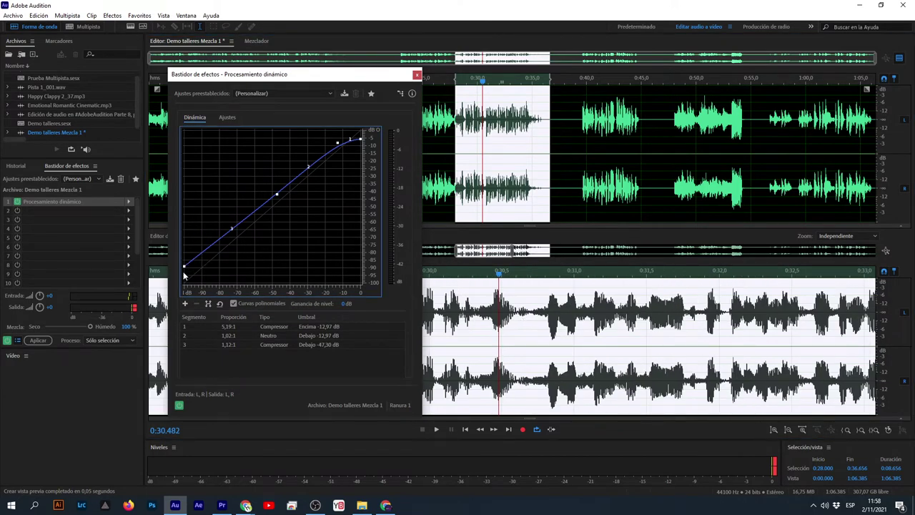
left_click_drag(183, 269, 192, 217)
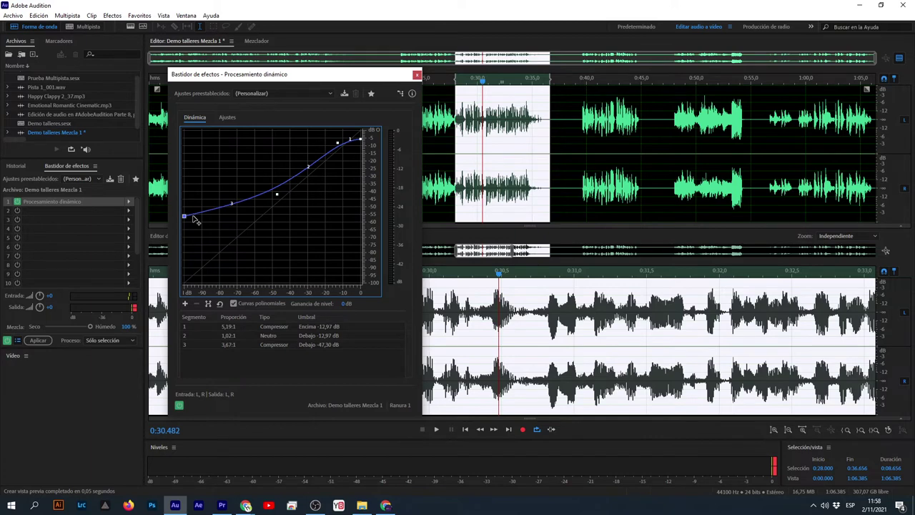
left_click_drag(277, 195, 259, 185)
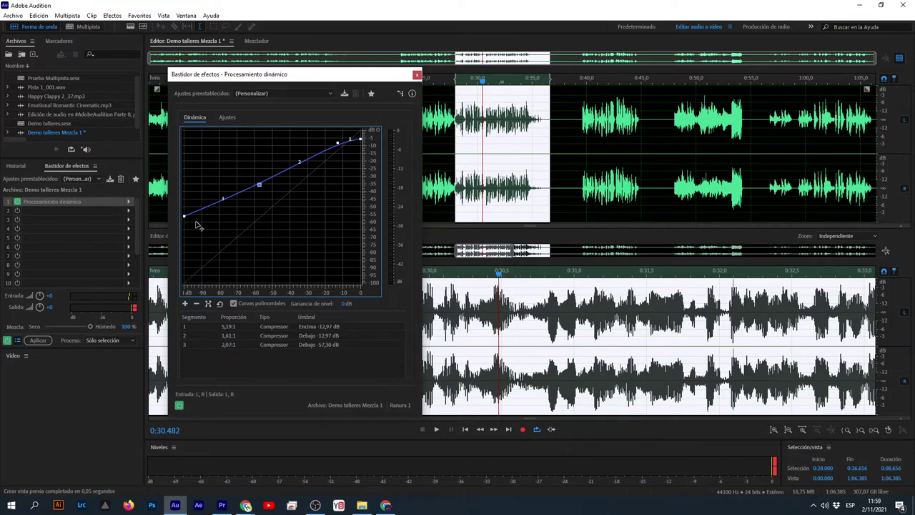
left_click_drag(183, 215, 193, 248)
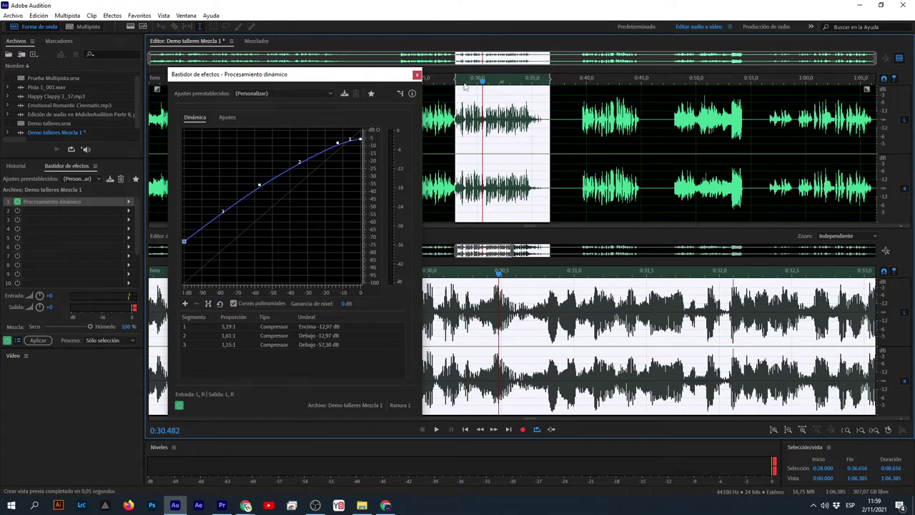
Play the selection from about 0:28.229 while lowering the curve's start point to about -85 dB and the middle point to about -56.2 to -42 dB.
scroll(556, 315, "down", 5)
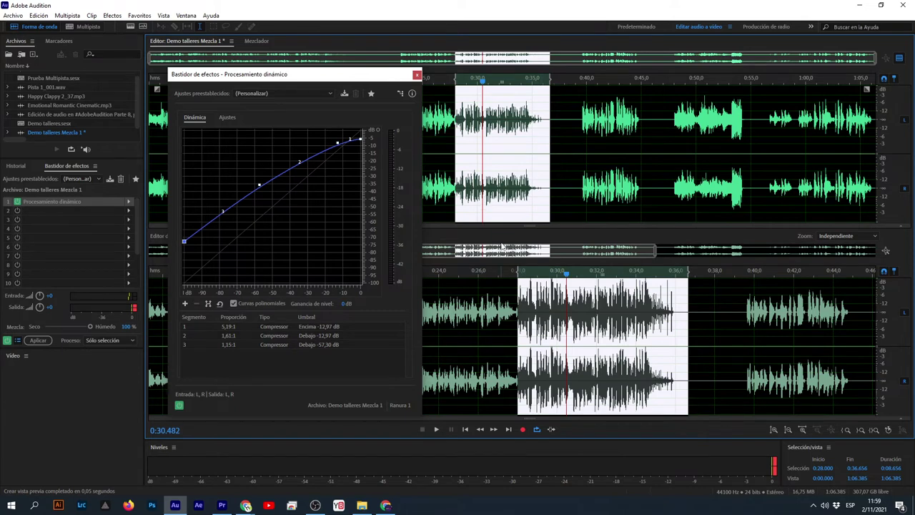
left_click(523, 277)
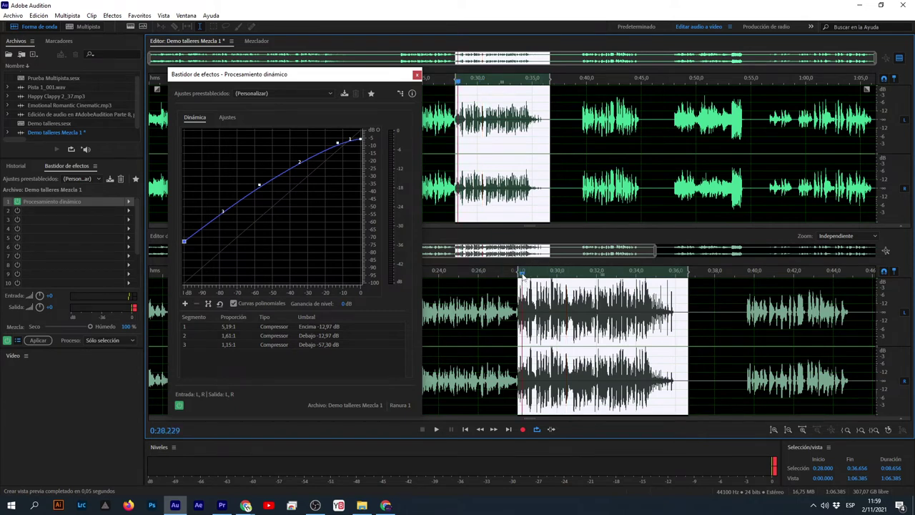
key("space")
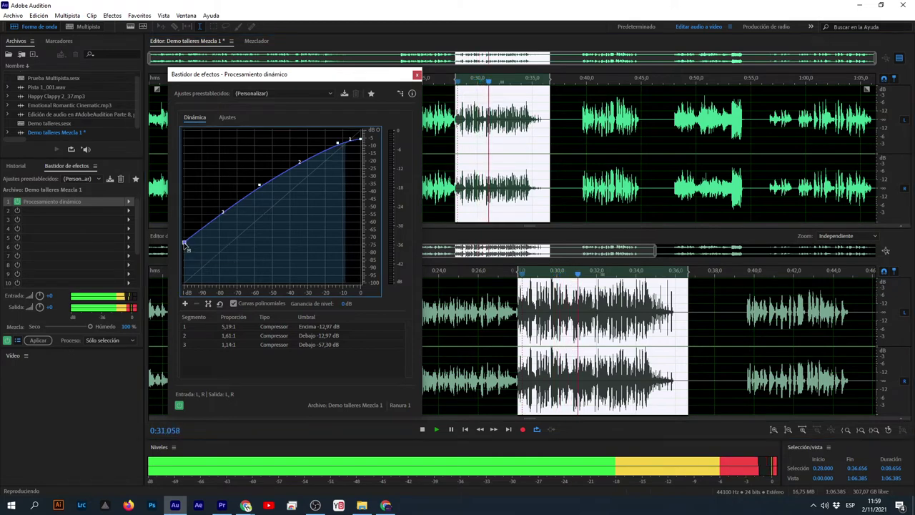
left_click_drag(214, 244, 261, 195)
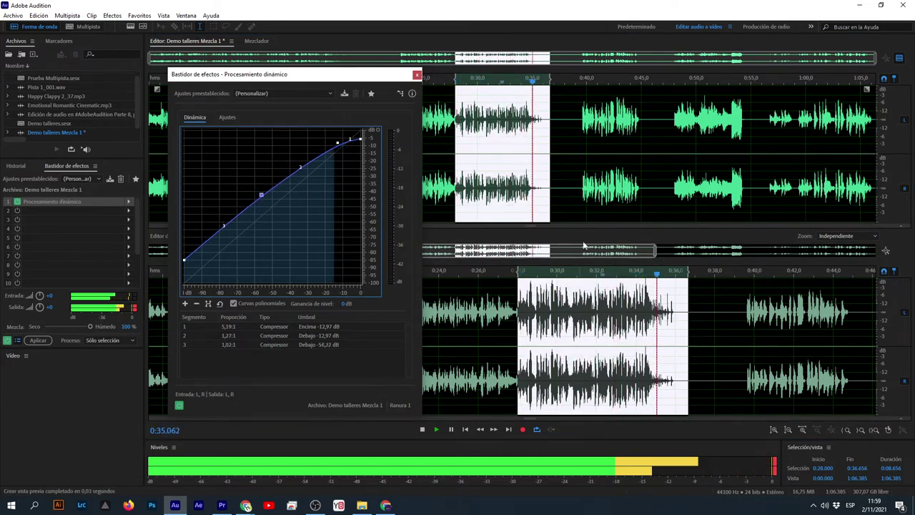
Lower the curve's end point to about -8 dB, set the upper point to about -13.2 to -9.7 dB, and play from about 0:29.
key("space")
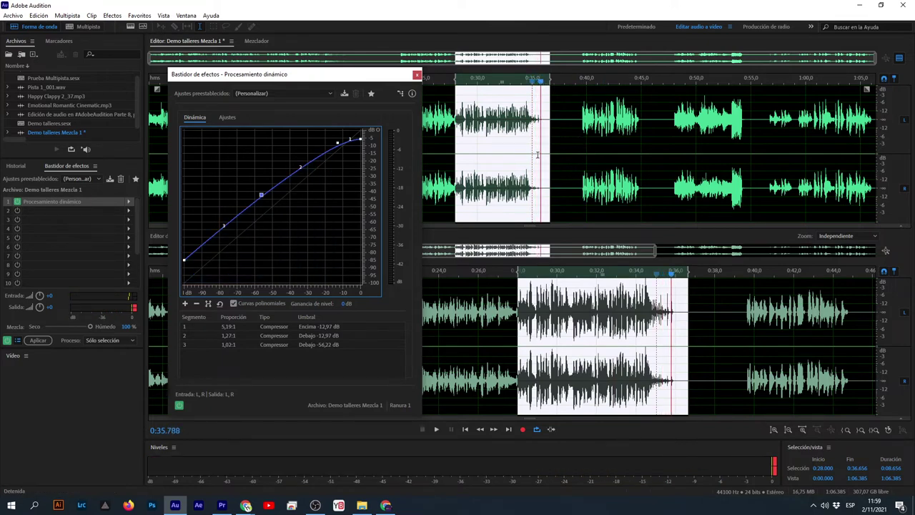
left_click_drag(360, 139, 339, 147)
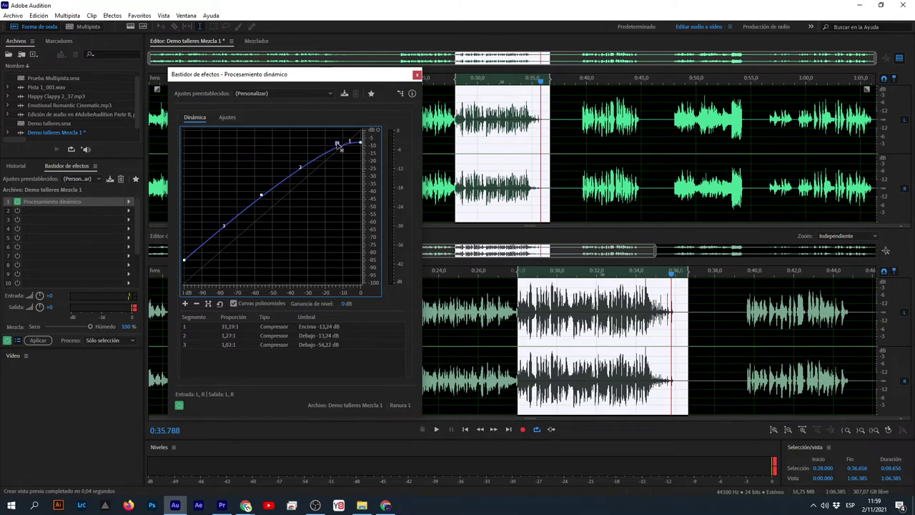
mouse_move(339, 147)
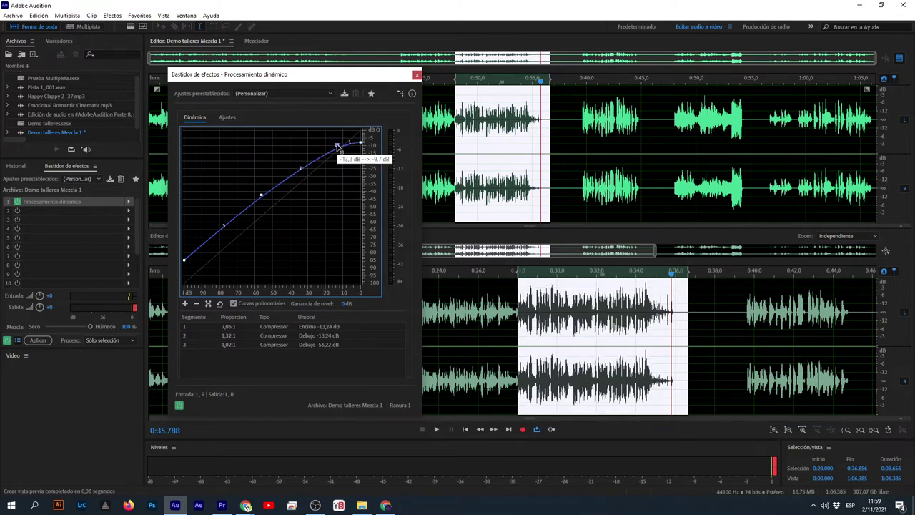
key("space")
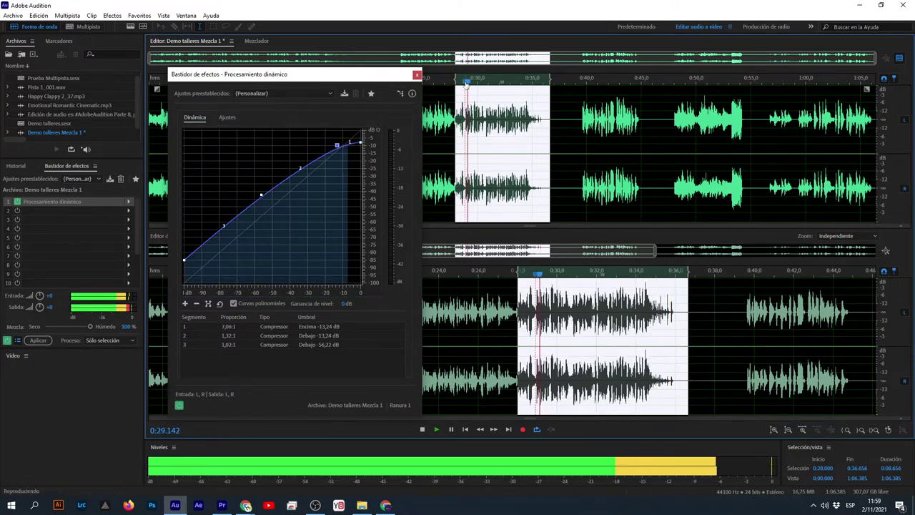
key("space")
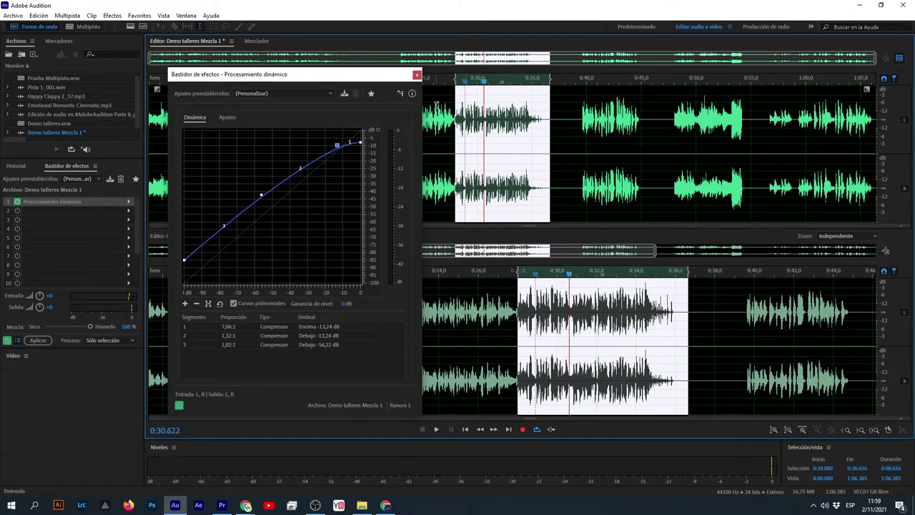
Close the dynamics settings, clear the time selection, and show the full length of the processed preview waveform.
left_click(417, 76)
left_click(519, 171)
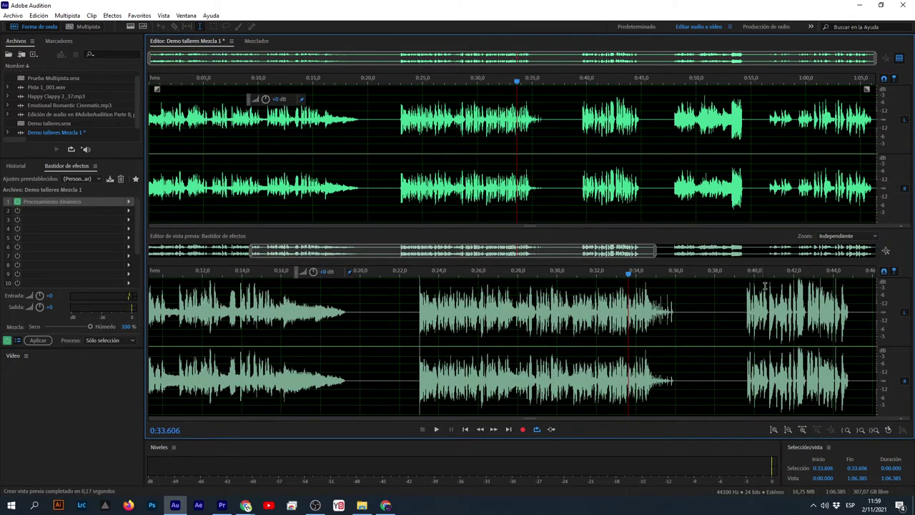
scroll(615, 342, "down", 3)
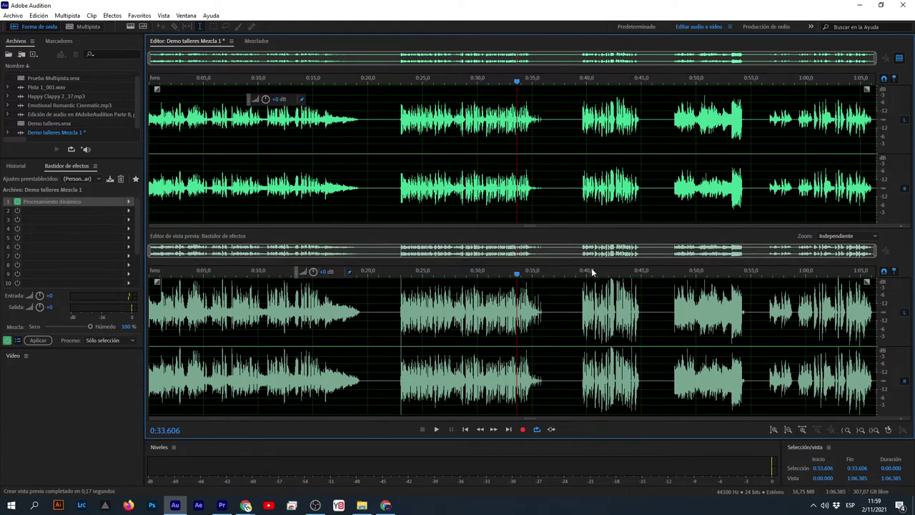
Select the entire mix and enlarge the effects rack to show all 16 slots.
left_click(129, 213)
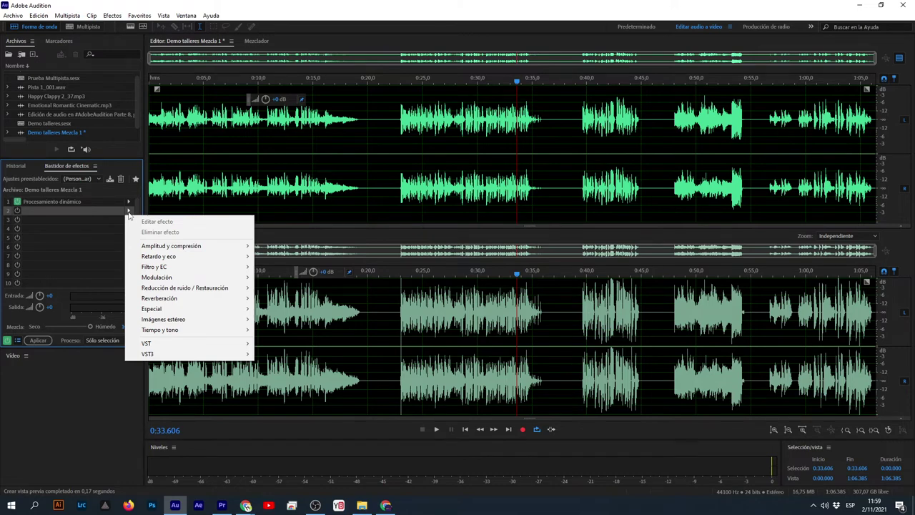
left_click(485, 129)
double_click(485, 128)
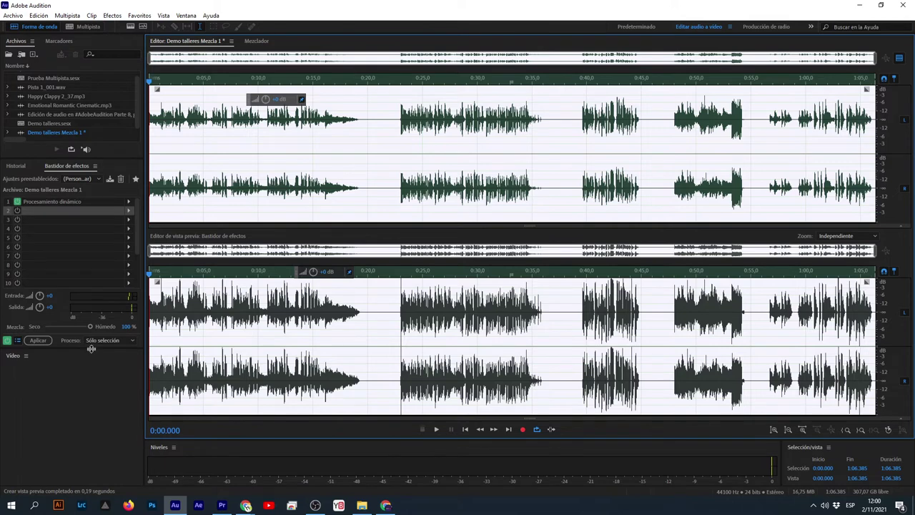
left_click_drag(91, 348, 86, 405)
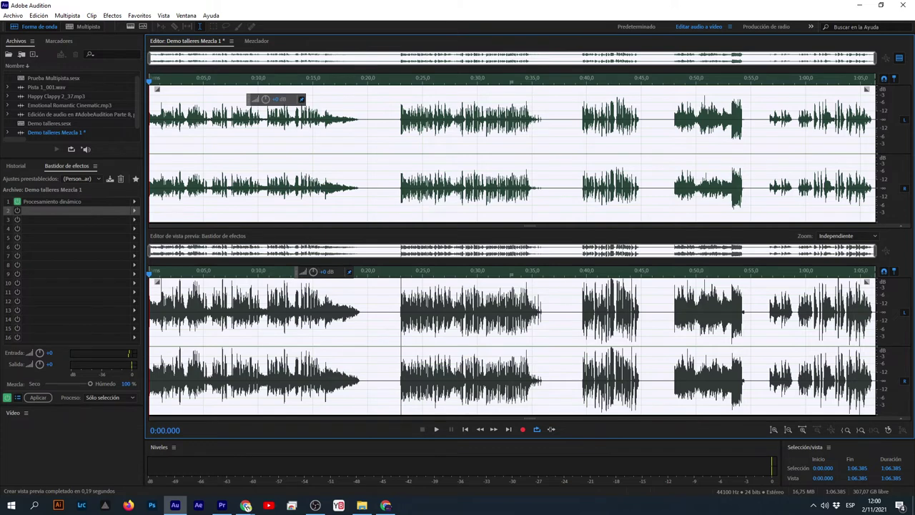
Play the mix from the start and add the VST3 equalizer FabFilter Pro-Q 2 to effects rack slot 2.
key("alt+Tab")
key("alt+Tab")
key("space")
left_click(134, 210)
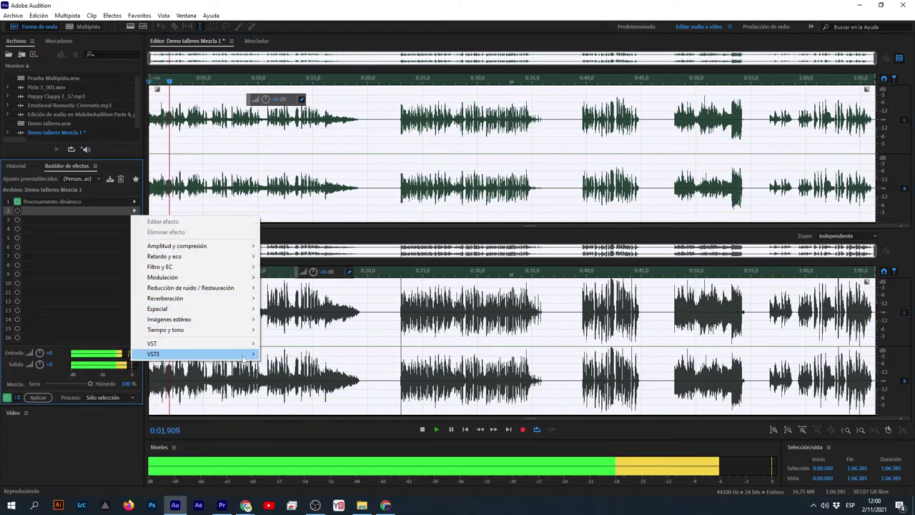
mouse_move(244, 346)
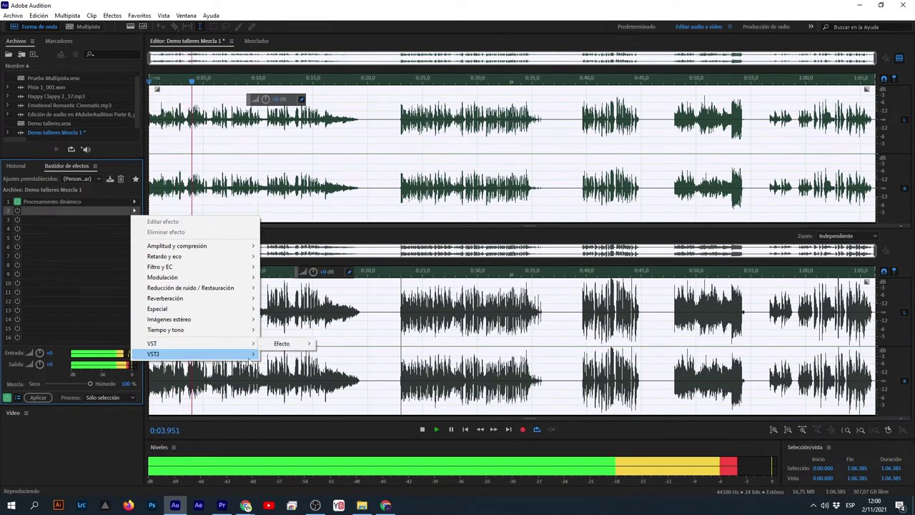
mouse_move(318, 398)
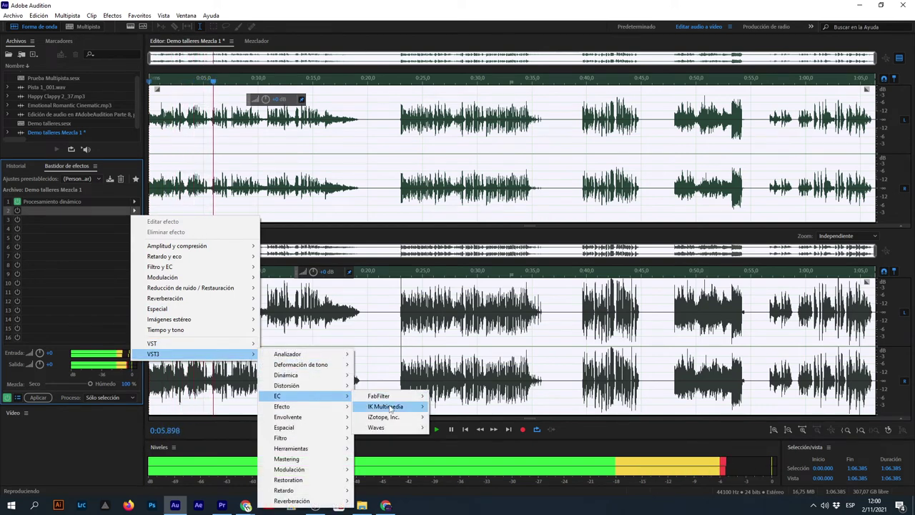
mouse_move(388, 427)
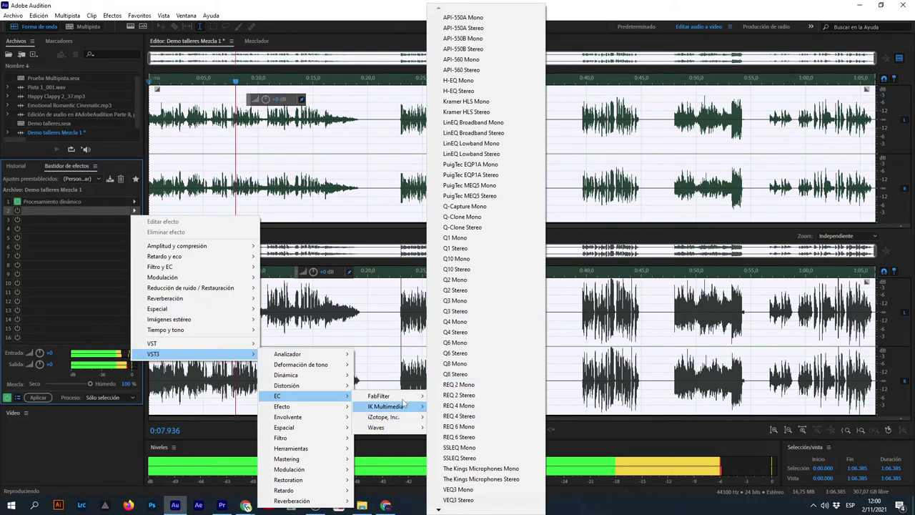
mouse_move(389, 396)
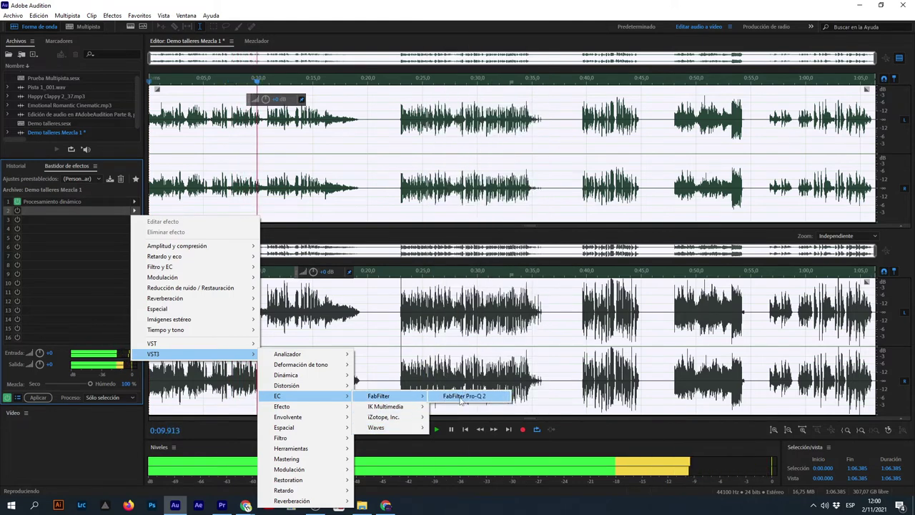
left_click(441, 401)
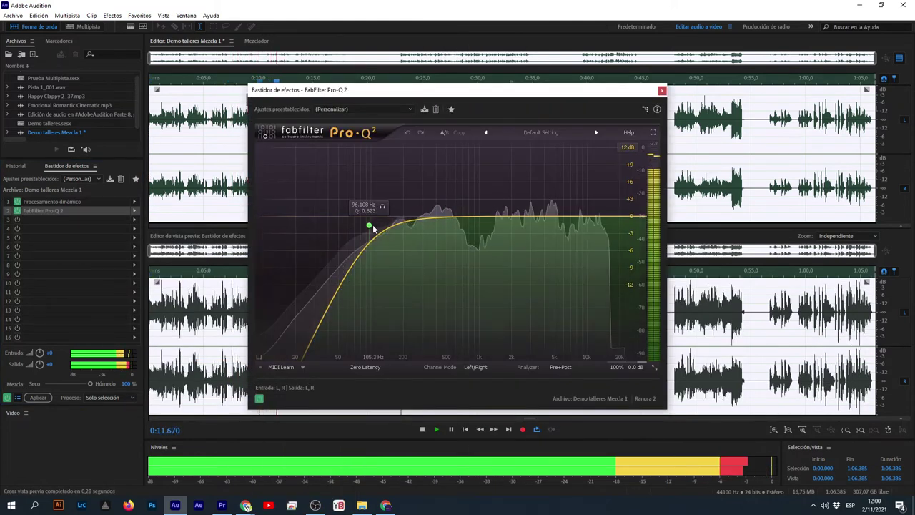
Replace the low-cut band in the equalizer with a bell band at about 89.5 Hz and -3.25 dB.
right_click(369, 225)
left_click(403, 287)
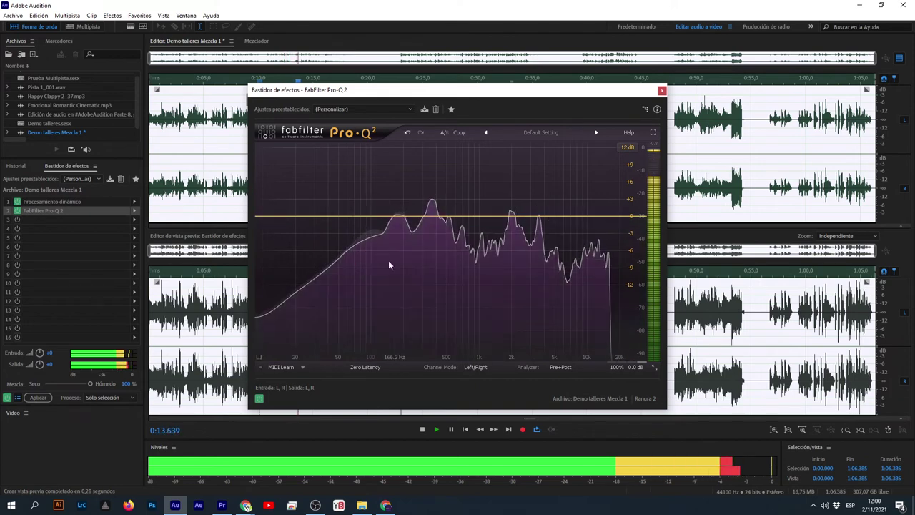
double_click(367, 218)
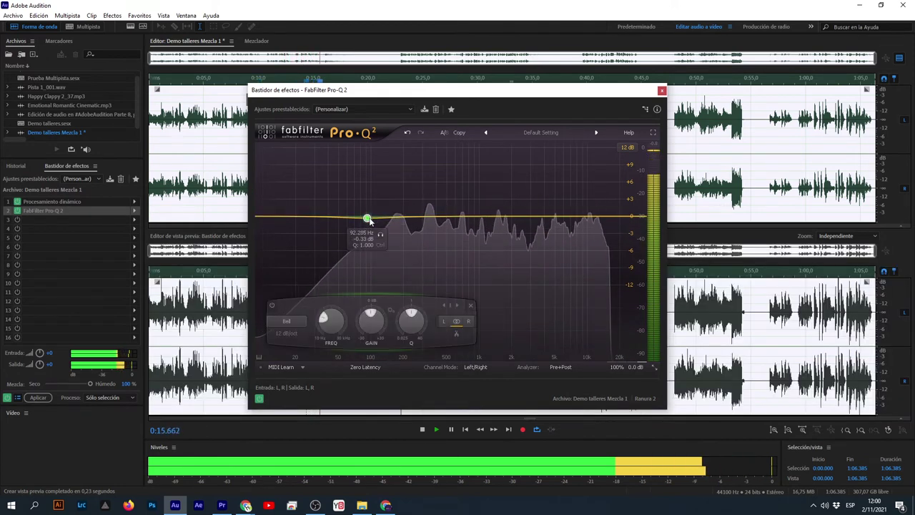
left_click_drag(366, 219, 365, 234)
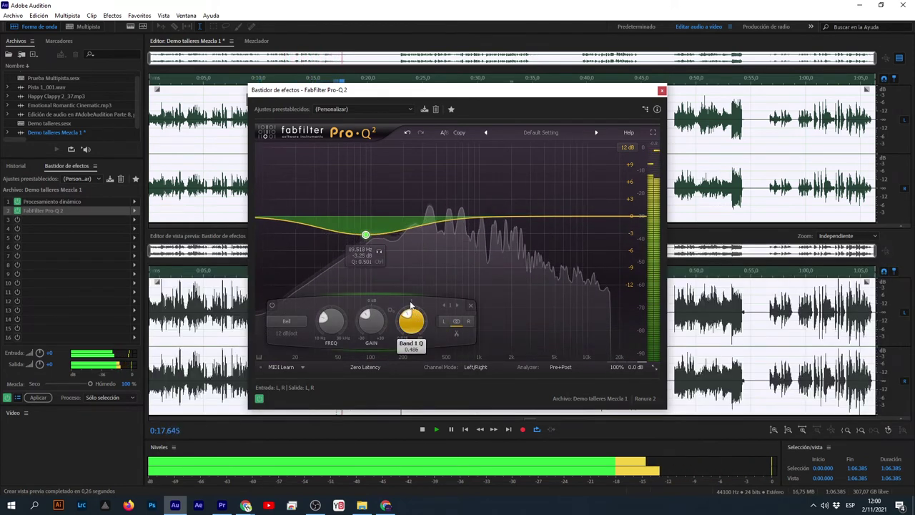
Narrow the bell band to a Q of about 5.75 and audition it in solo while moving it to about 96 Hz.
scroll(418, 319, "up", 8)
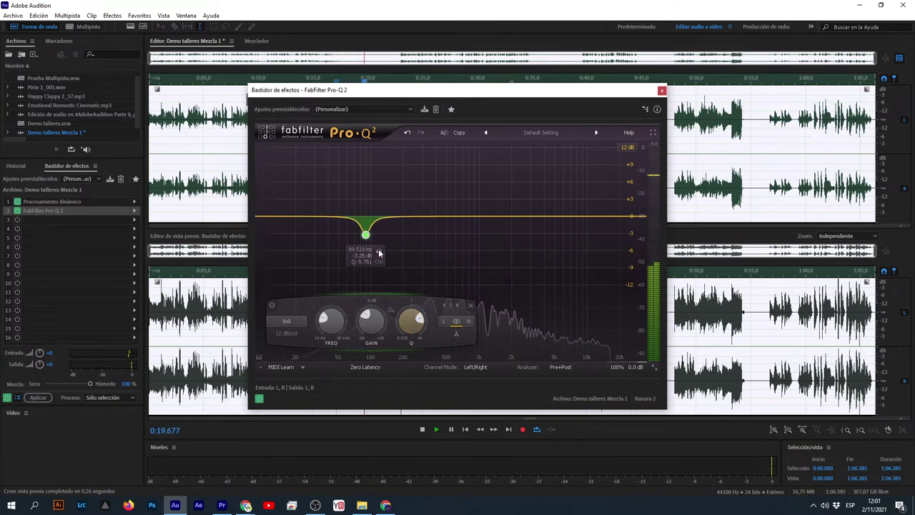
left_click_drag(380, 252, 375, 244)
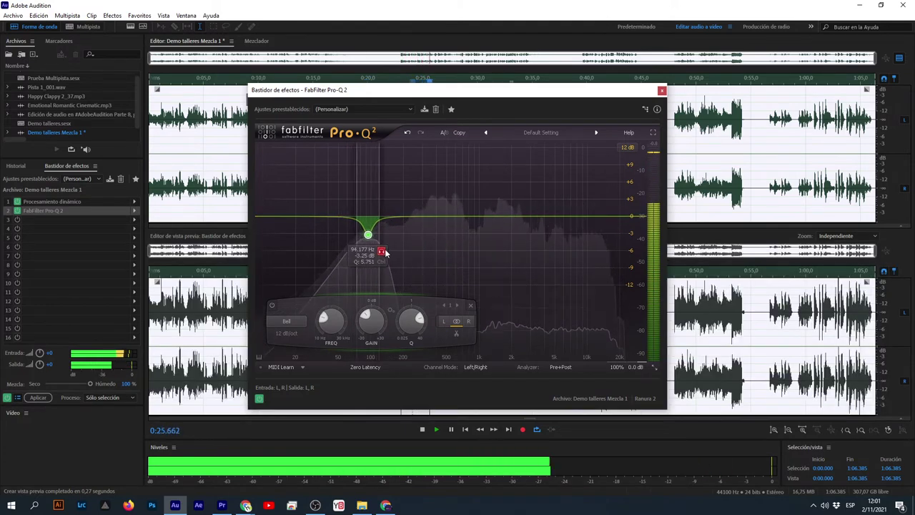
left_click_drag(380, 252, 386, 251)
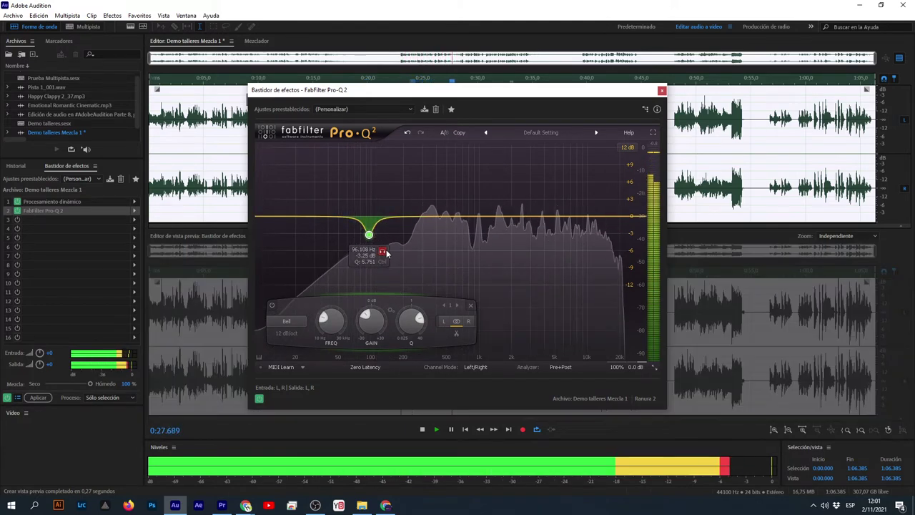
left_click(262, 217)
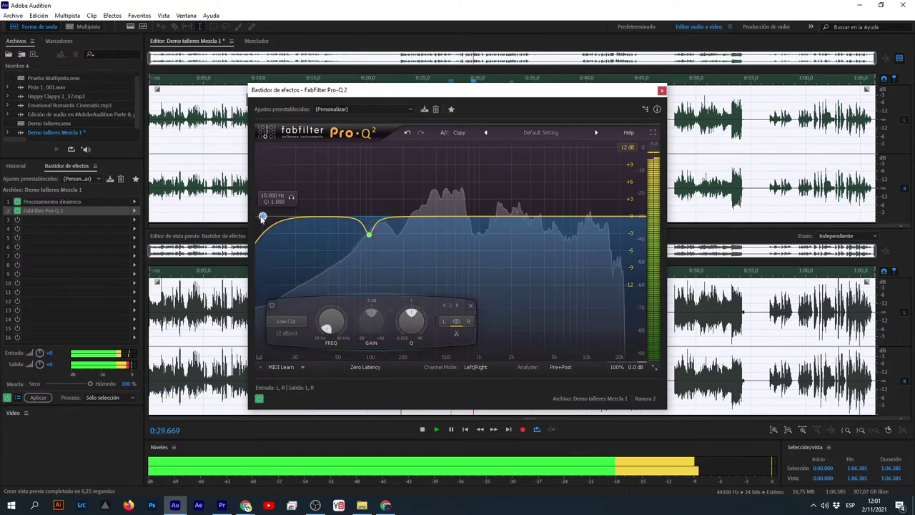
right_click(263, 216)
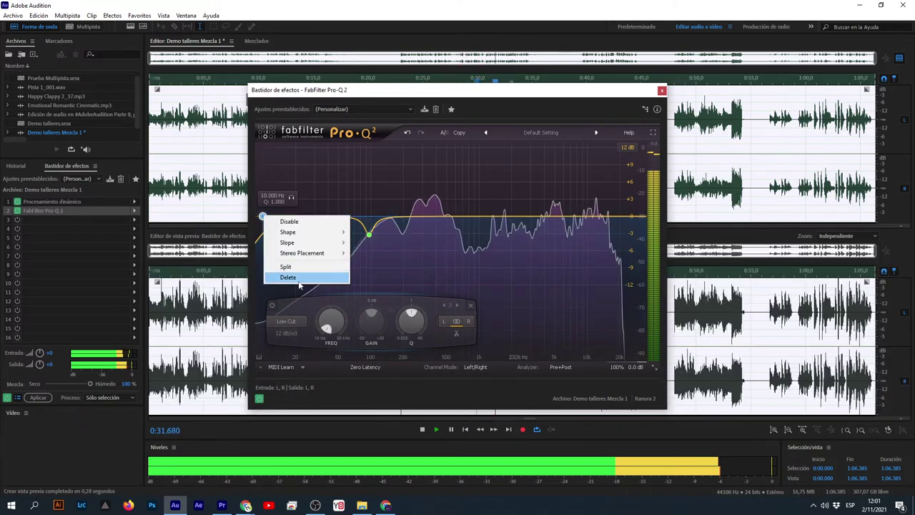
left_click(307, 294)
Audition the bell band in solo while moving it to about 127.7 Hz, and stop playback with the equalizer window moved aside.
left_click_drag(384, 255, 398, 255)
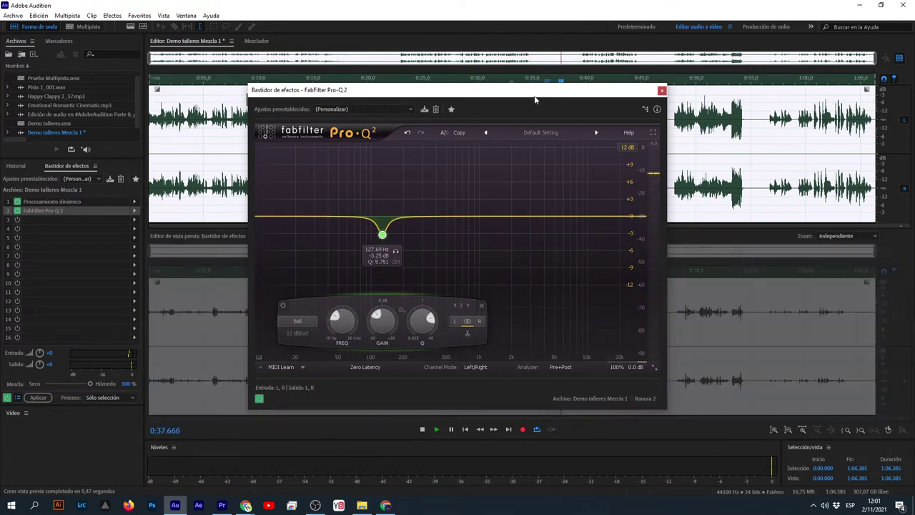
left_click_drag(534, 100, 441, 114)
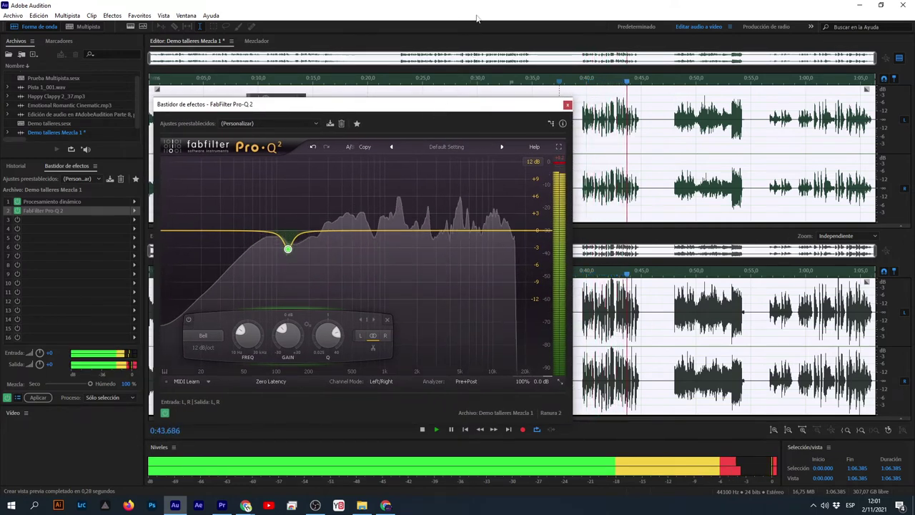
key("space")
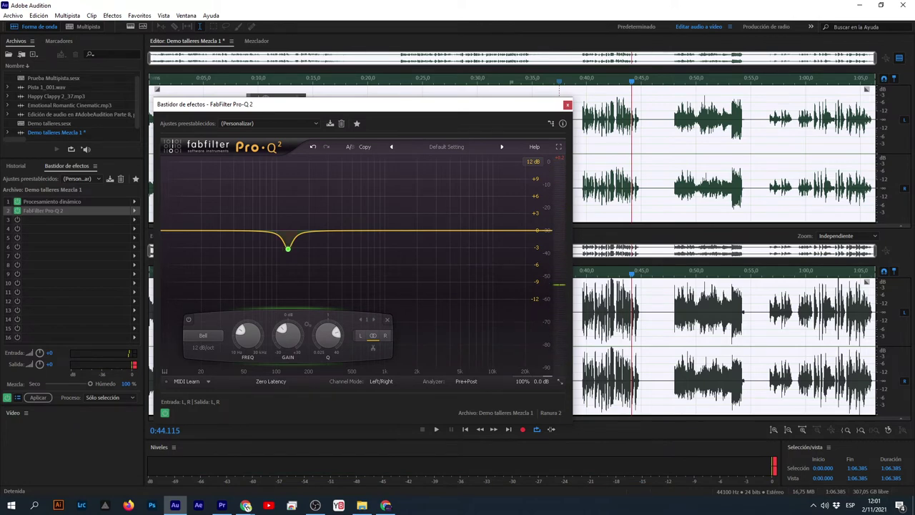
Play the mix from about 0:05.310 and audition the equalizer's bell band in solo.
key("alt+Tab")
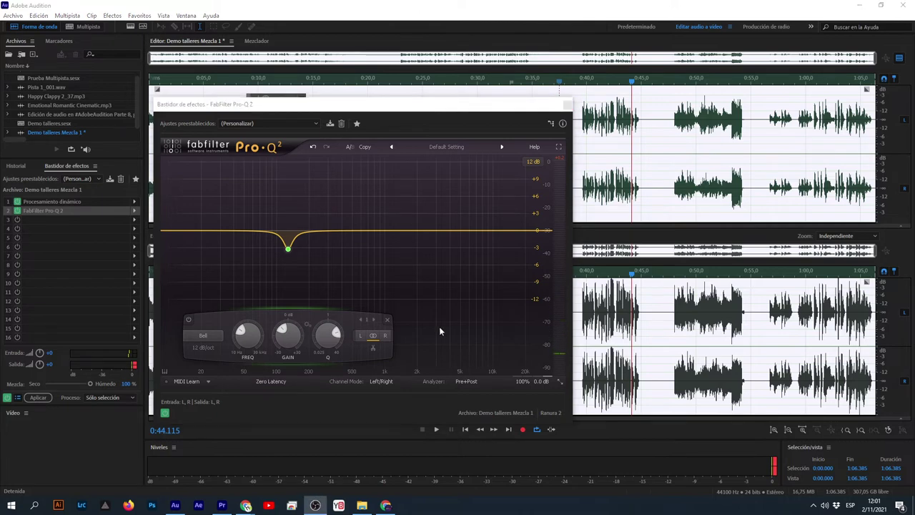
mouse_move(288, 256)
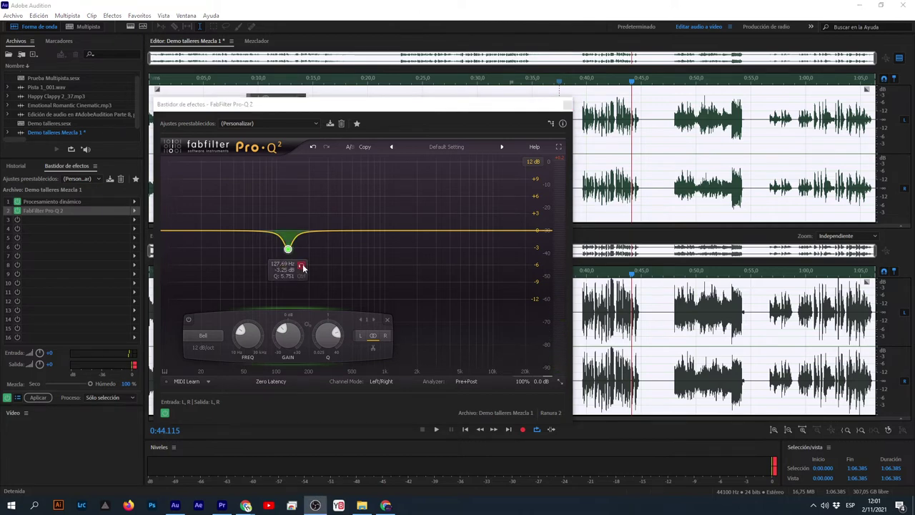
key("alt+Tab")
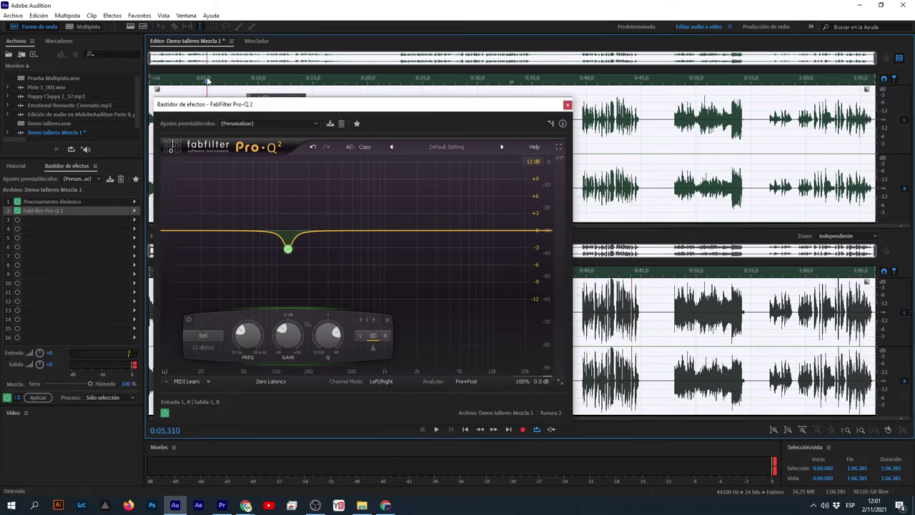
key("space")
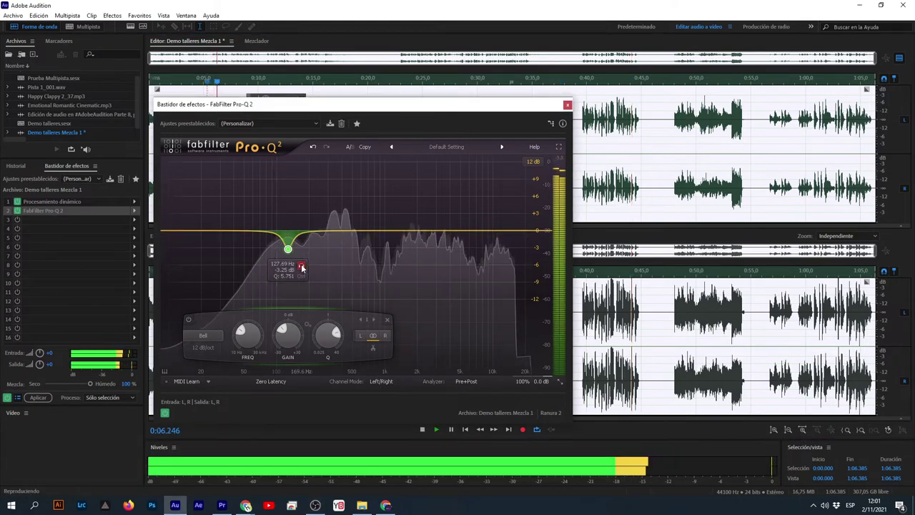
left_click(302, 267)
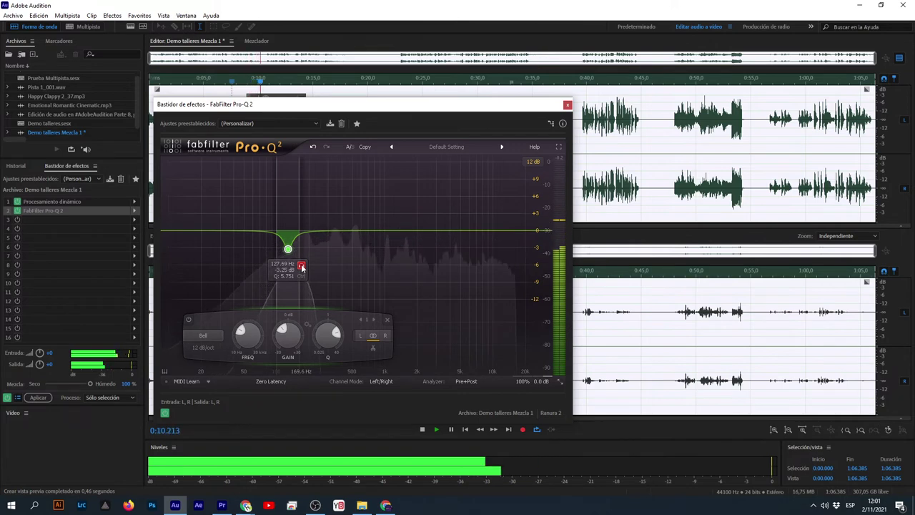
key("space")
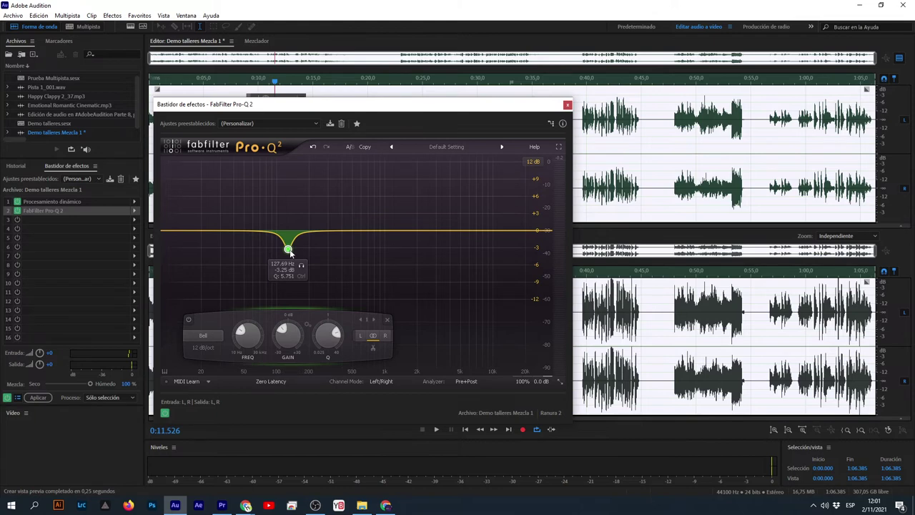
Move the bell band to about 134.3 Hz and -3.08 dB, and resume playing the mix.
mouse_move(291, 252)
left_mouse_down()
mouse_move(294, 240)
mouse_move(294, 252)
left_mouse_up()
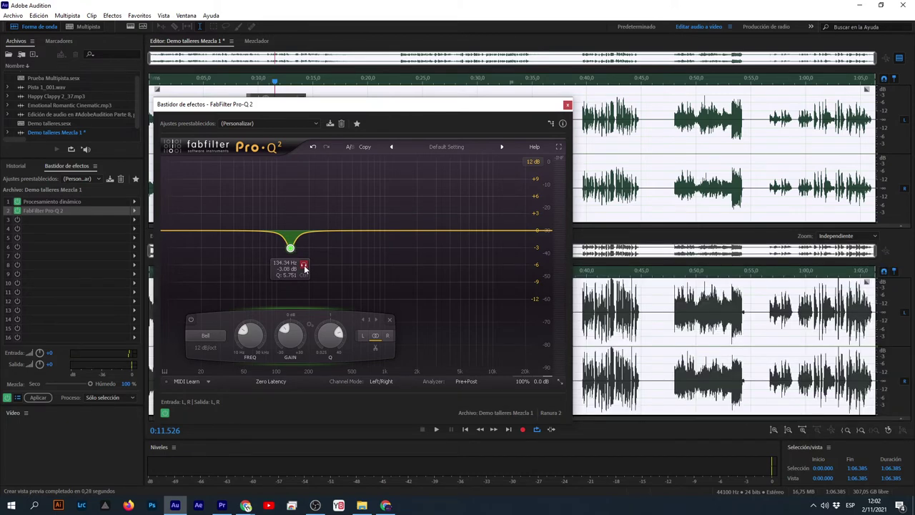
key("space")
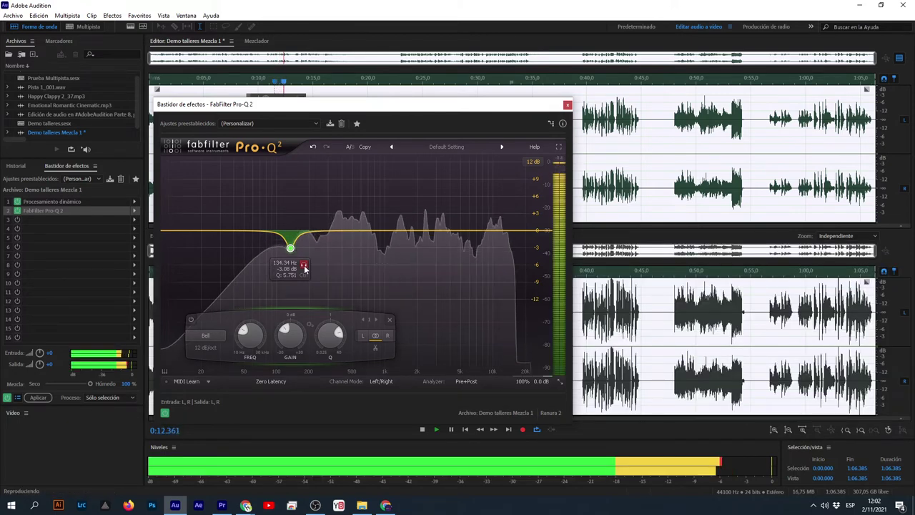
Audition the bell band in solo, stop playback, set the band to about 131.6 Hz and -1.92 dB, and move the equalizer window off the upper waveform.
left_click_drag(304, 268, 300, 269)
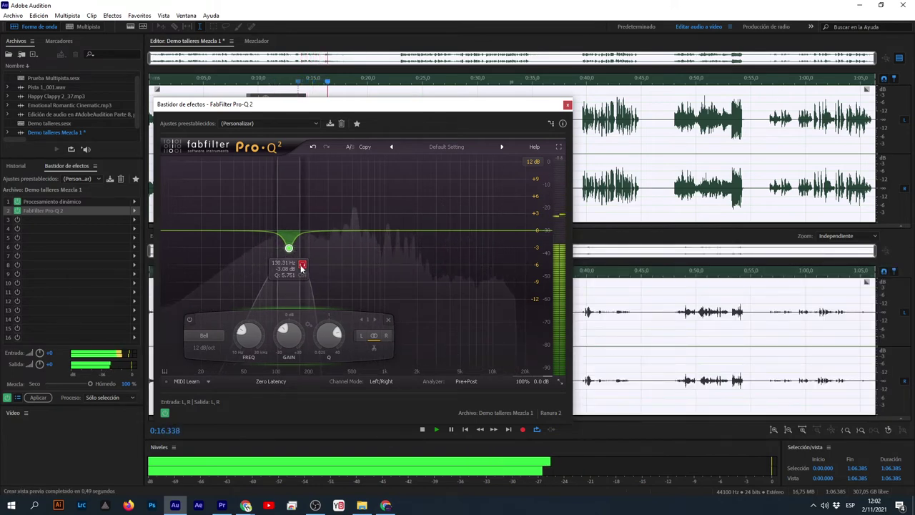
key("space")
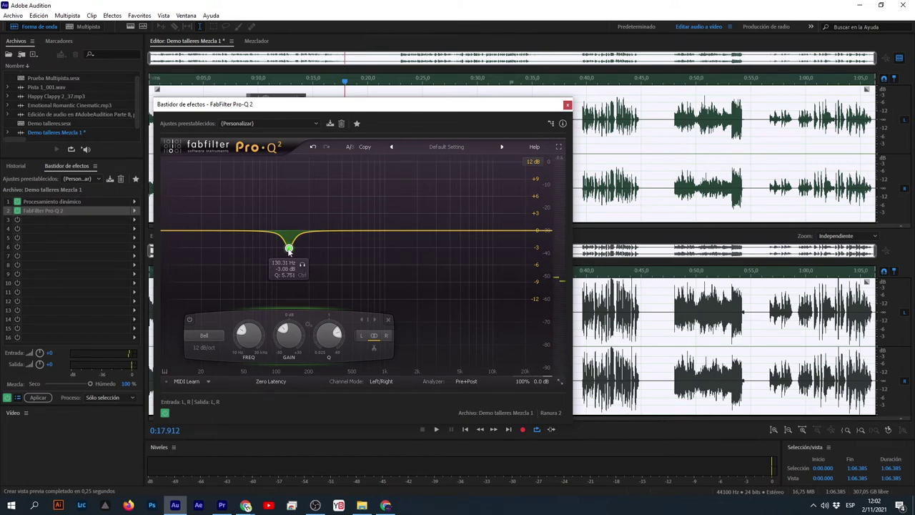
left_click_drag(288, 248, 290, 242)
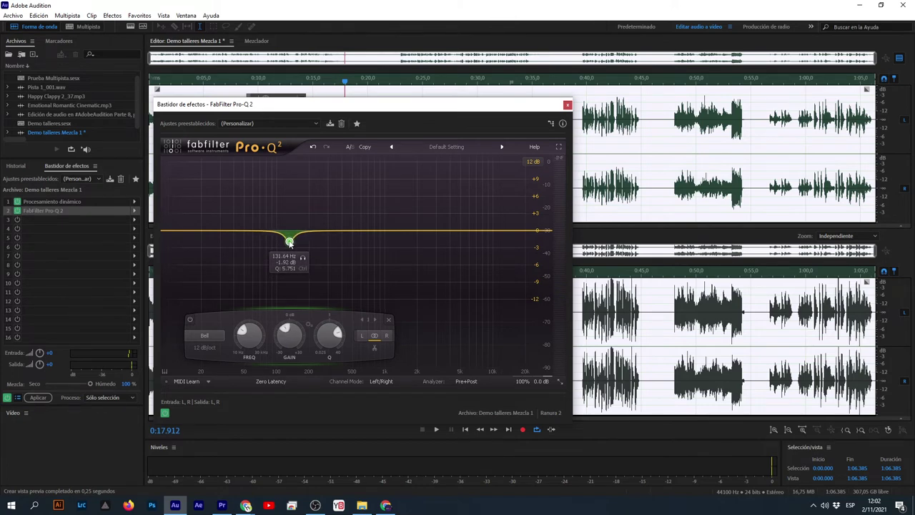
left_click_drag(477, 107, 486, 188)
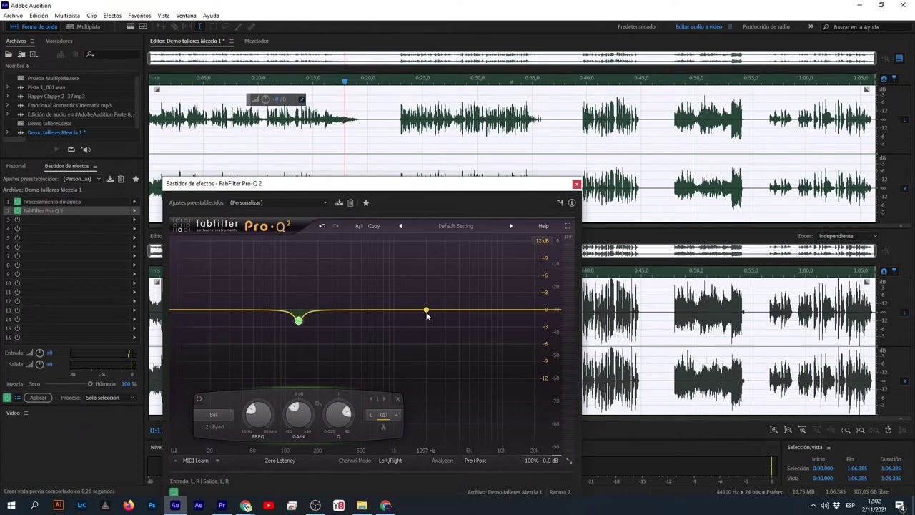
Play the mix from about 0:39.178 and skip ahead to about 0:48 while watching the equalizer's spectrum.
left_click(396, 131)
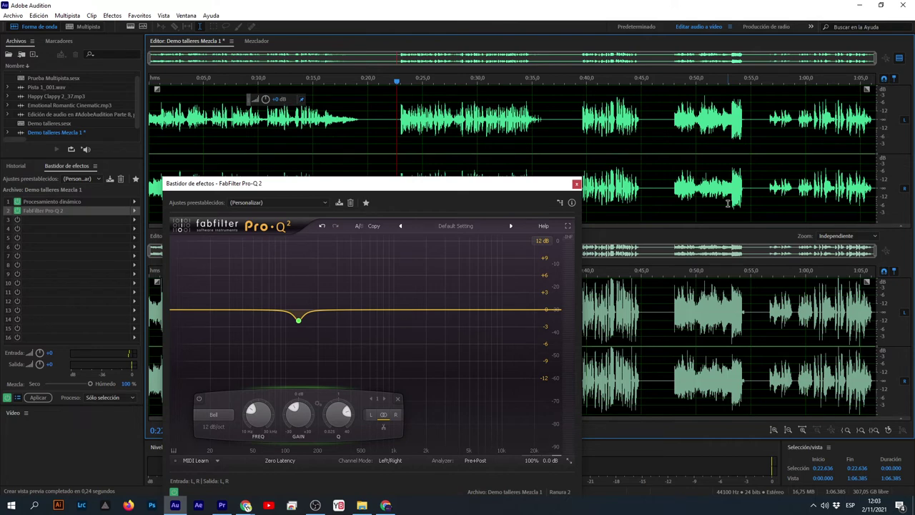
left_click(578, 83)
key("space")
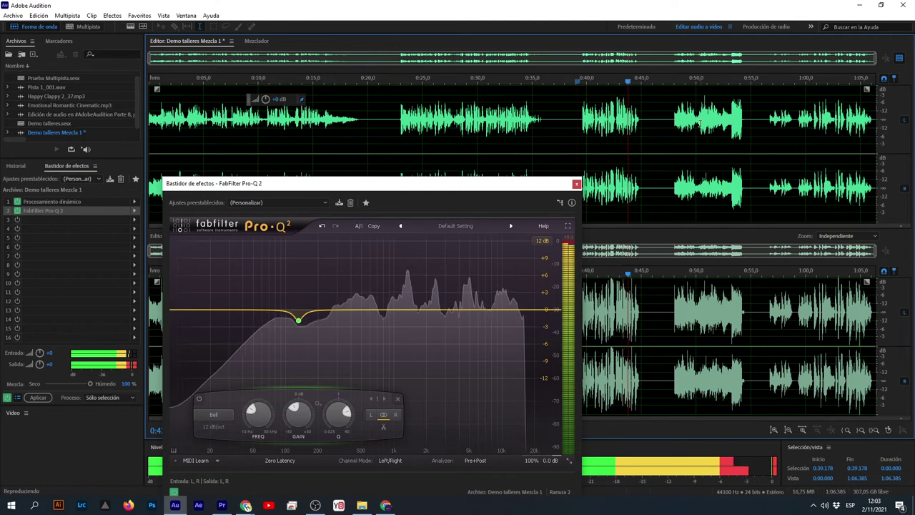
left_click(673, 83)
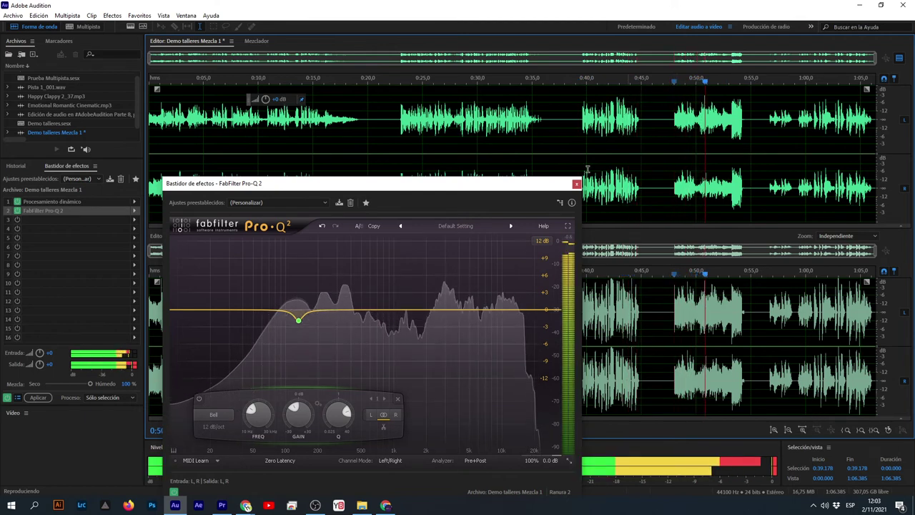
left_click(506, 304)
left_click_drag(506, 304, 508, 309)
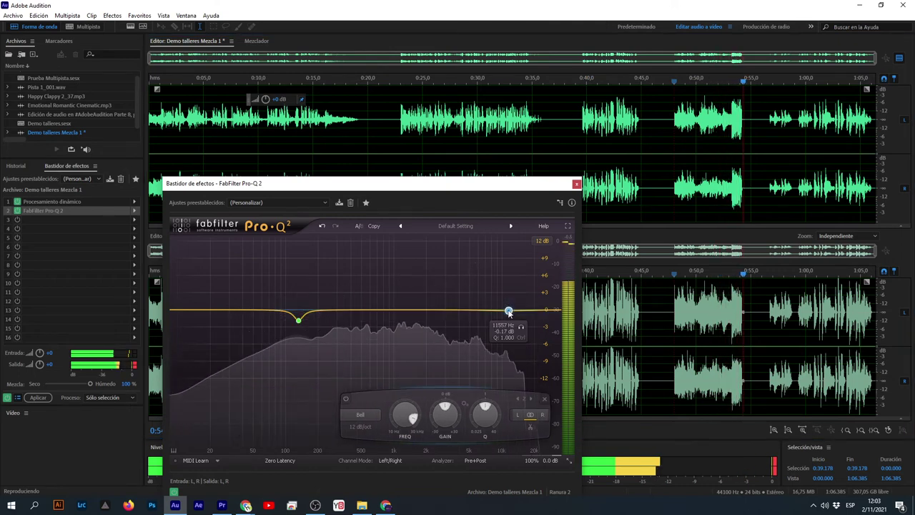
right_click(508, 309)
left_click(532, 372)
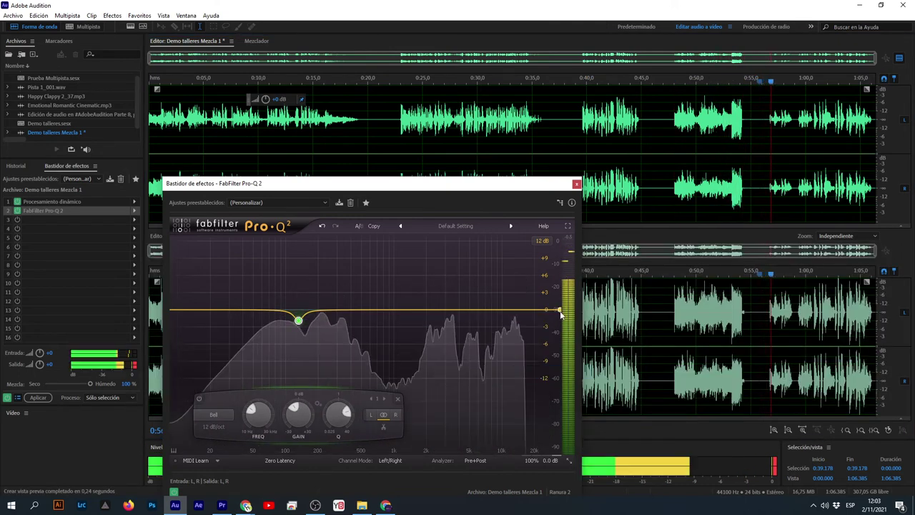
Add a High Cut band at about 21463 Hz with a Q of about 1.3.
left_click(554, 309)
mouse_move(553, 310)
left_mouse_down()
mouse_move(529, 157)
mouse_move(497, 128)
mouse_move(521, 163)
mouse_move(527, 361)
mouse_move(536, 142)
mouse_move(540, 301)
left_mouse_up()
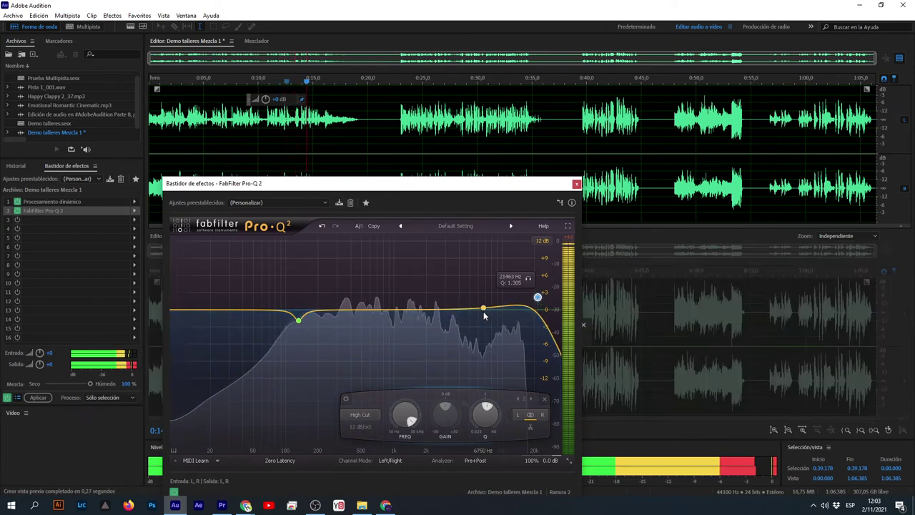
Add a bell band at -1.75 dB in the highs, narrow it to Q 7.797, and audition it in solo while moving it to about 7624 Hz.
left_click_drag(482, 307, 483, 320)
scroll(493, 422, "up", 5)
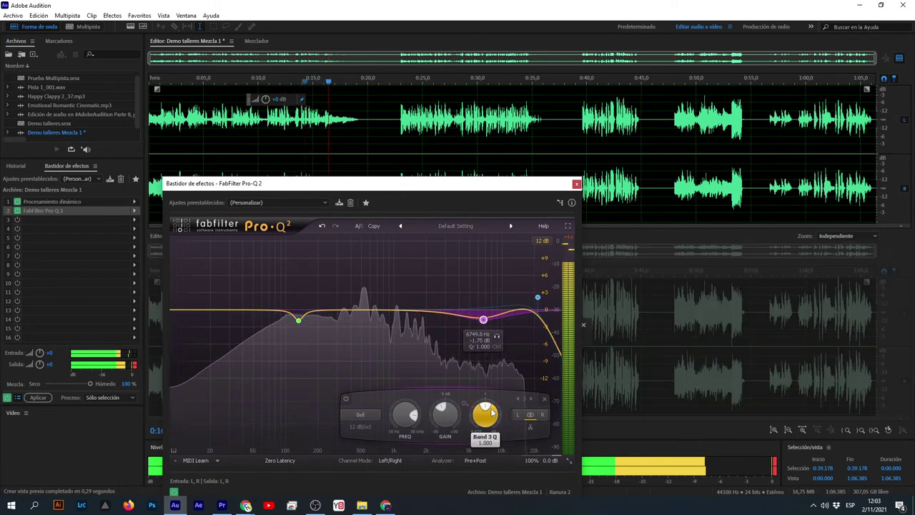
scroll(493, 422, "up", 1)
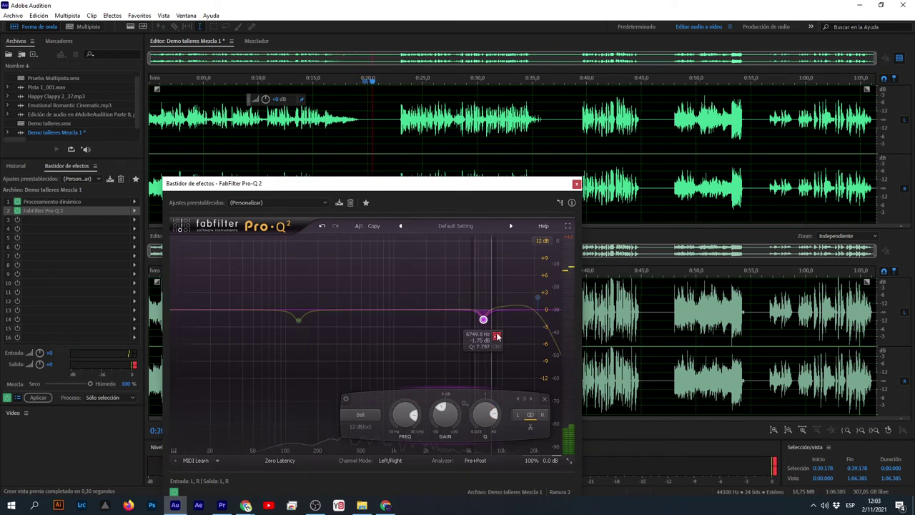
left_click_drag(500, 336, 504, 336)
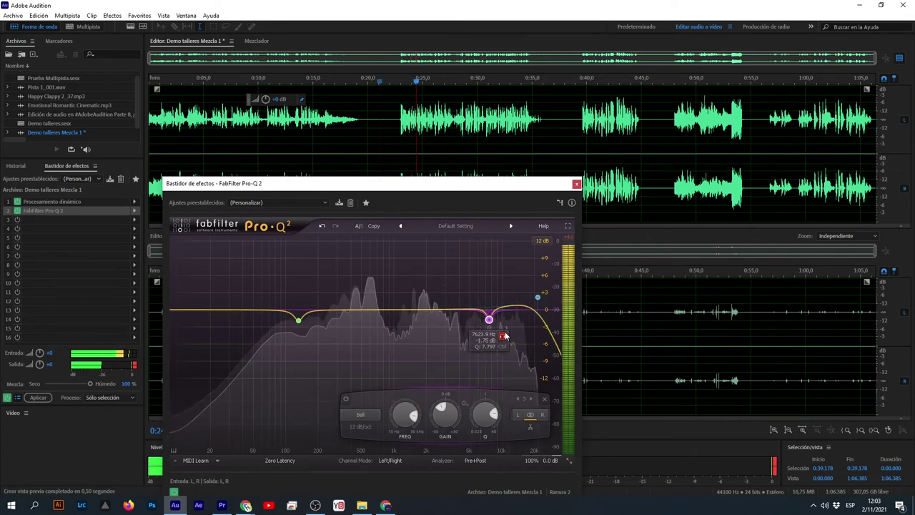
Raise the High Cut band's Q to about 18, move the high bell to about 7940 Hz and -3.63 dB, and stop playback.
left_click_drag(493, 322, 544, 166)
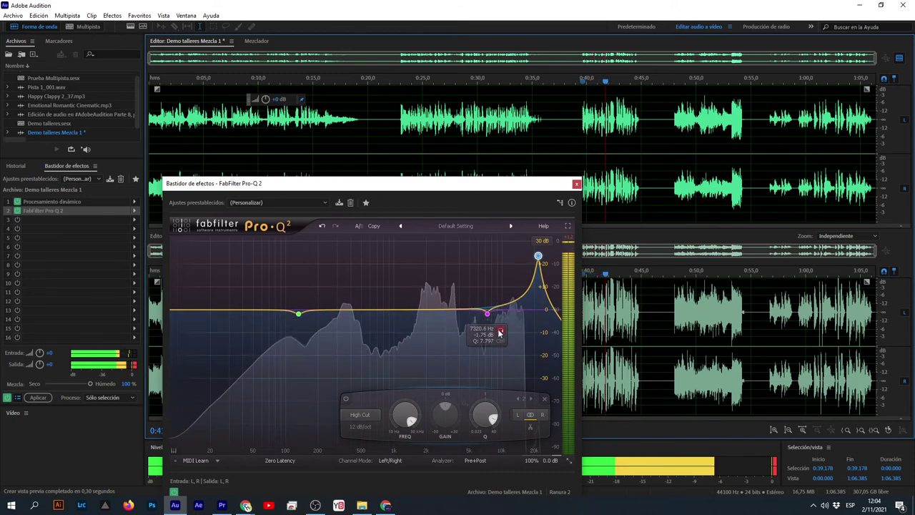
left_click_drag(500, 331, 492, 324)
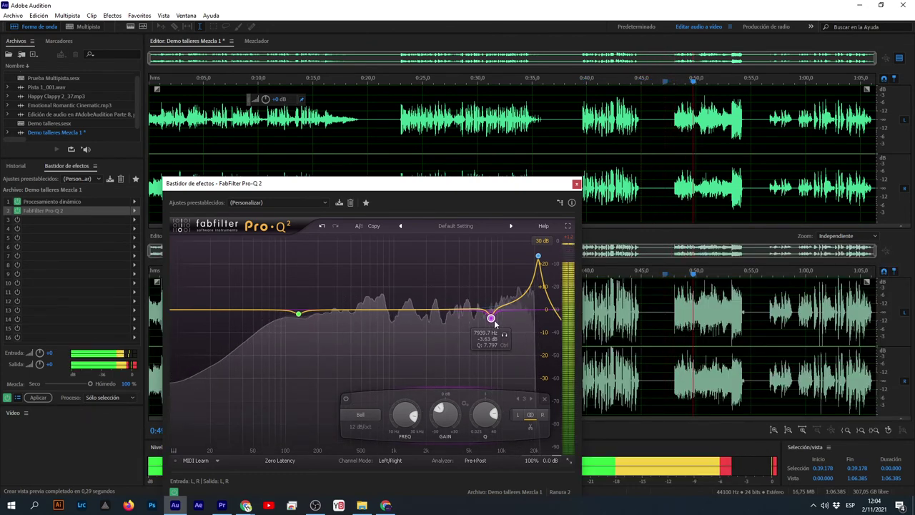
left_click_drag(504, 334, 504, 334)
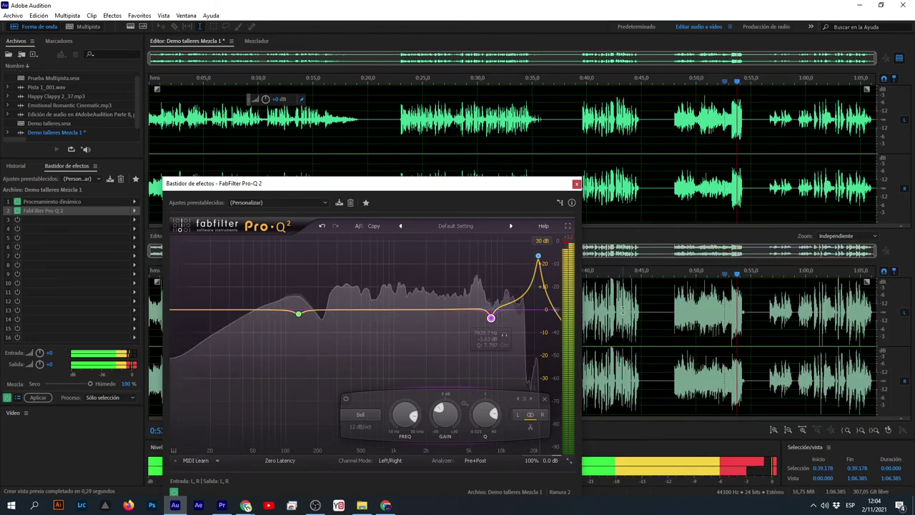
key("space")
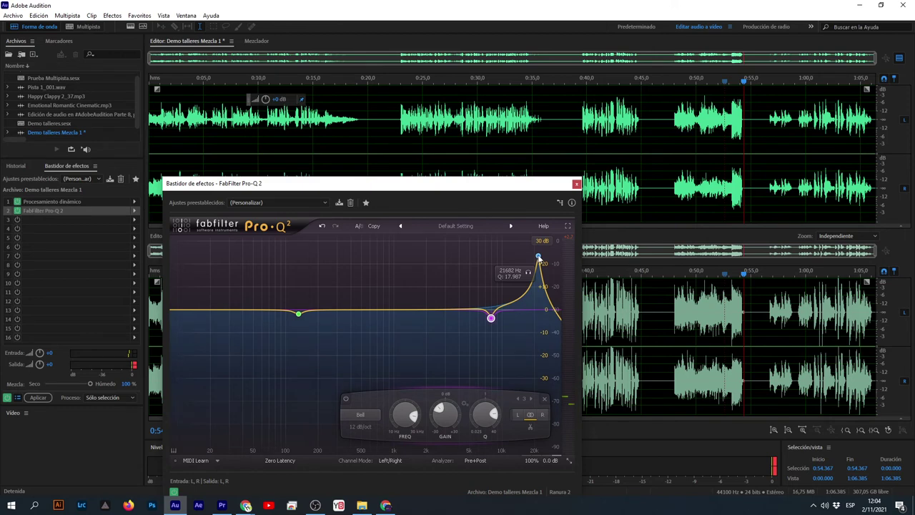
Lower the High Cut band's resonant peak to between +10 and +20 dB and close the equalizer window.
left_click(538, 257)
left_click_drag(538, 257, 539, 279)
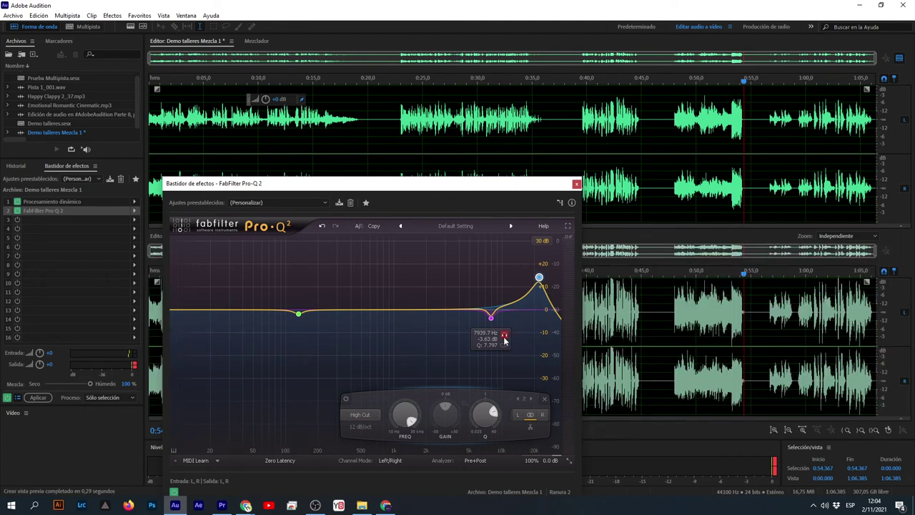
left_click(576, 184)
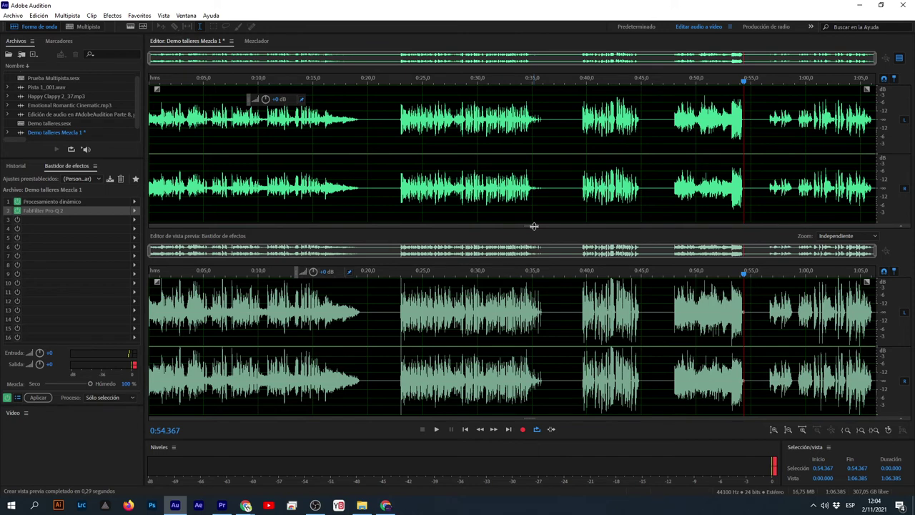
Lower the quietest-level point of the Procesamiento dinámico curve so segment 3 expands at 1,07:1, and close the effect.
left_click(41, 208)
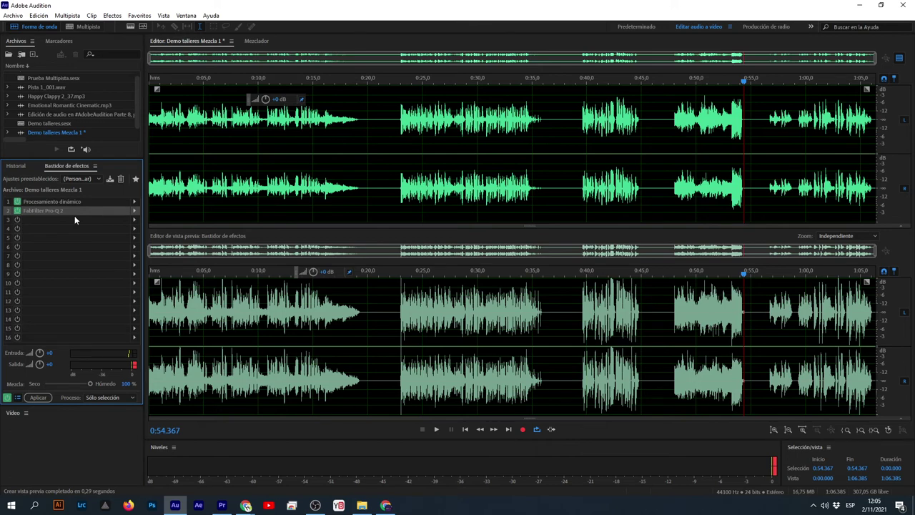
double_click(73, 202)
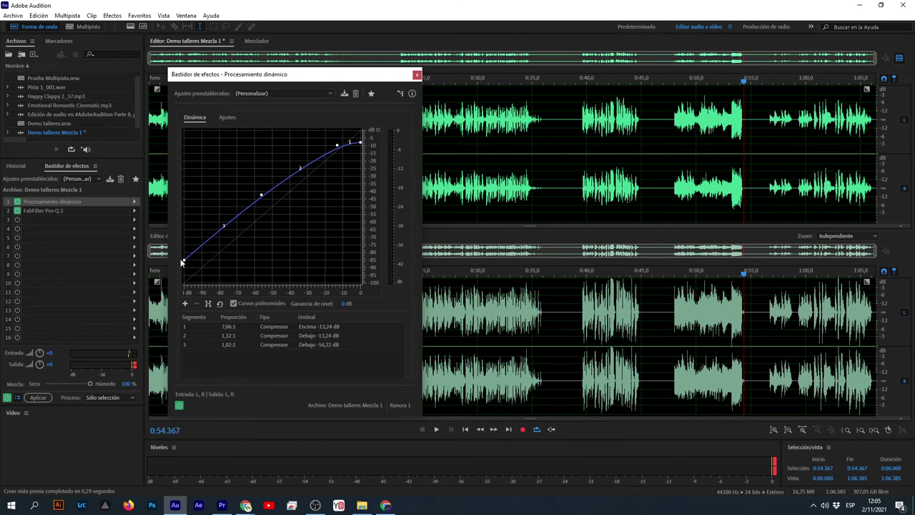
left_click_drag(183, 261, 185, 267)
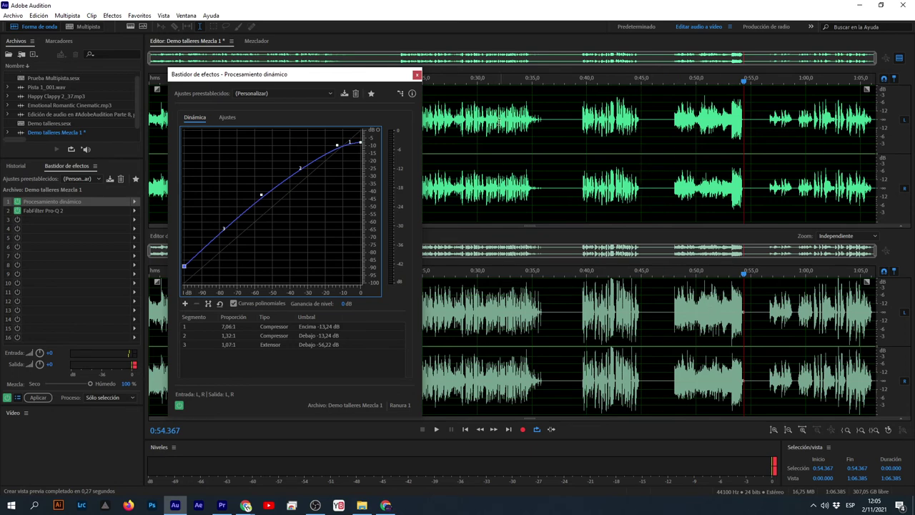
left_click(418, 76)
Review the FabFilter Pro-Q 2 equalizer curve and close its window.
double_click(60, 210)
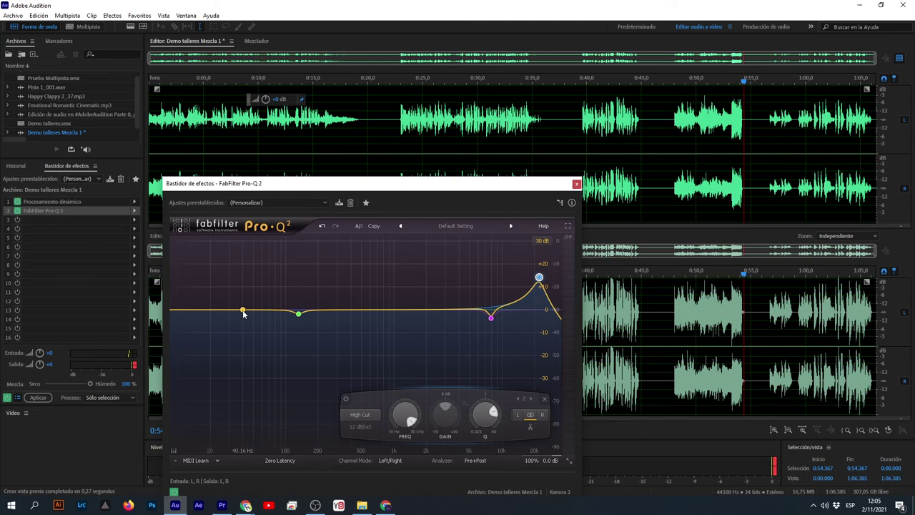
left_click(576, 184)
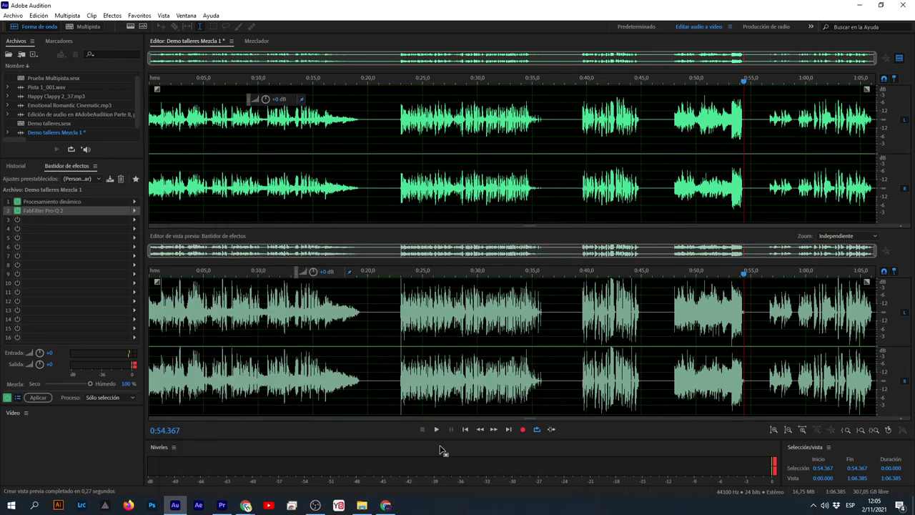
left_click(246, 504)
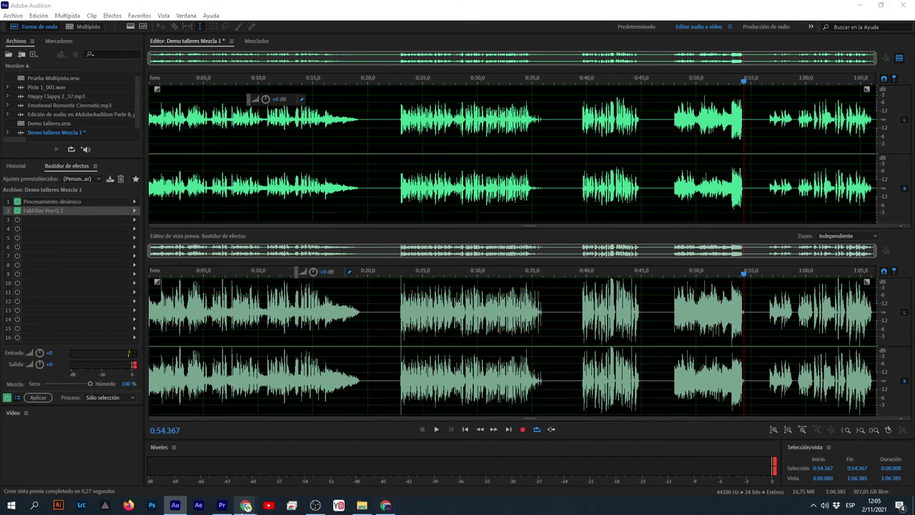
left_click(397, 465)
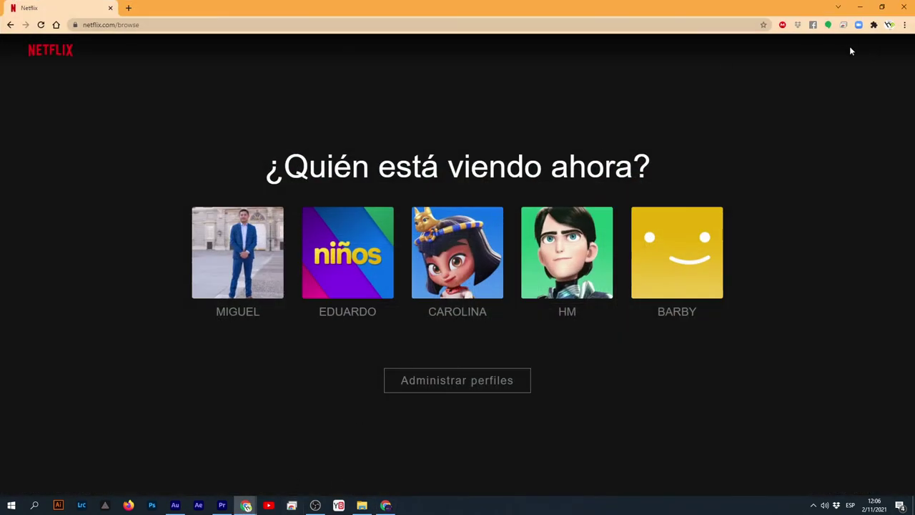
left_click(861, 7)
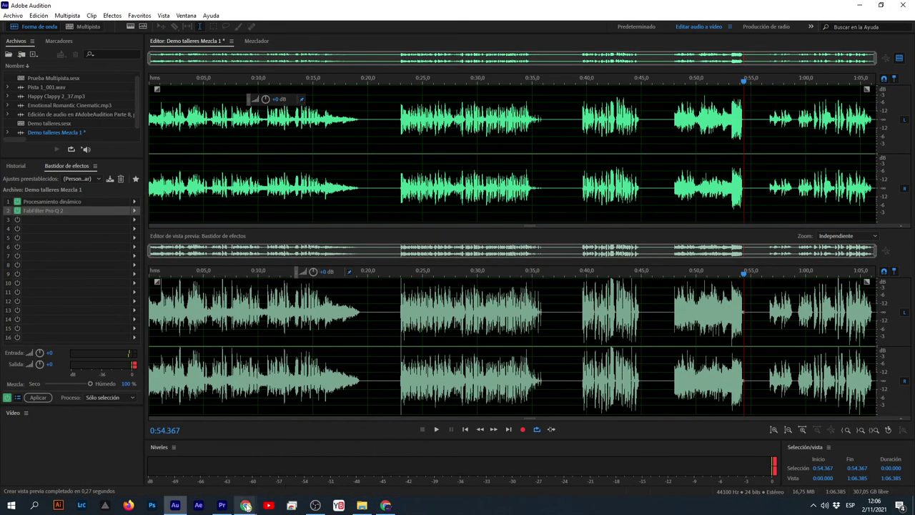
mouse_move(246, 504)
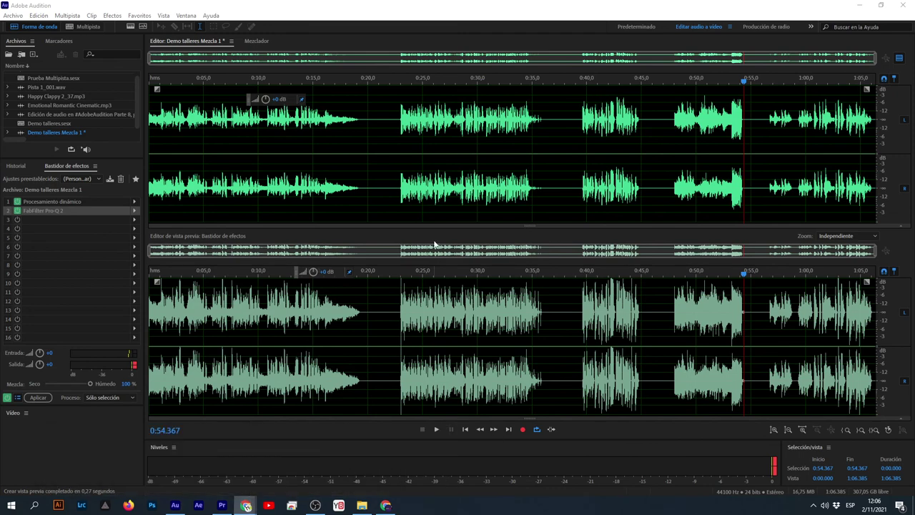
left_click(669, 172)
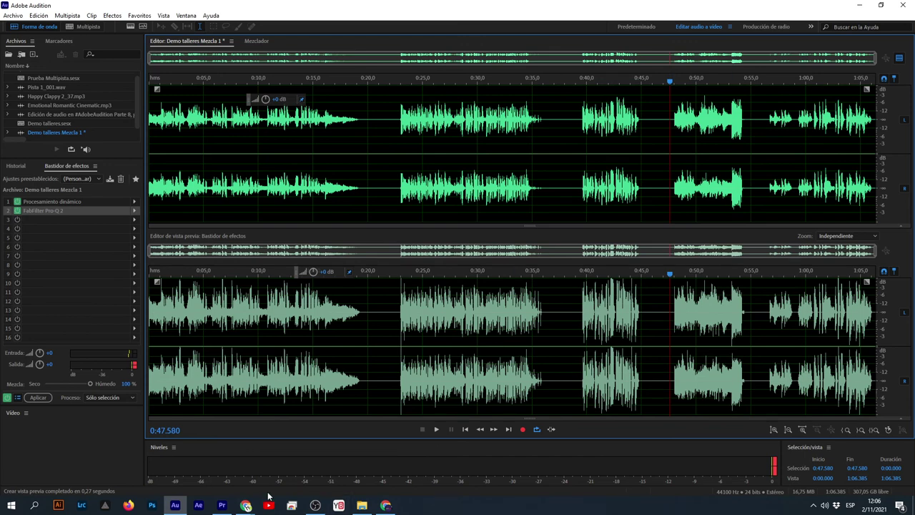
left_click(315, 506)
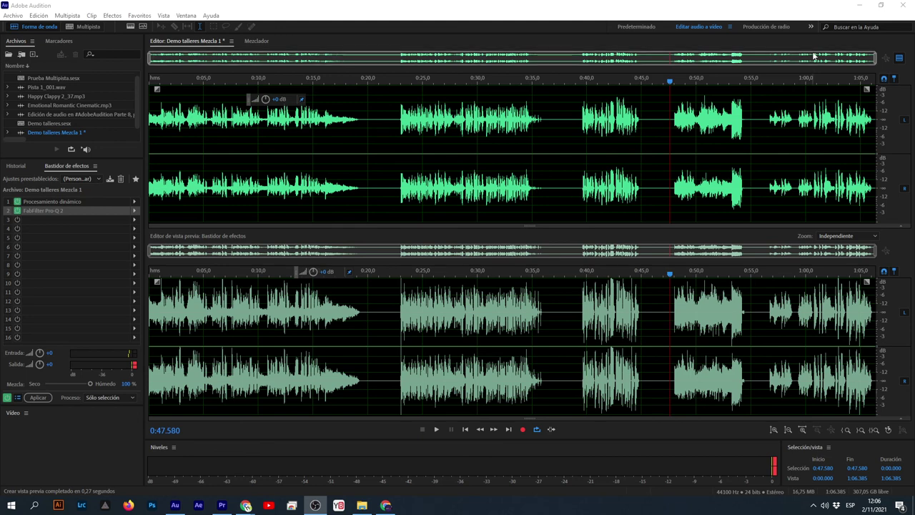
left_click(667, 190)
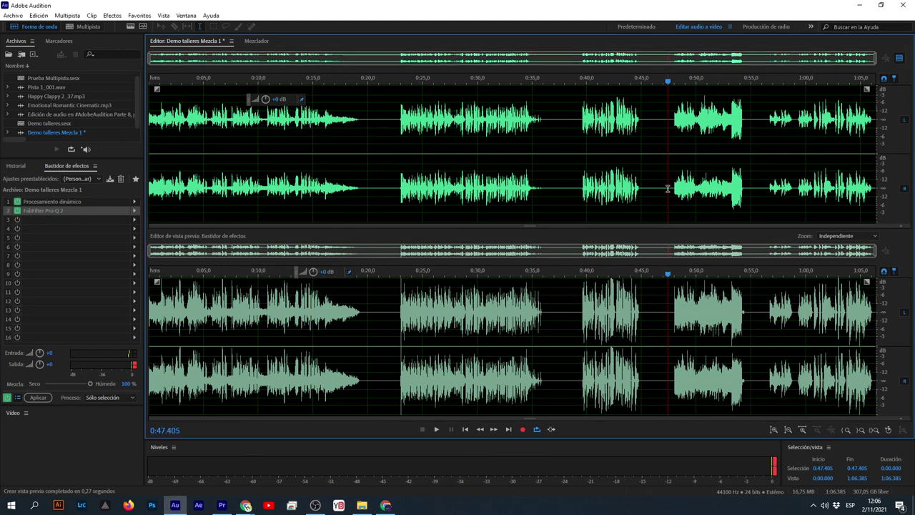